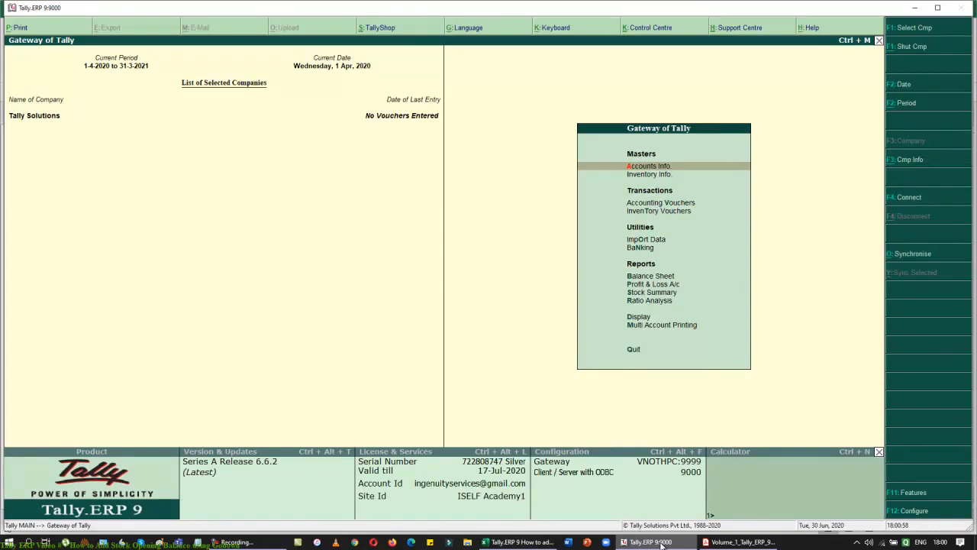
Open the inventory masters for the Tally Solutions company
key(Down)
key(Return)
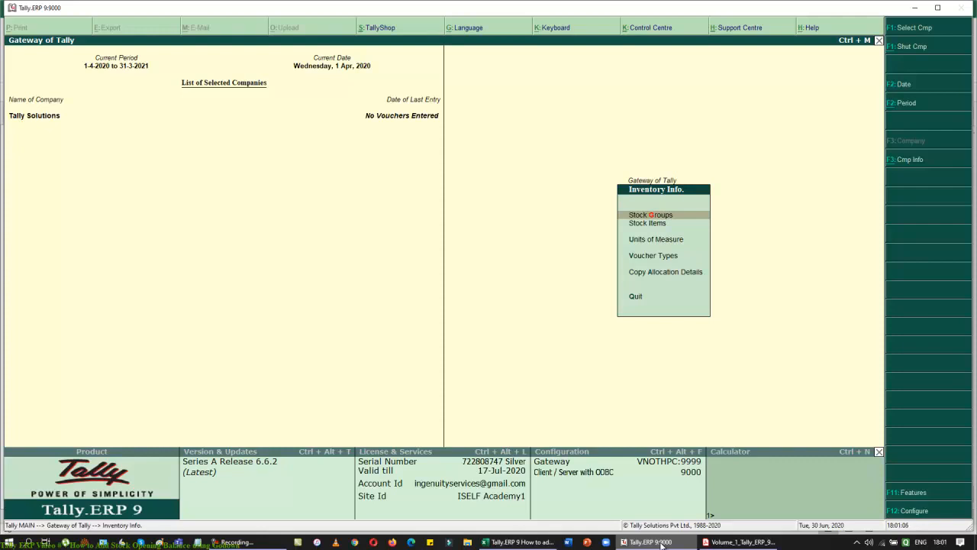
click(651, 542)
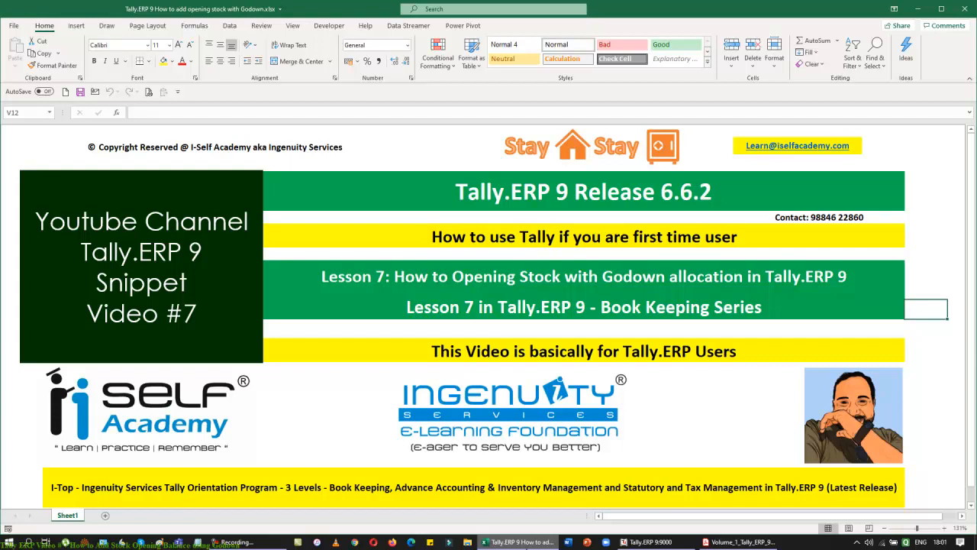
click(664, 542)
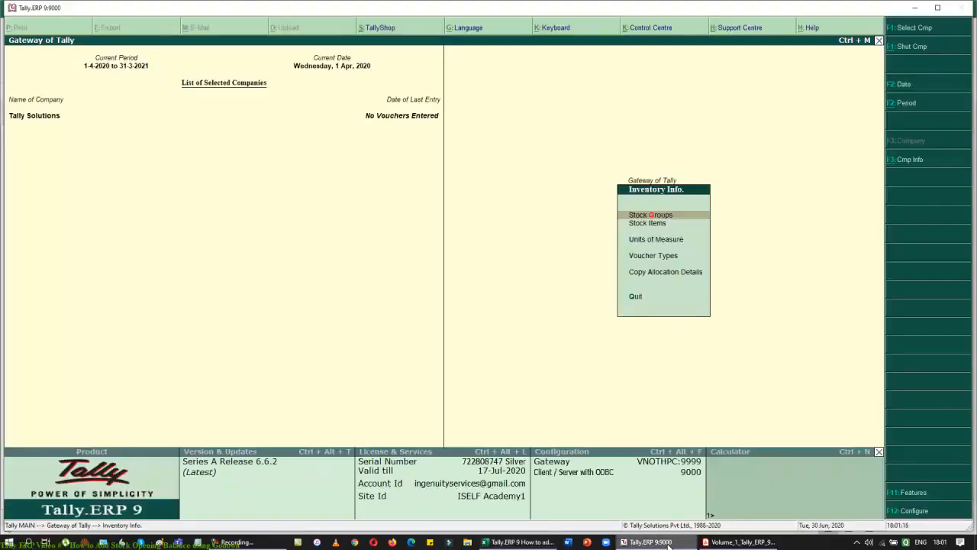
Enable maintaining multiple godowns in the company's inventory features and save the change
click(914, 491)
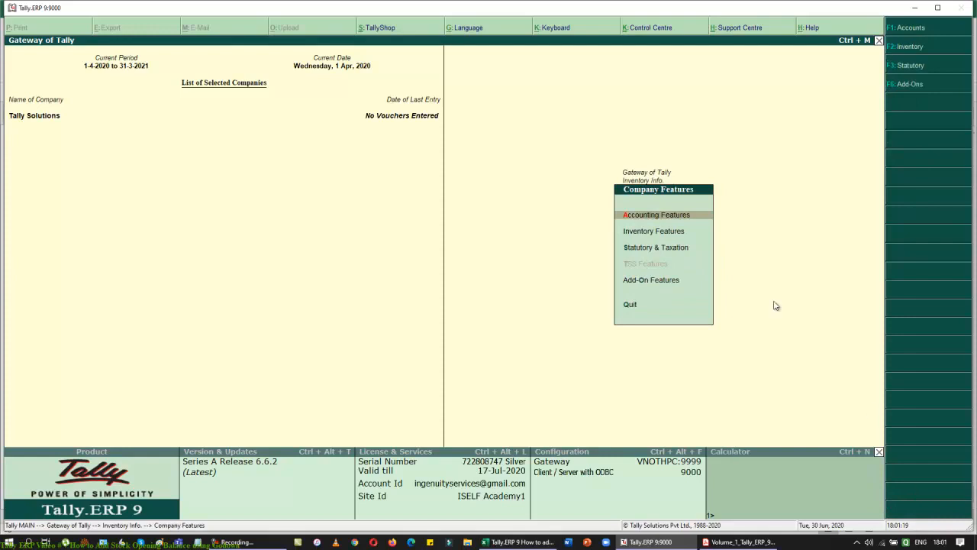
click(650, 232)
key(Return)
text(y)
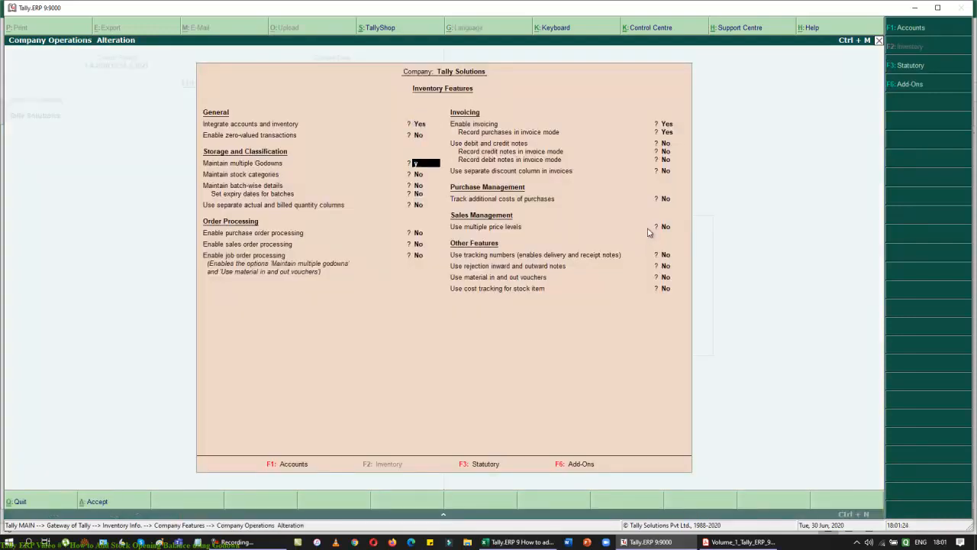
key(Return)
key(ctrl+a)
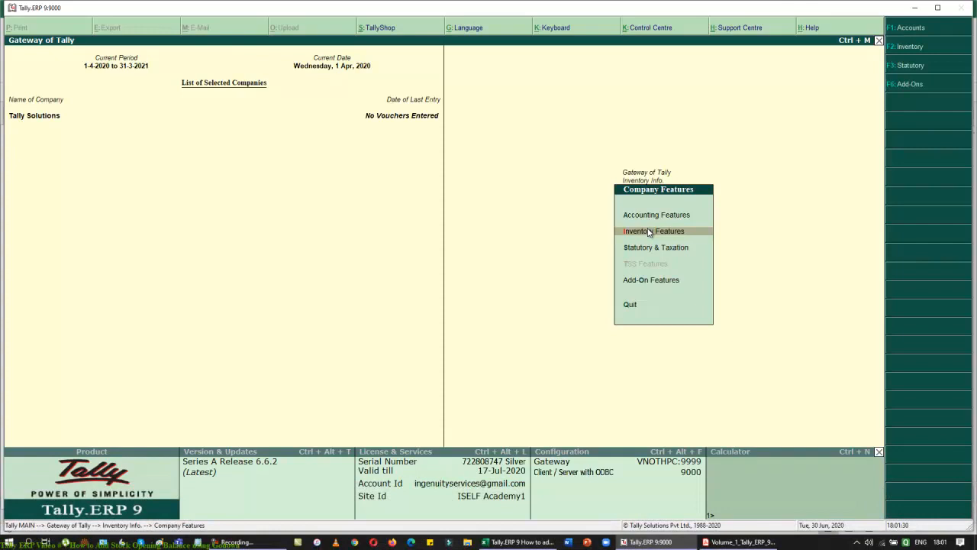
Look up the list of existing godowns in the inventory masters, then return to the inventory options
key(Escape)
key(Down)
key(Down)
key(Down)
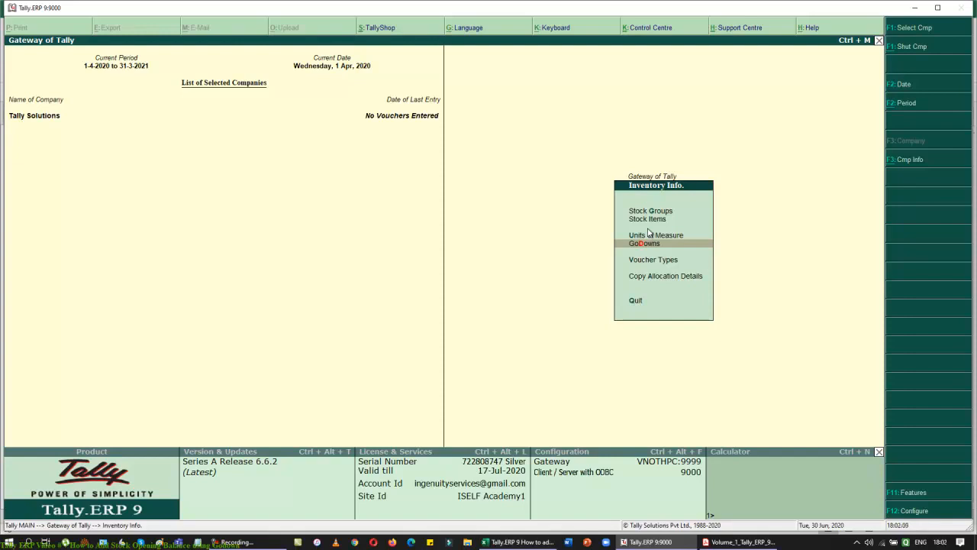
key(Return)
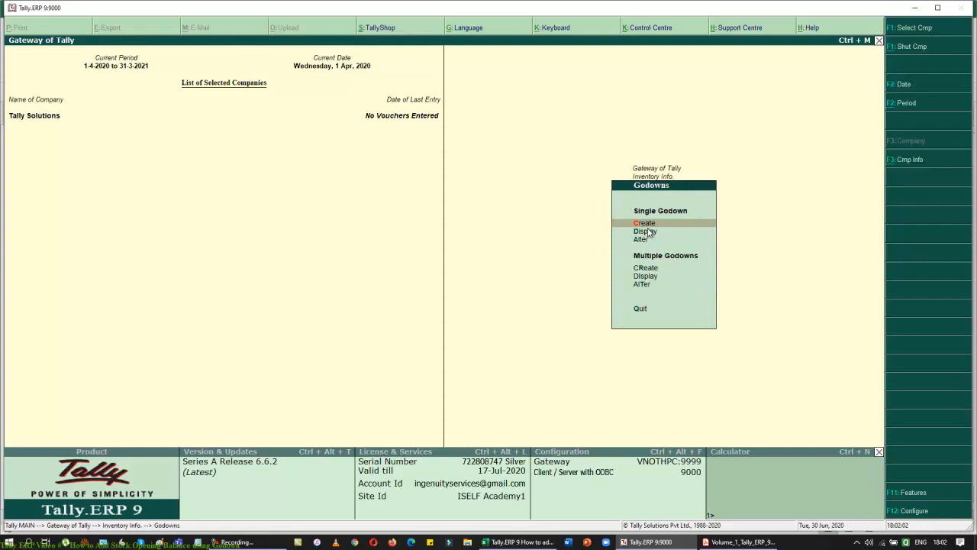
click(648, 231)
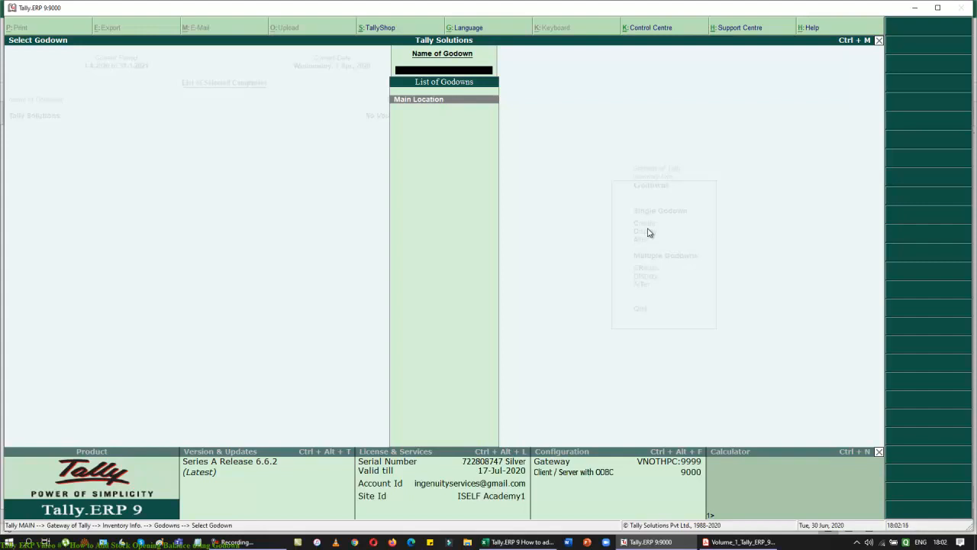
key(Escape)
key(Escape)
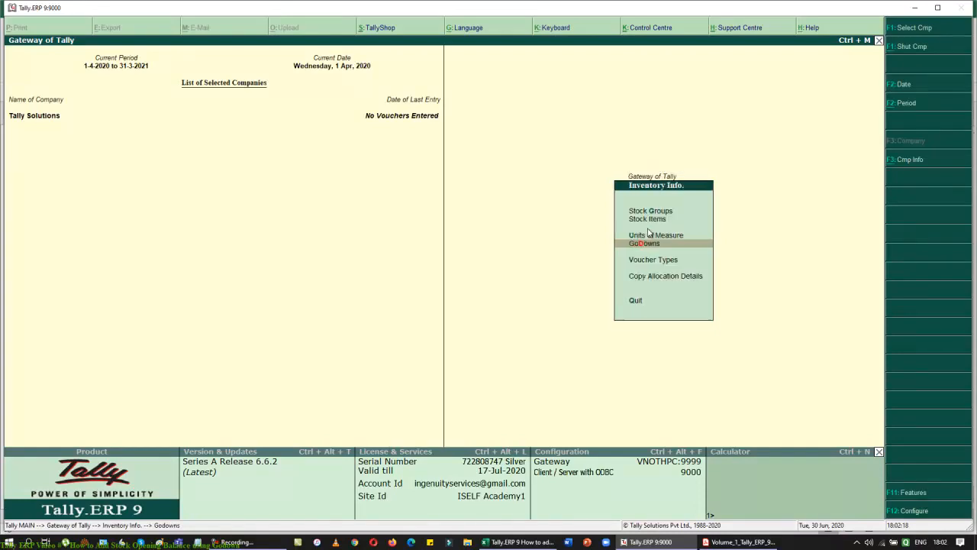
Switch to Volume_1_Tally_ERP_9_Basic.pdf and examine the Exercise 3 stock table with its godown allocation
click(519, 542)
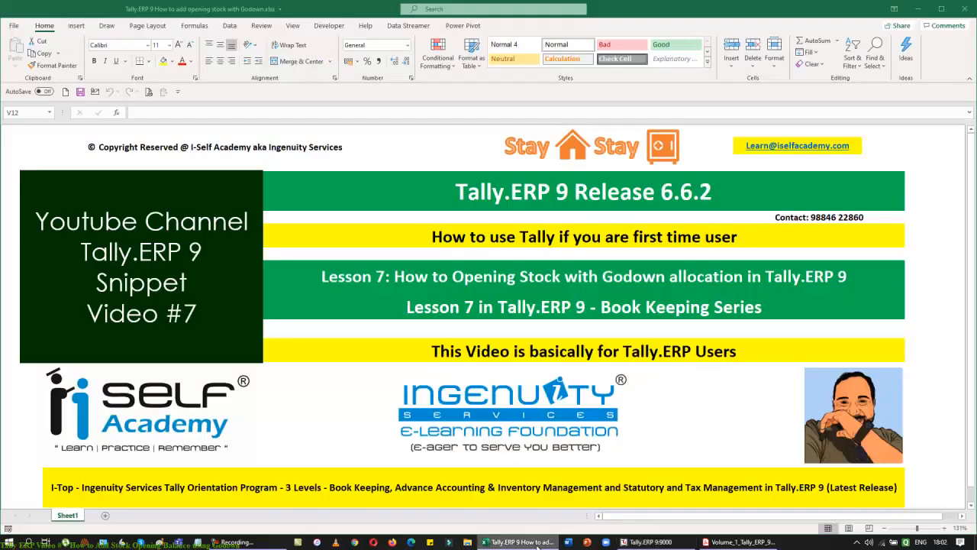
click(738, 541)
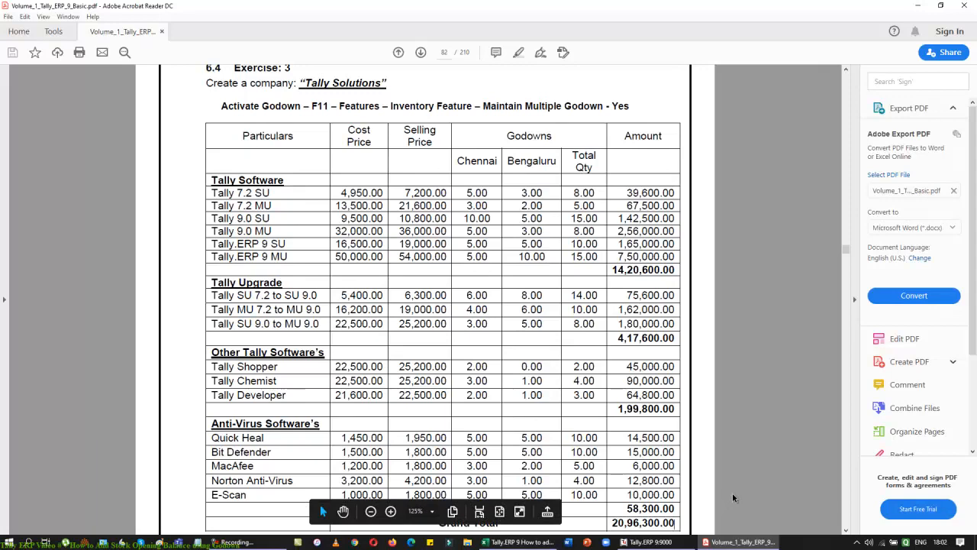
scroll(732, 497, up, 10)
scroll(732, 492, up, 10)
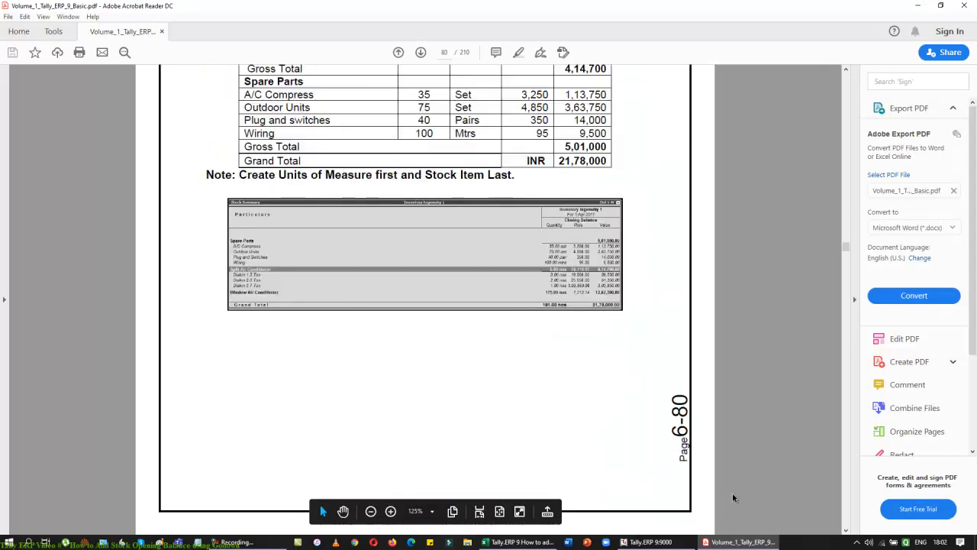
scroll(656, 346, down, 1)
scroll(656, 346, down, 2)
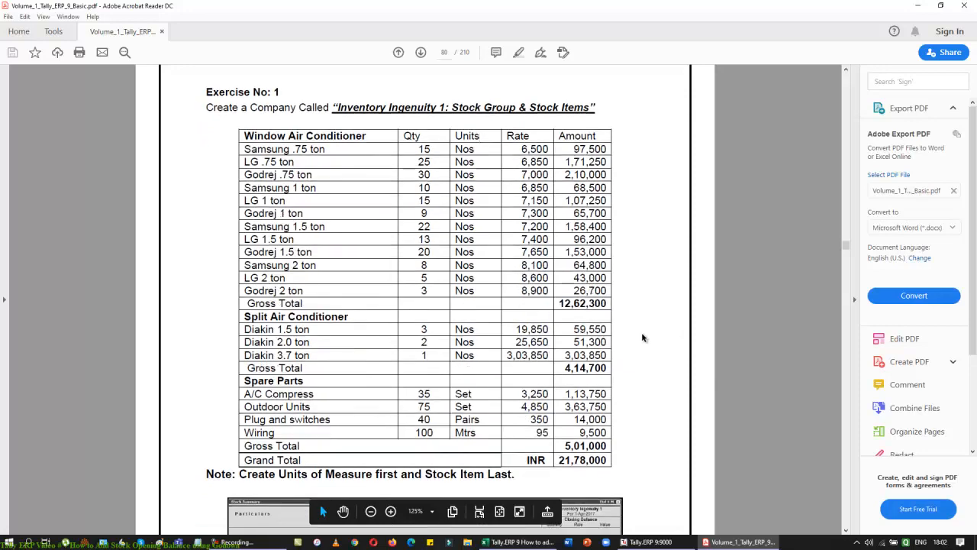
scroll(642, 338, down, 20)
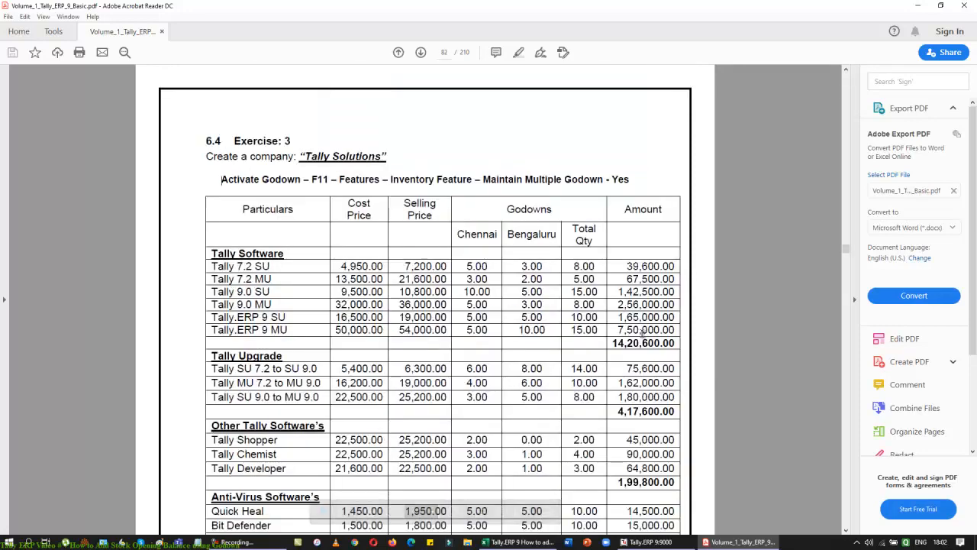
scroll(644, 334, down, 1)
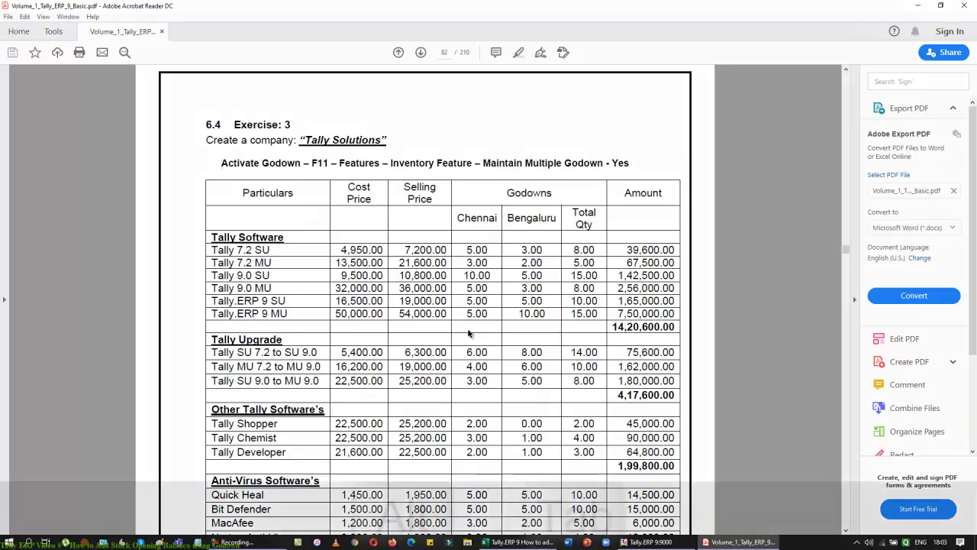
Switch back to Tally.ERP 9 and create a simple unit of measure with symbol nos, formal name Numbers and 0 decimal places
key(alt+Tab)
key(alt+Tab)
key(alt+Tab)
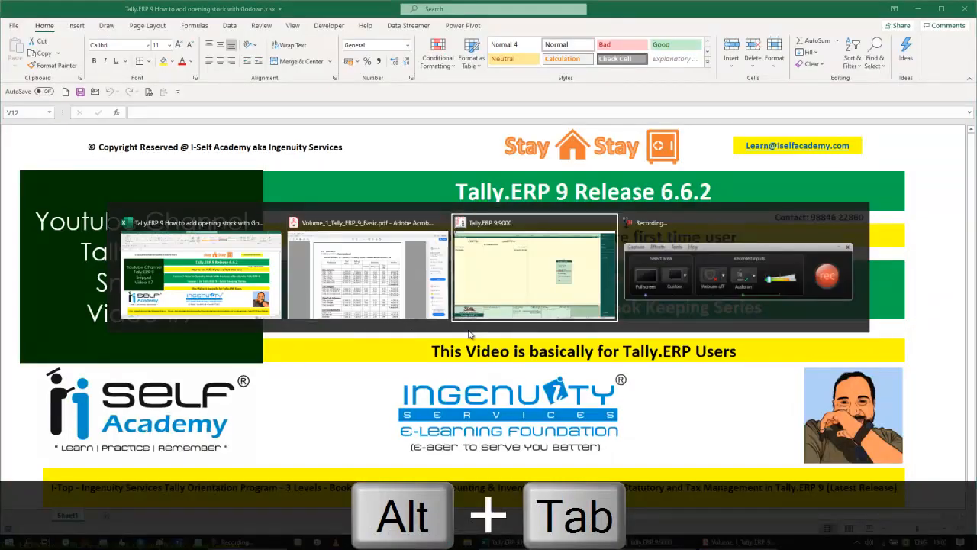
key(u)
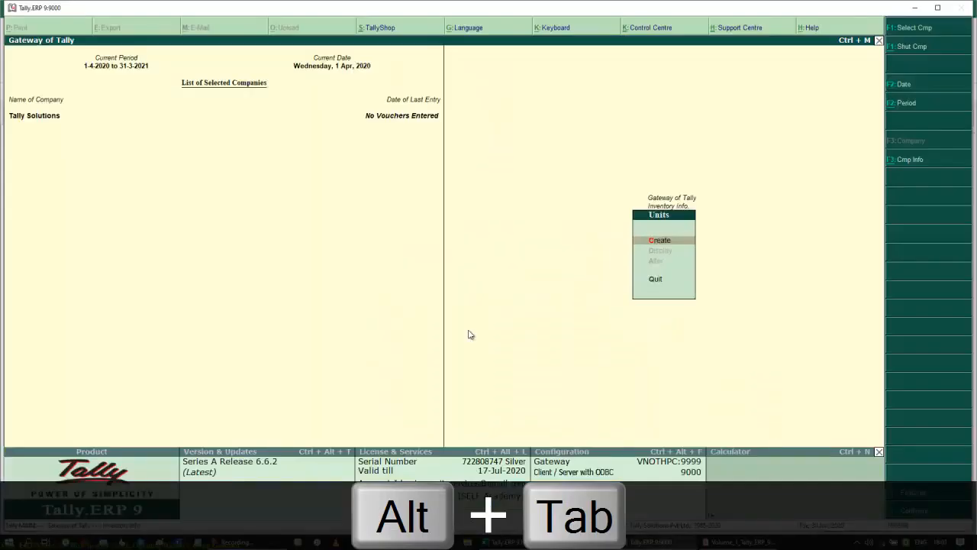
key(Return)
text(nos)
key(Return)
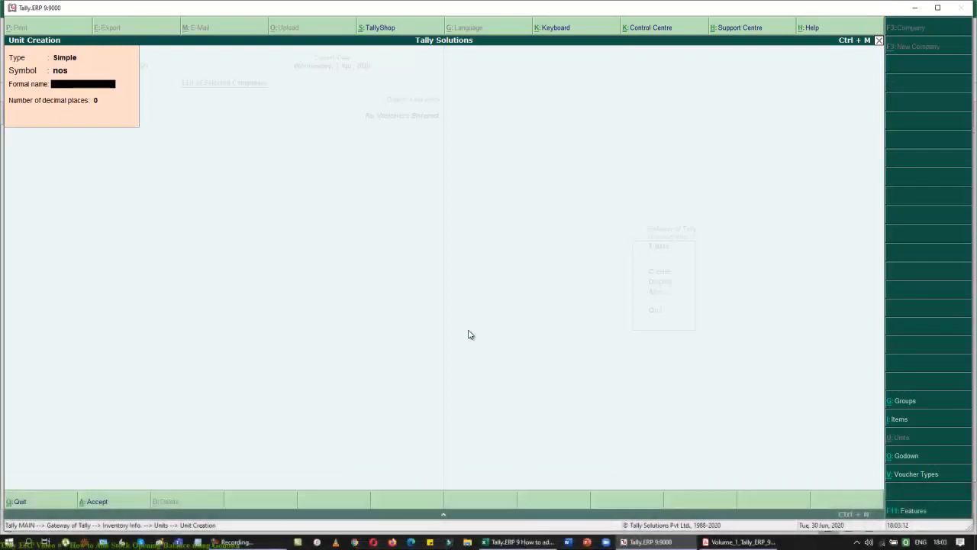
text(Numbers)
key(Return)
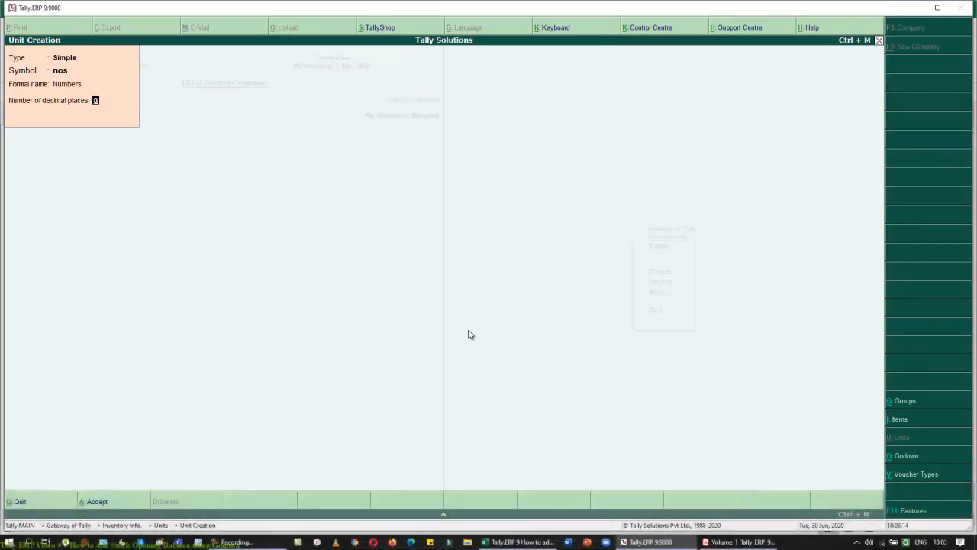
key(Return)
key(Return)
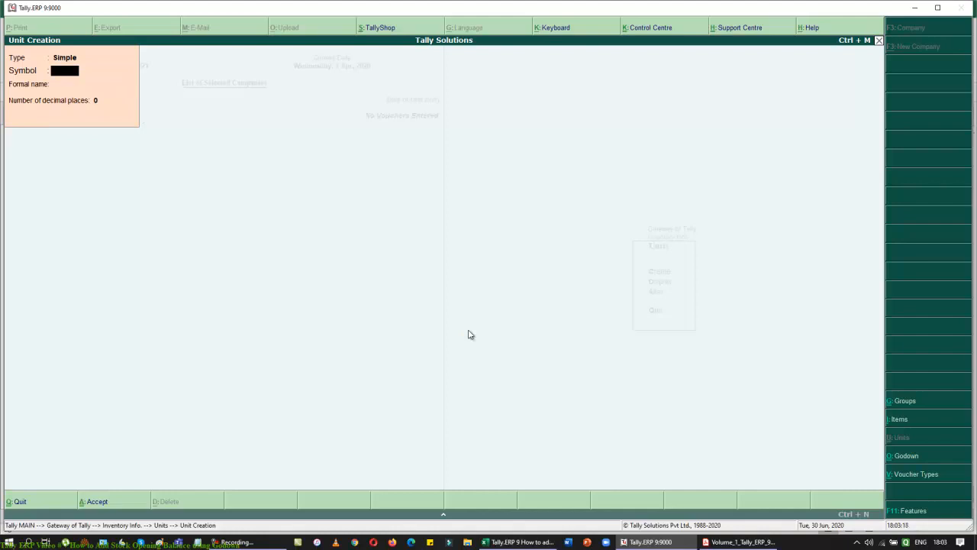
key(Escape)
key(Return)
key(Escape)
Start a new stock group and name it Tally Software, checking the name in the exercise PDF
key(Up)
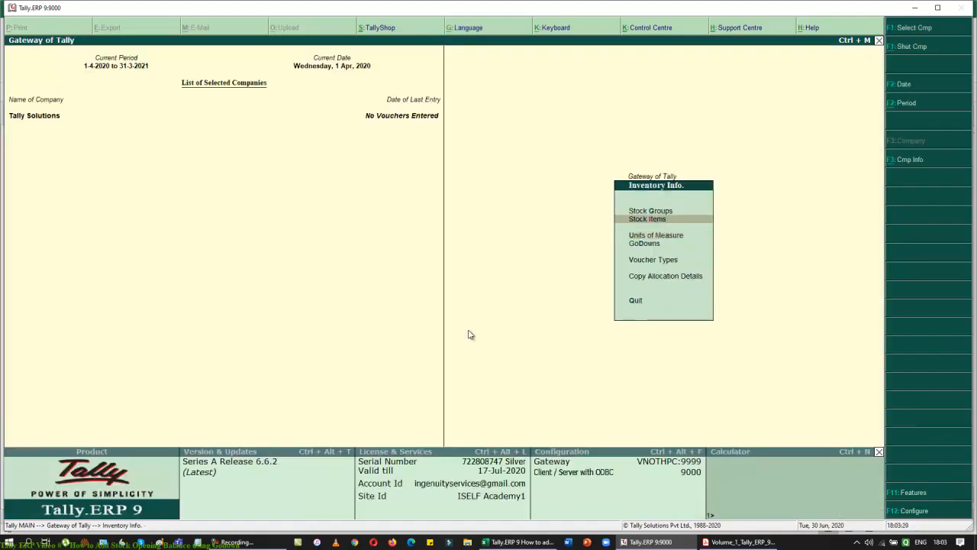
key(Up)
key(Return)
key(Return)
key(alt+Tab)
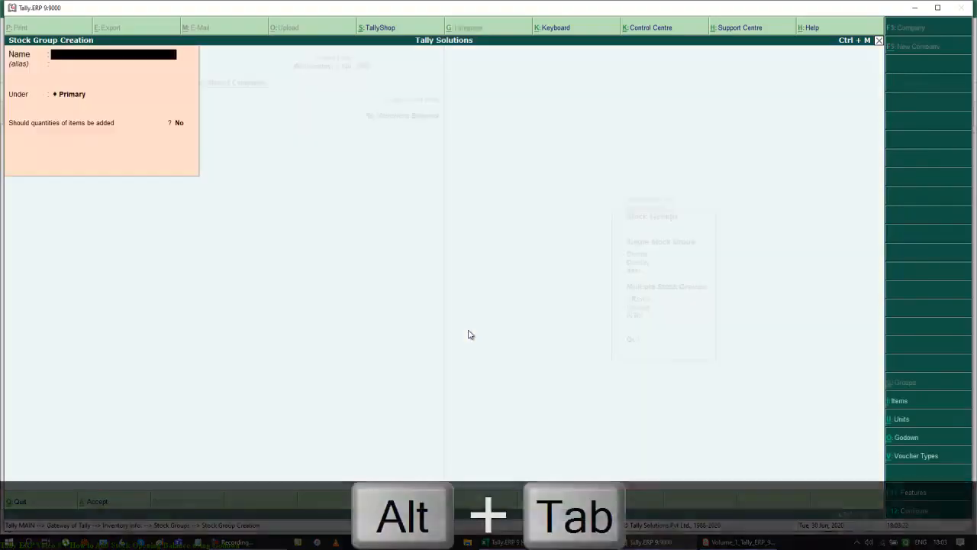
key(alt+Tab)
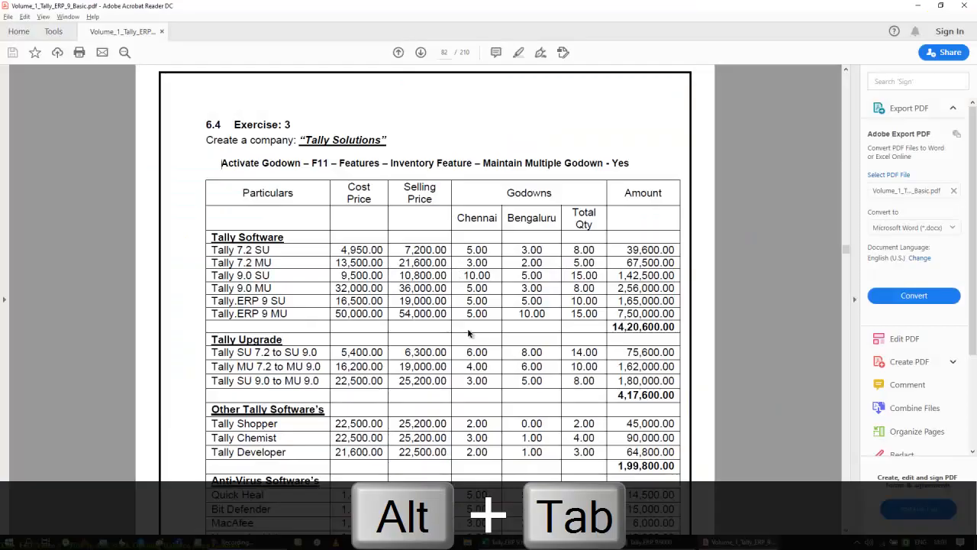
key(alt+Tab)
key(alt+Tab)
key(alt+Tab)
text(Tally SO)
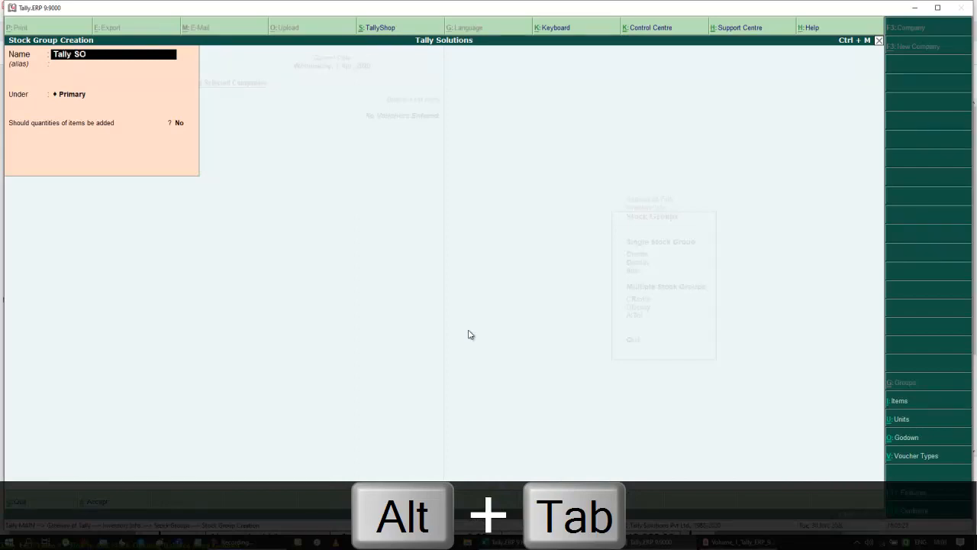
text(f)
key(BackSpace)
key(BackSpace)
text(oftware)
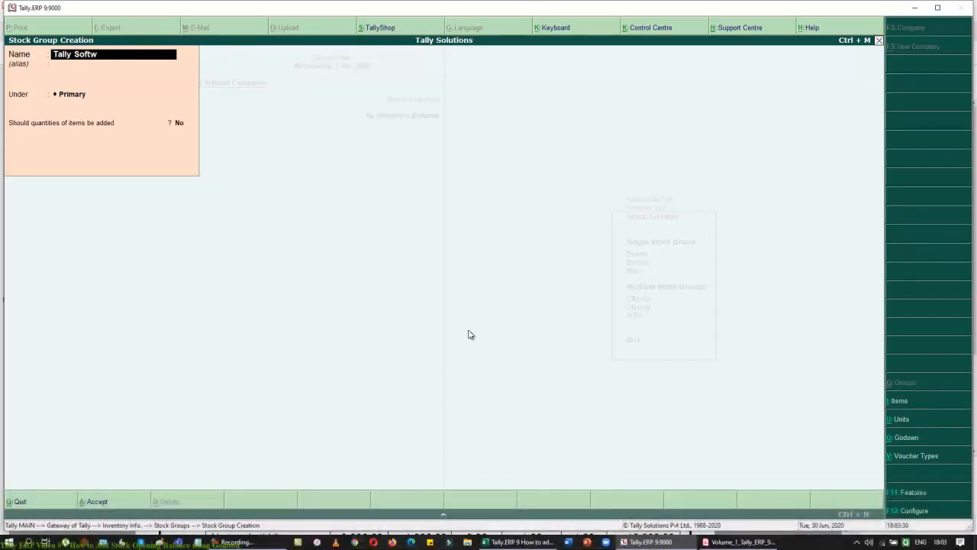
Keep the Tally Software group under Primary, enable adding item quantities and save the group
key(Return)
key(Return)
key(Return)
key(Return)
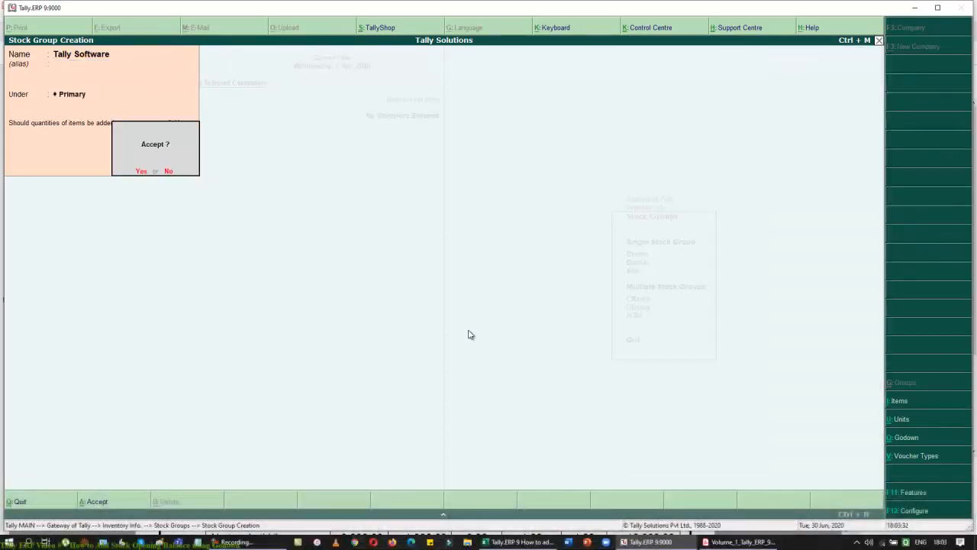
key(BackSpace)
key(y)
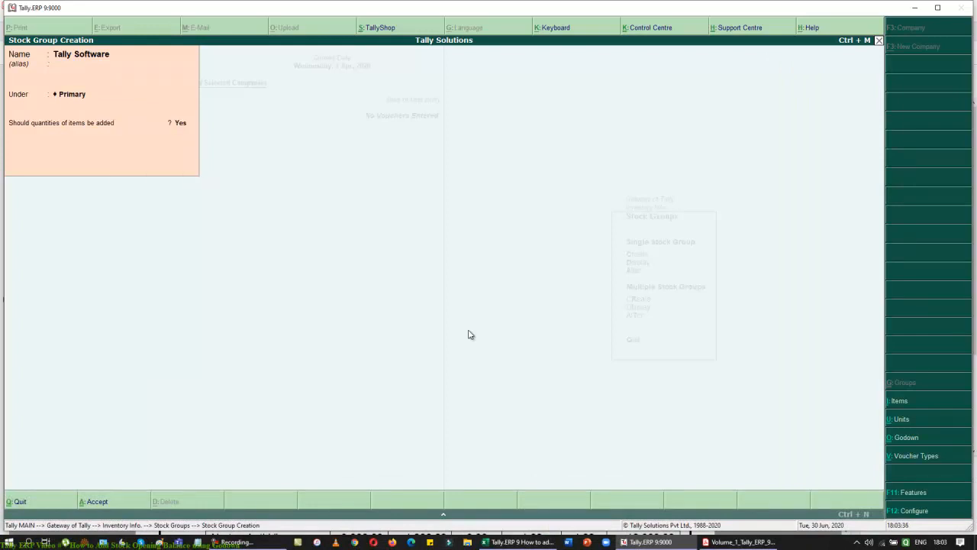
key(Return)
key(Return)
key(Escape)
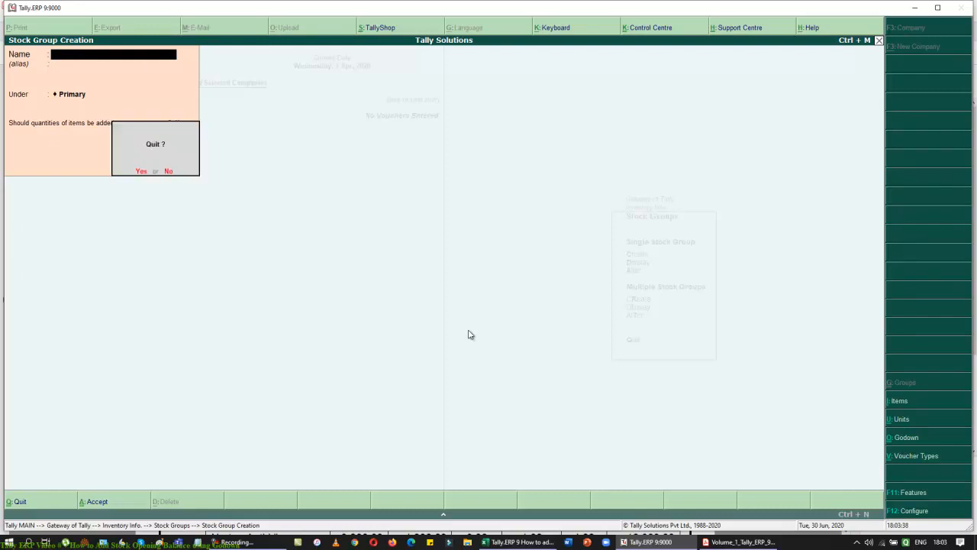
key(Return)
key(Escape)
Create a godown named Chennai under Primary, with both third-party stock options set to No
key(Down)
key(Down)
key(Down)
key(Return)
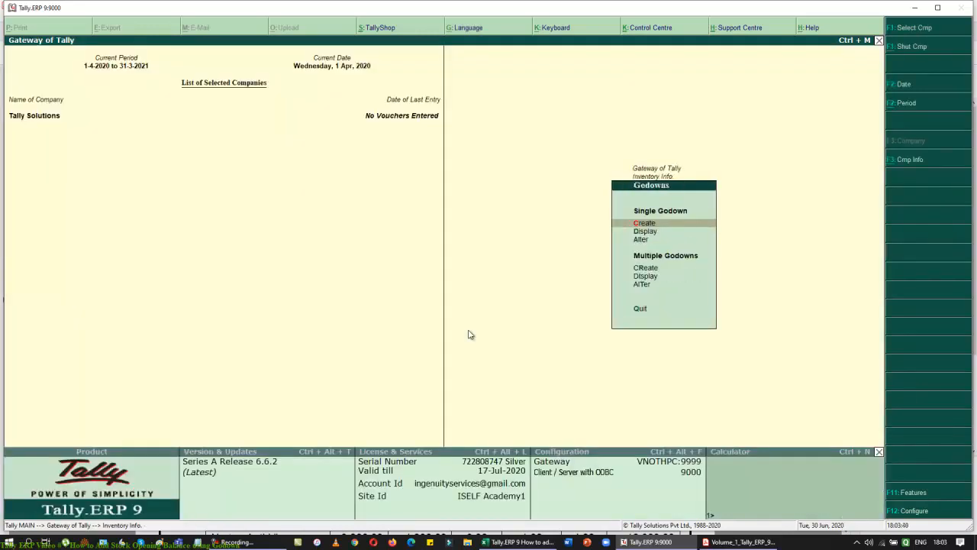
key(Return)
text(Chennai)
key(alt+Tab)
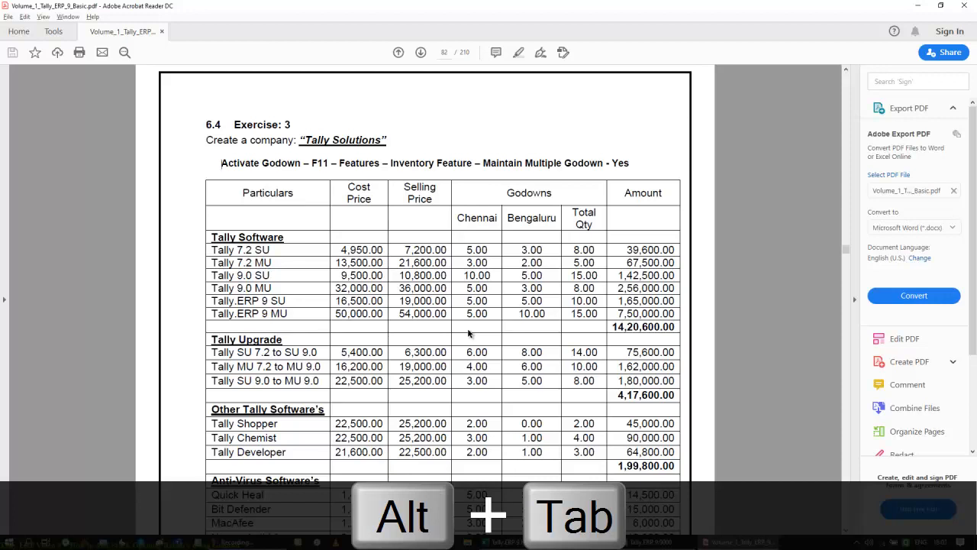
key(alt+Tab)
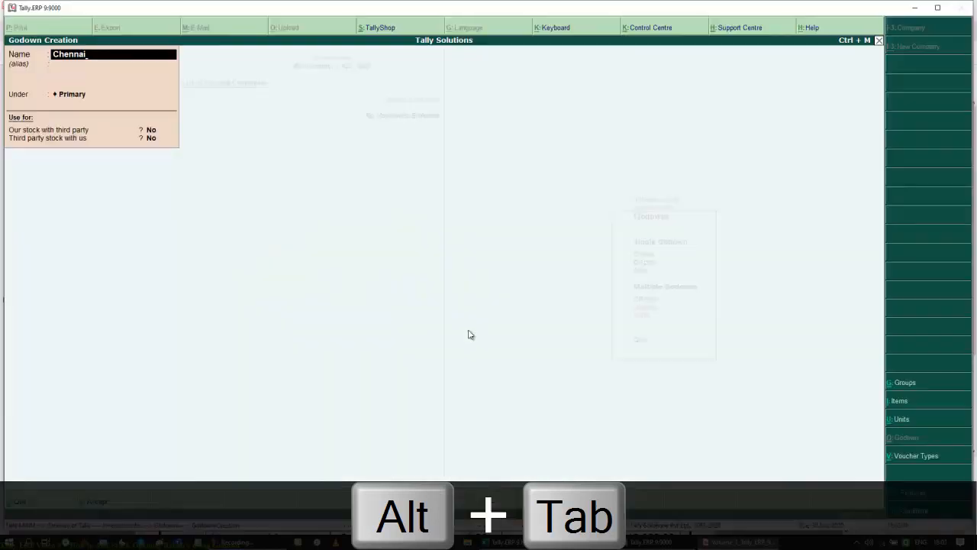
key(Return)
key(Return)
key(Return)
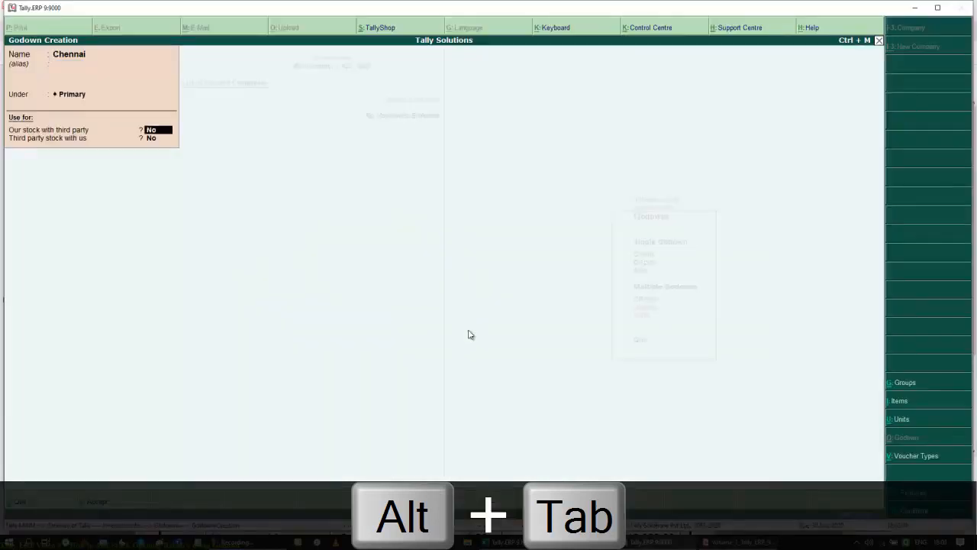
key(Return)
key(Return)
key(Return)
Create a godown named Bengaluru under Primary with both third-party stock options set to No, and return to the inventory masters
text(Bengaluru)
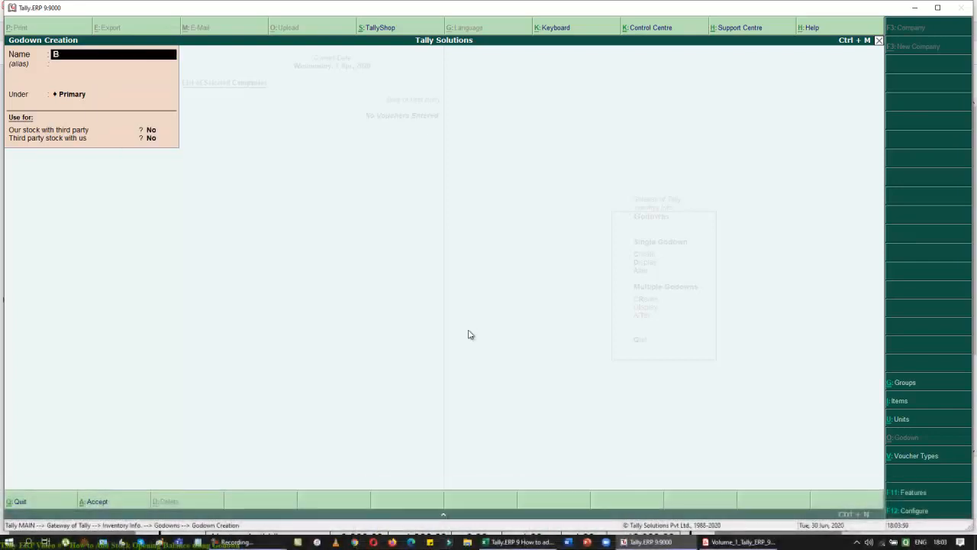
key(Return)
key(Return)
key(Return)
key(Return)
key(Return)
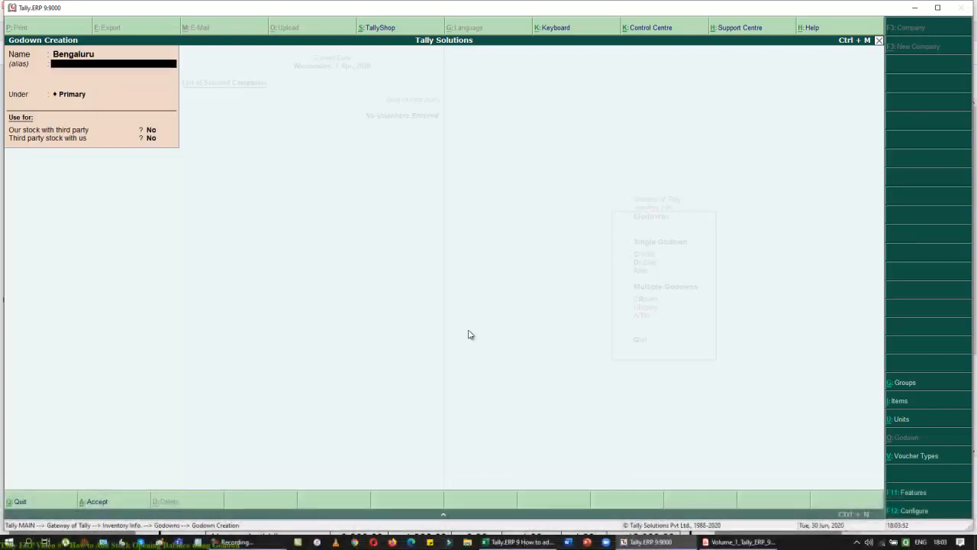
key(Return)
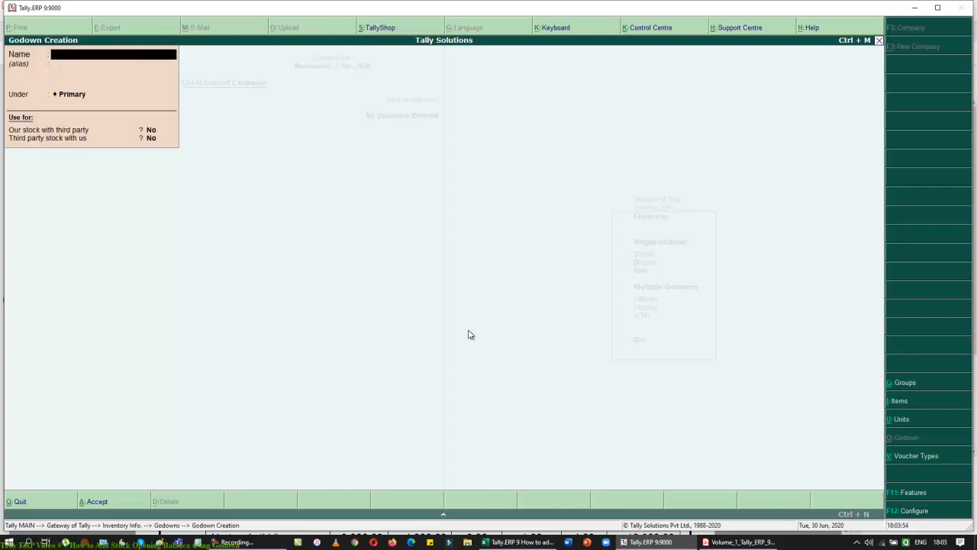
key(Escape)
key(Escape)
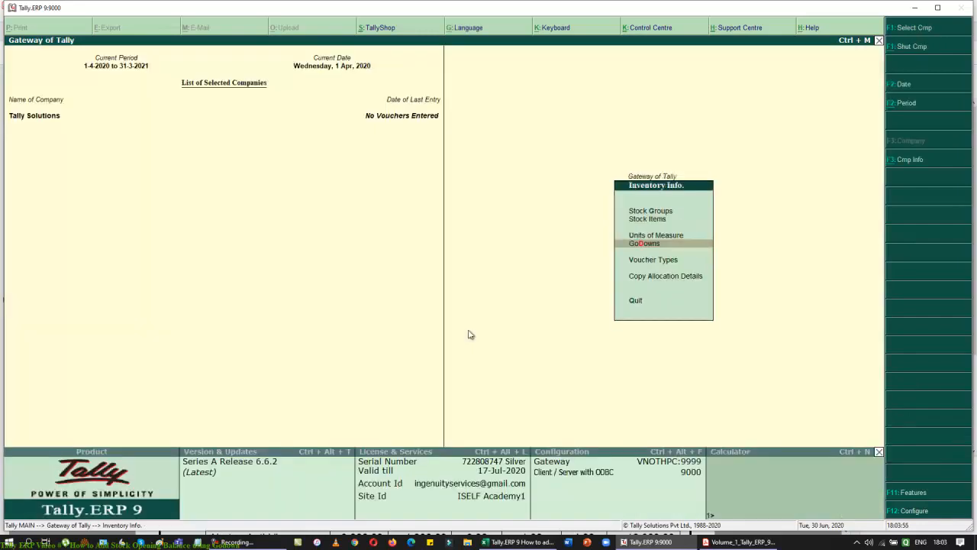
Start a new single stock item and name it Tally 7.2 SU, checking the name in the exercise PDF
key(Up)
key(Up)
key(Return)
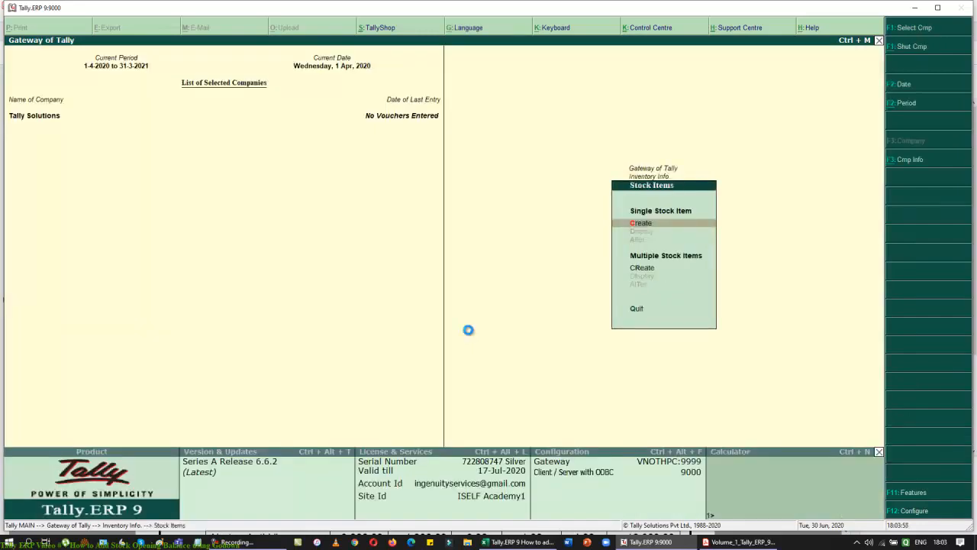
key(Return)
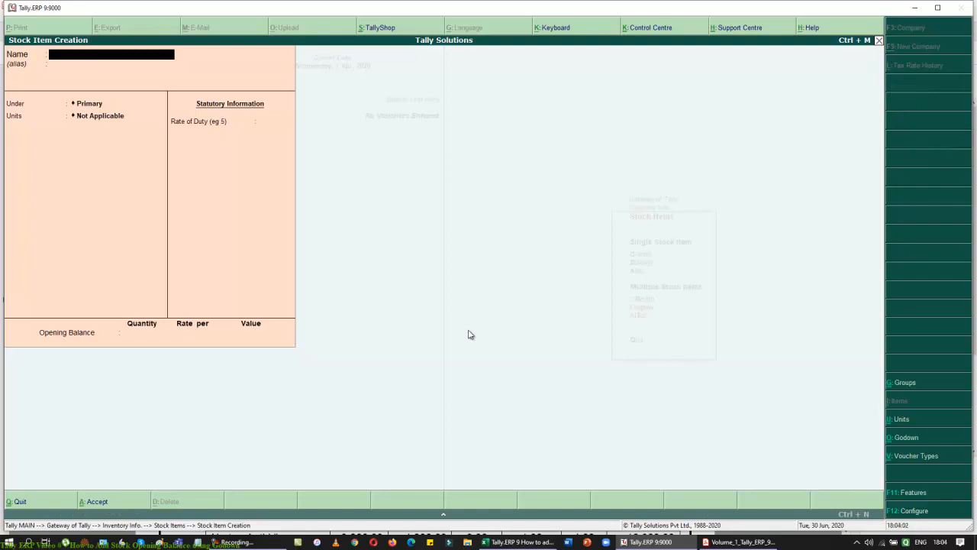
key(alt+Tab)
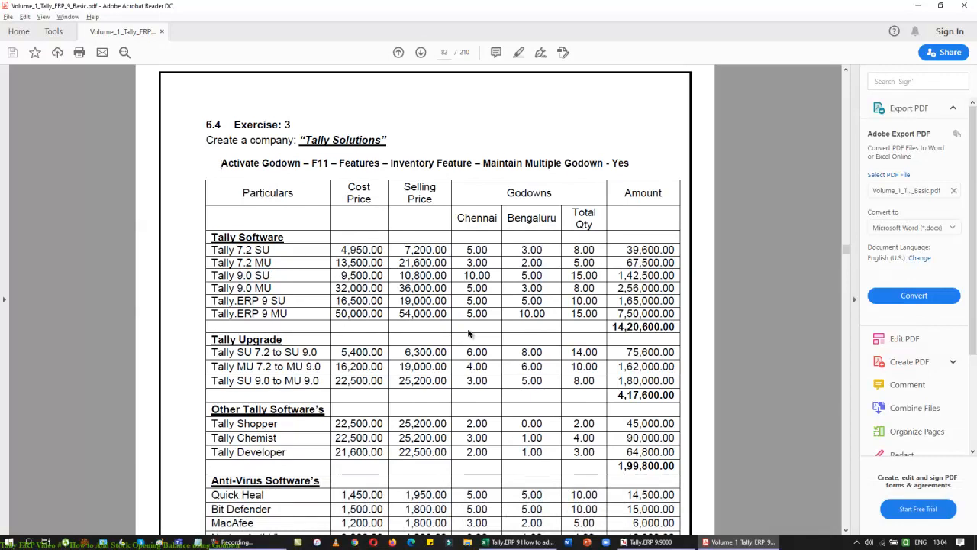
key(alt+Tab)
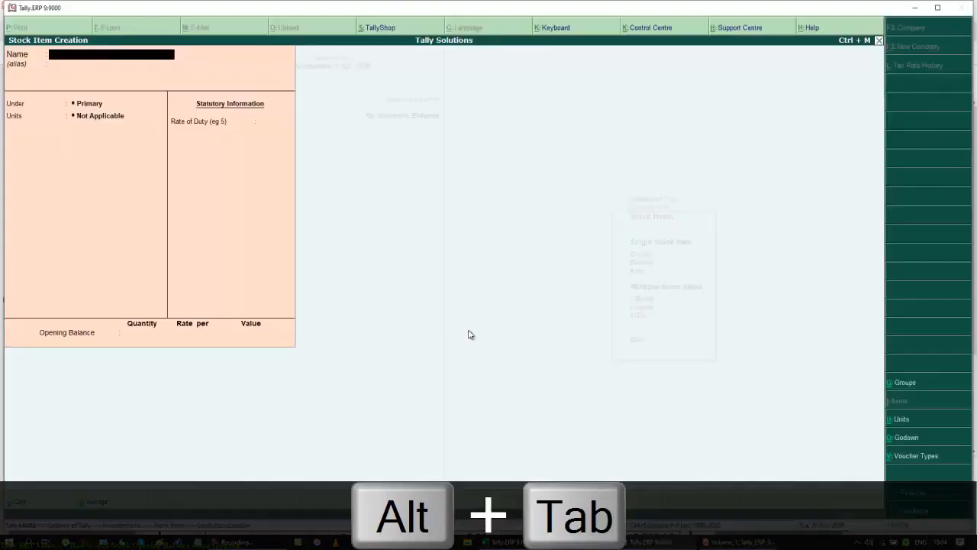
key(alt+Tab)
key(alt+Tab)
text(Tally 7.2 SU)
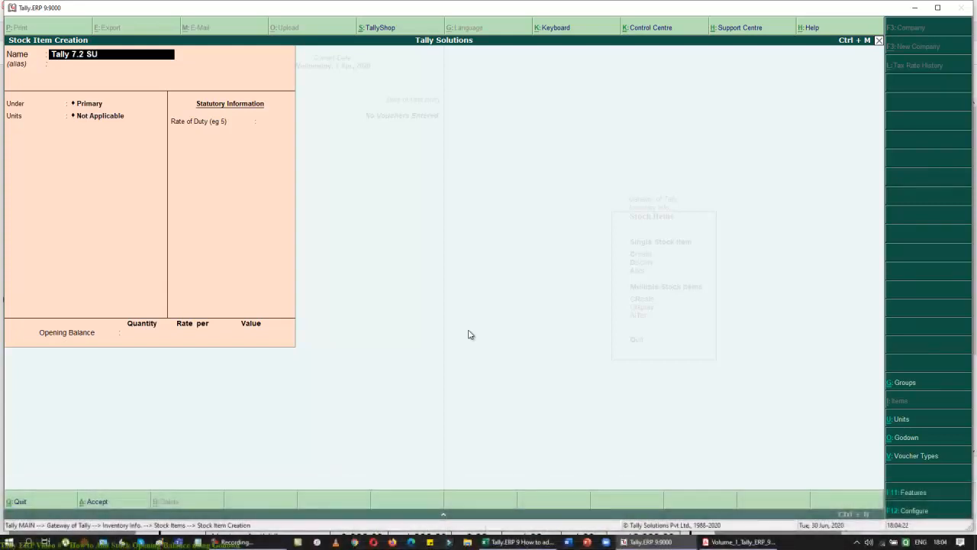
Place the Tally 7.2 SU item under the Tally Software group with unit nos, and enable setting standard rates
key(Return)
key(Down)
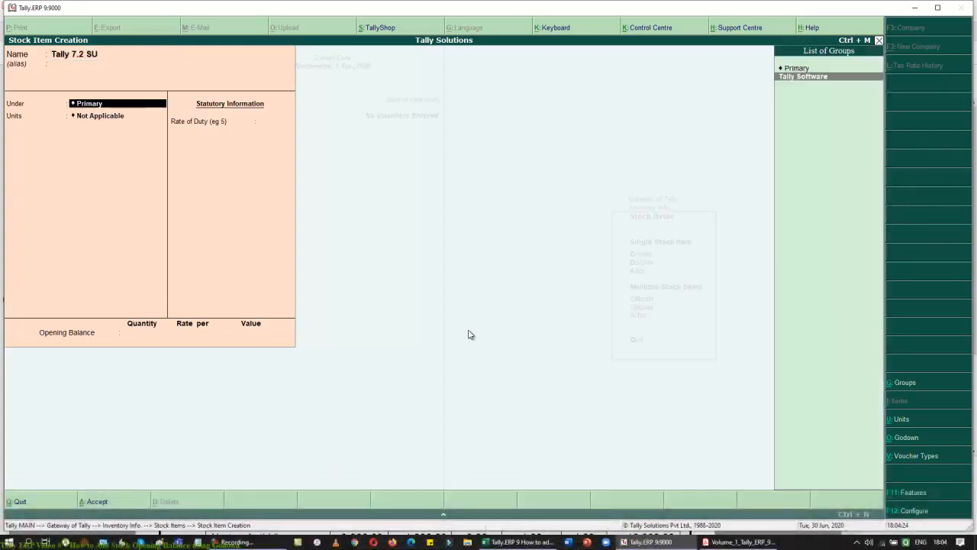
key(Return)
key(Down)
key(Return)
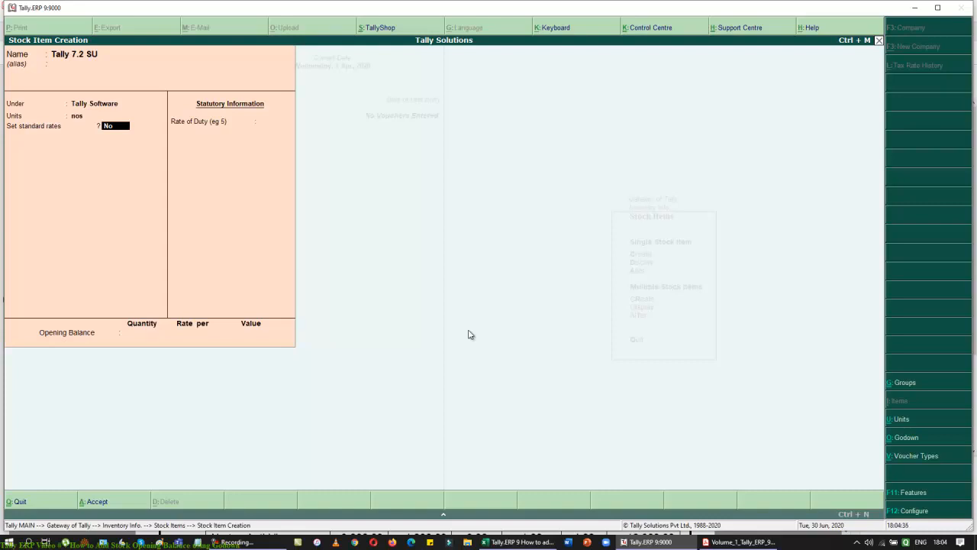
key(y)
key(Return)
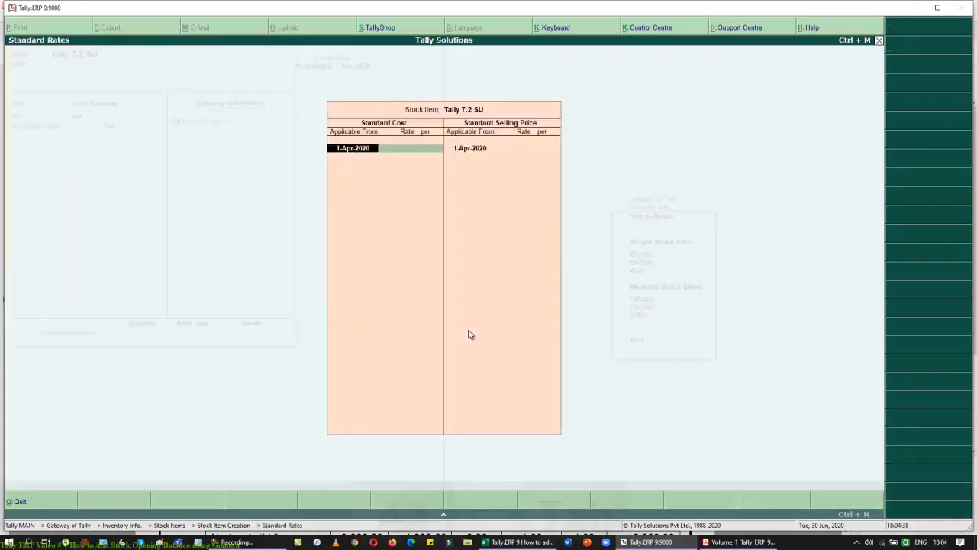
Set the item's standard cost to 4,950 per nos from 1-Apr-2020, taking the cost price from the exercise PDF
key(alt+Tab)
key(alt+Tab)
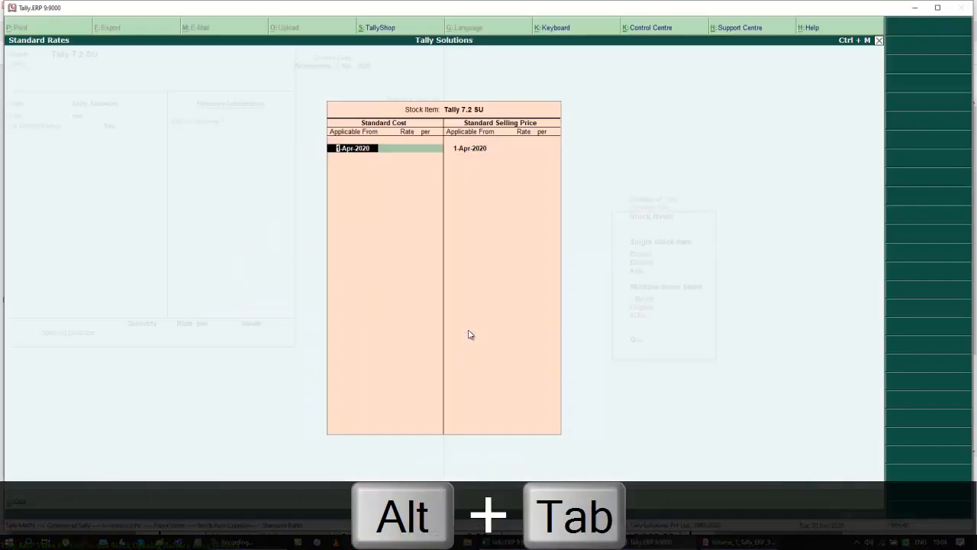
key(Return)
text(4950)
key(Return)
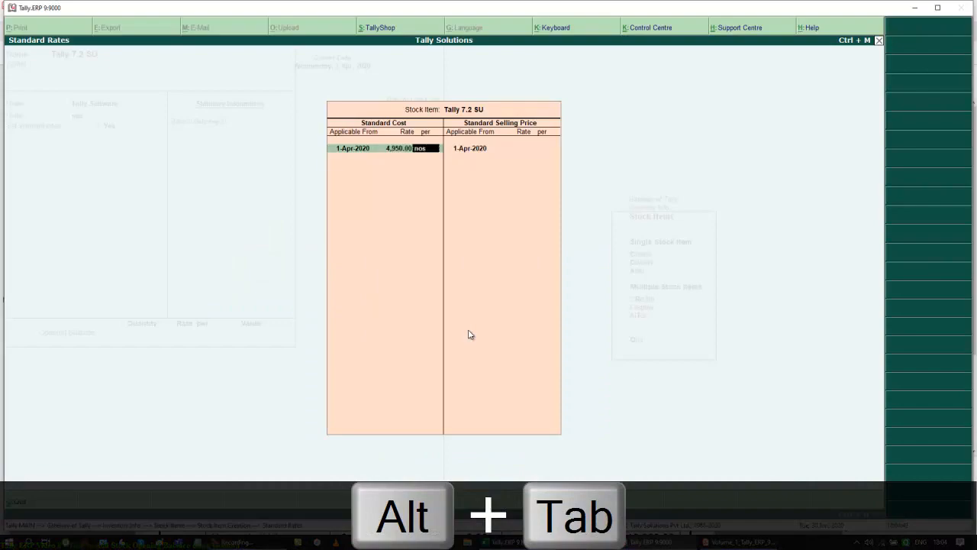
key(Return)
key(Return)
Set the item's standard selling price to 7,200 per nos from 1-Apr-2020, as given in the exercise PDF
key(alt+Tab)
key(alt+Tab)
text(7200)
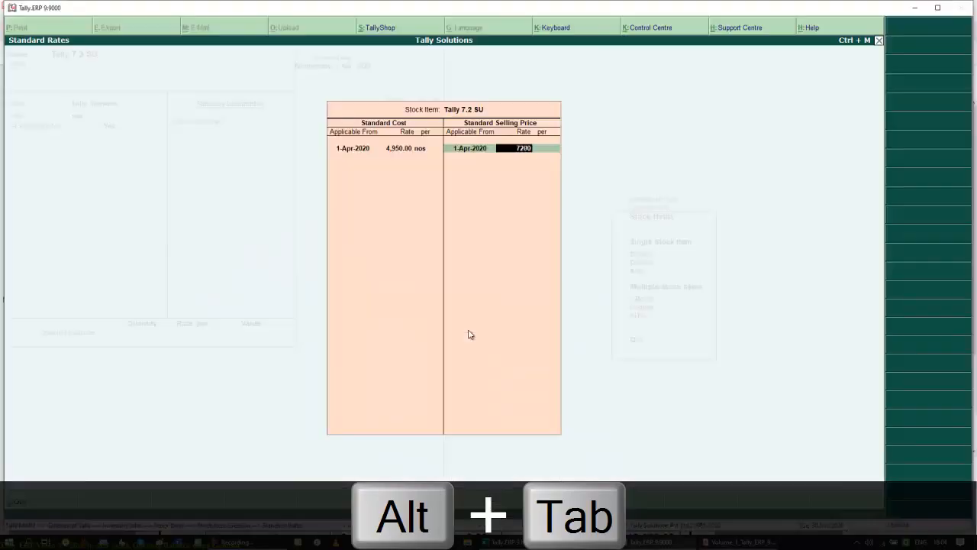
key(Return)
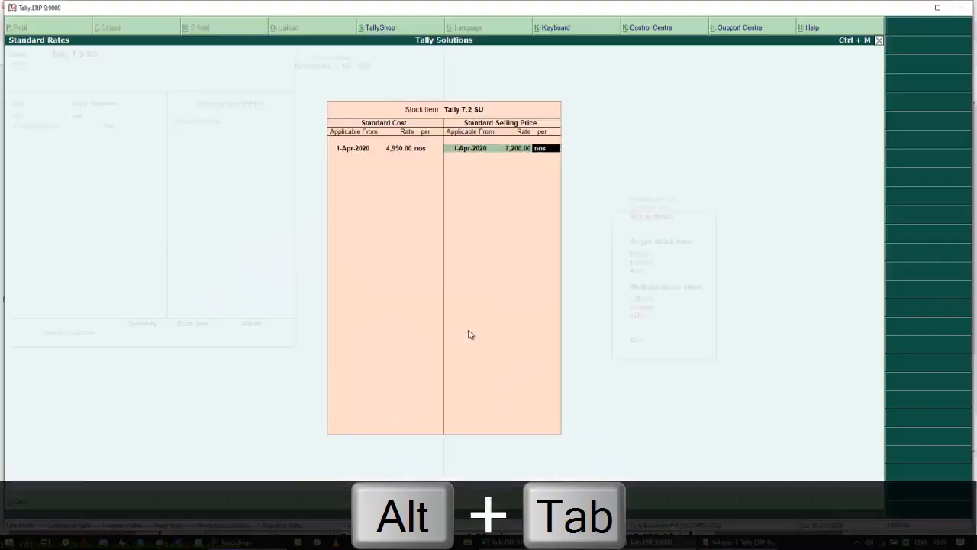
Add a second standard cost of 4,975 per nos applicable from 2-Apr-2020
key(BackSpace)
key(BackSpace)
key(BackSpace)
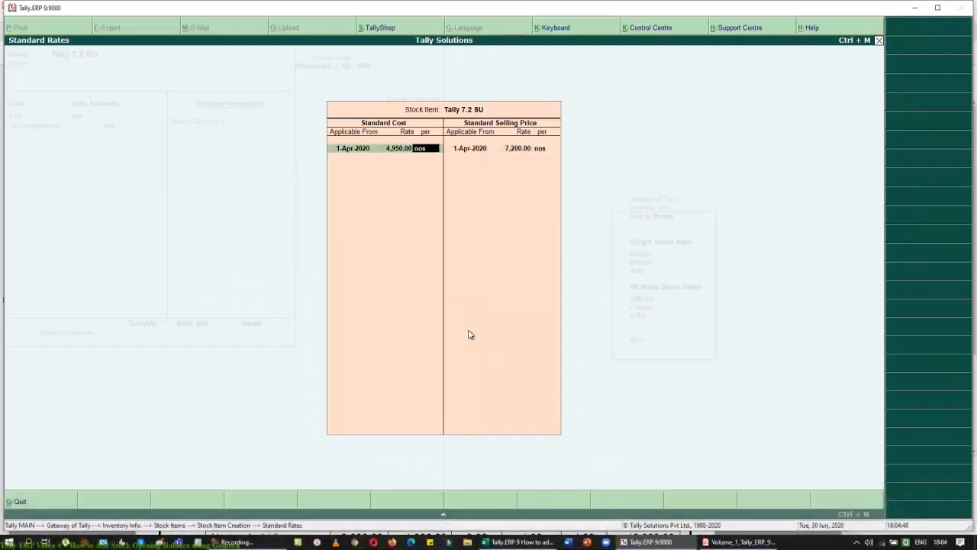
key(Return)
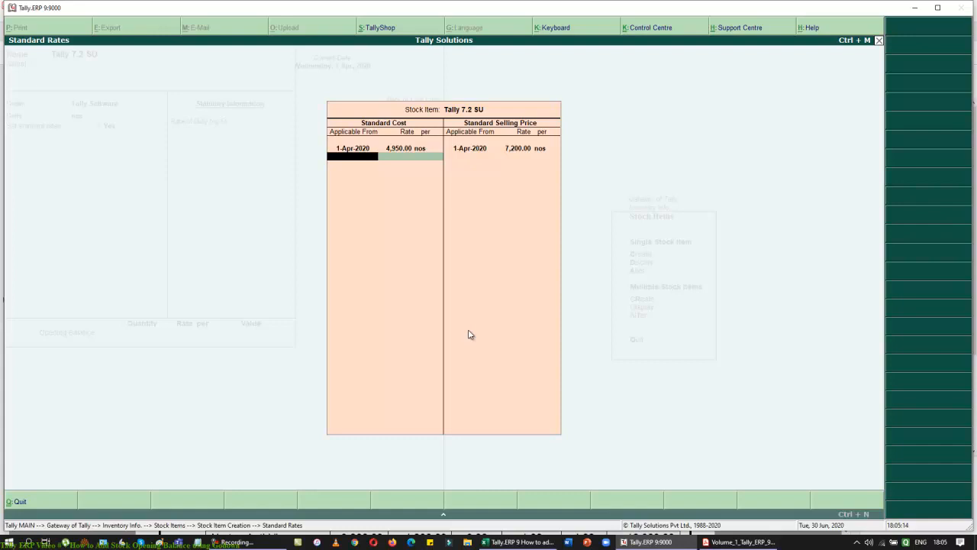
text(2-Apr-2020)
key(Return)
text(4)
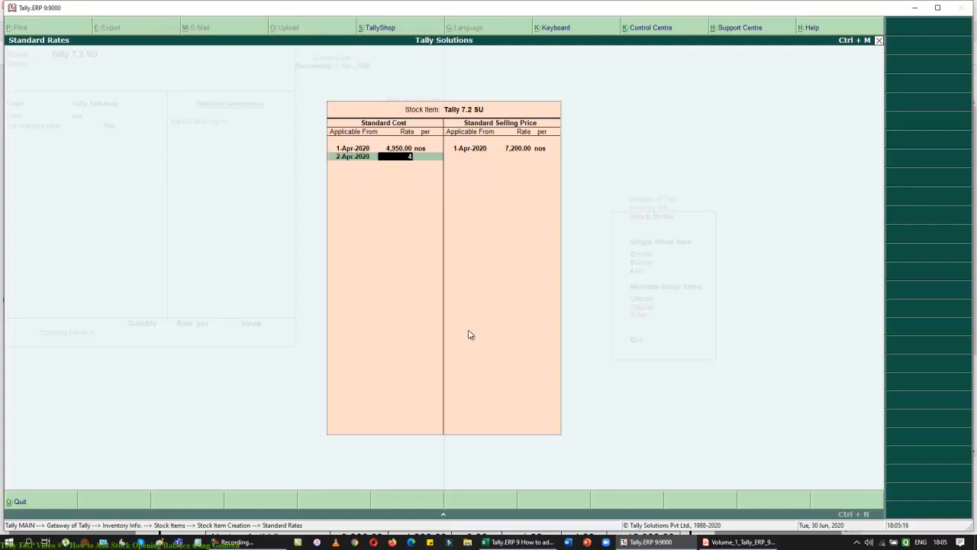
text(,975)
key(Return)
key(Return)
key(Return)
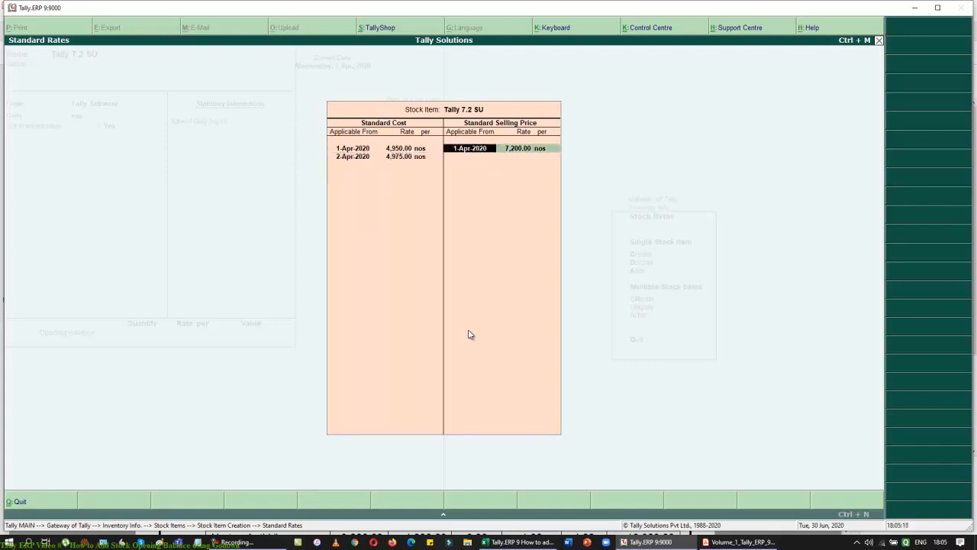
Add a second standard selling price of 7,250 per nos applicable from 2-Apr-2020
key(Return)
key(Return)
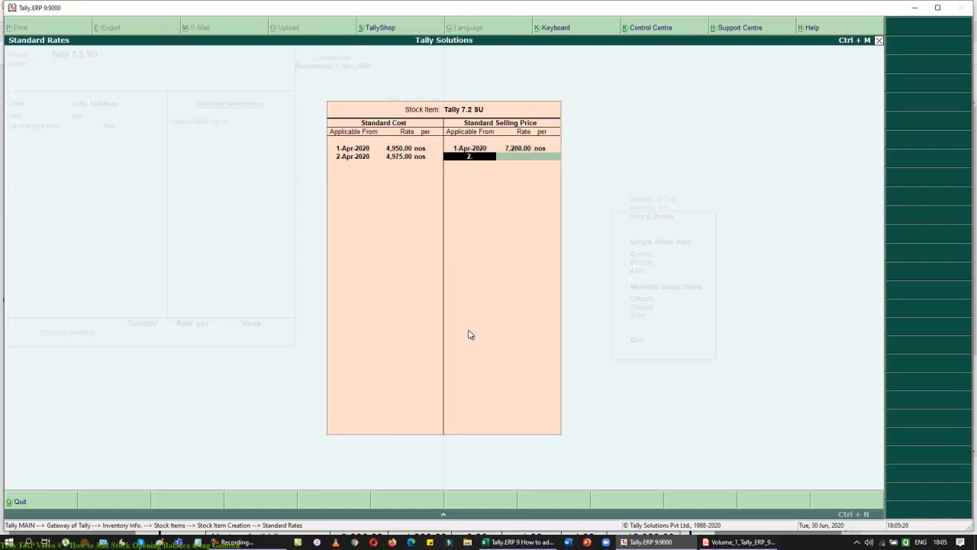
text(2)
key(Return)
text(7,250)
key(Return)
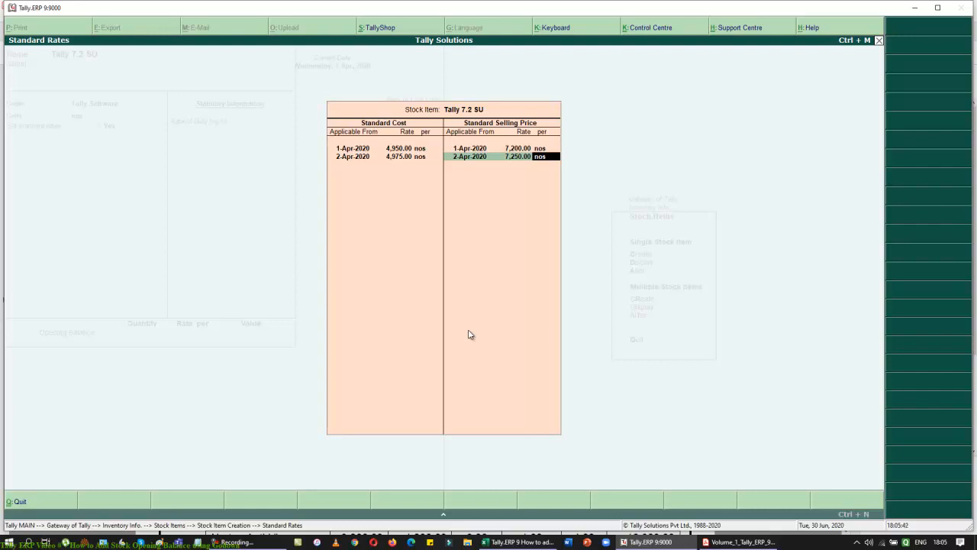
Change the applicable date of the 4,975 standard cost to 1-Jun-2020
key(BackSpace)
key(BackSpace)
key(BackSpace)
key(BackSpace)
key(BackSpace)
key(BackSpace)
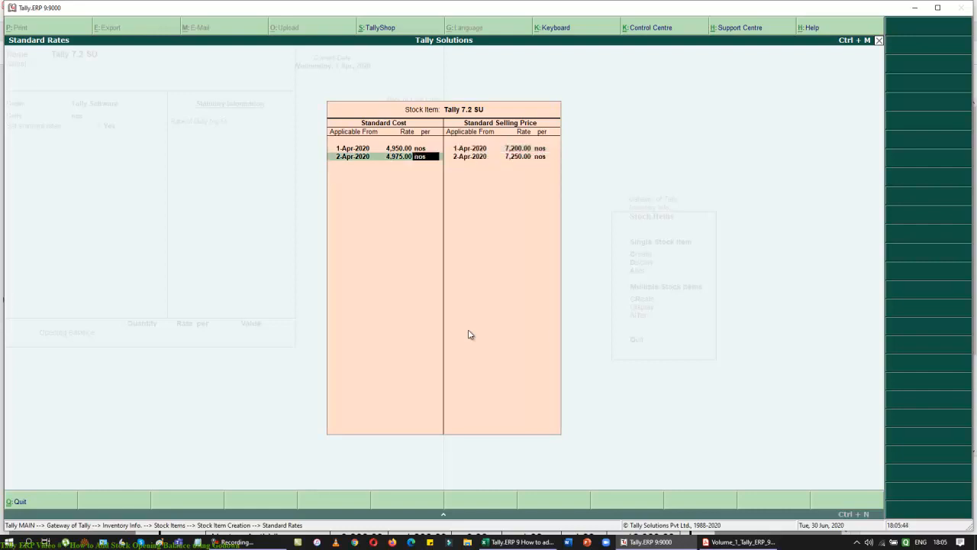
key(BackSpace)
key(BackSpace)
text(1.4.)
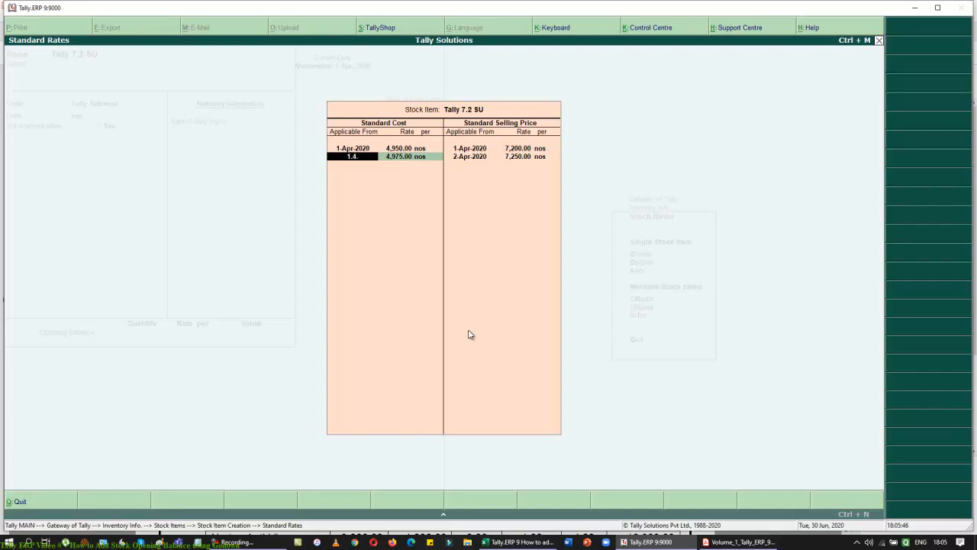
key(BackSpace)
key(BackSpace)
text(6.2020)
key(Return)
key(Return)
key(Return)
key(Return)
Change the applicable date of the 7,250 selling price to 1-Jun-2020 and accept the standard rates
key(Return)
key(Return)
key(Return)
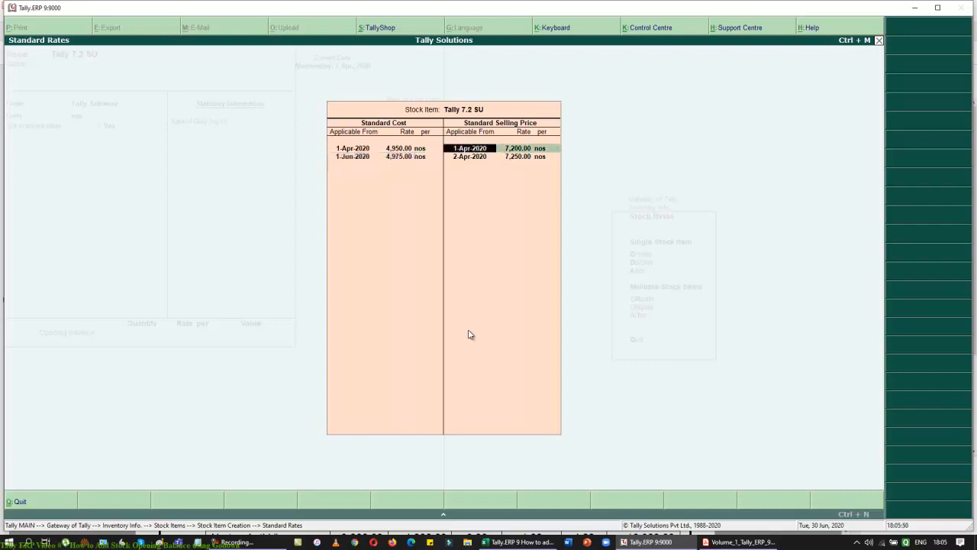
text(1.6.2020)
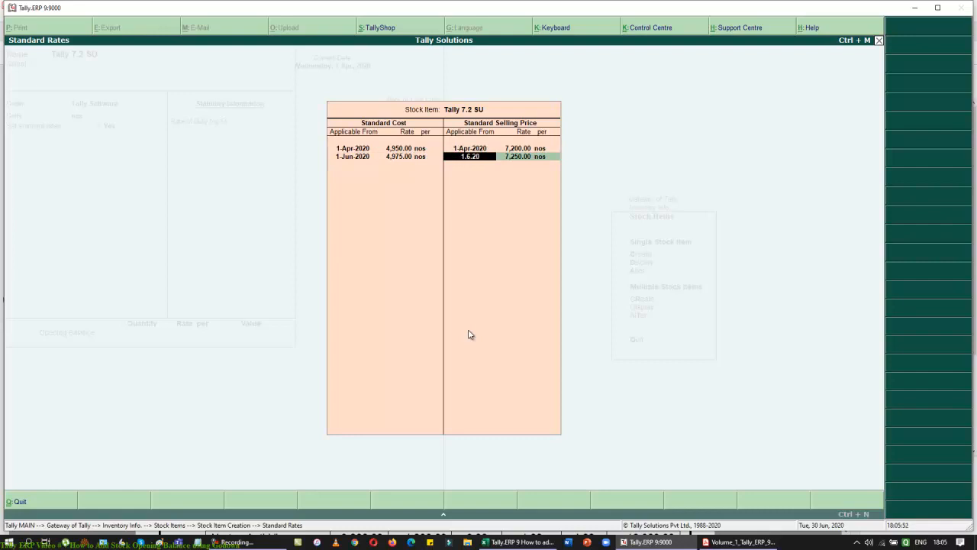
key(Return)
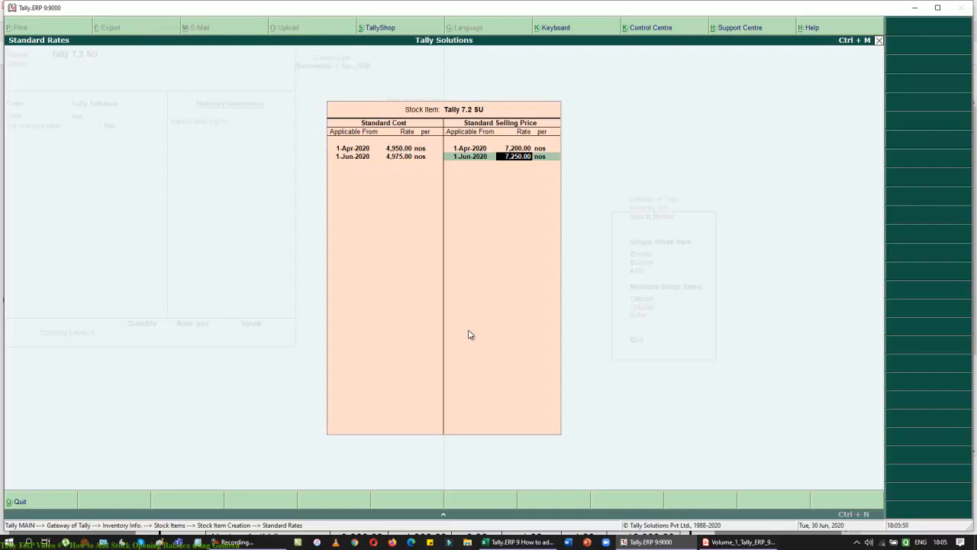
key(Return)
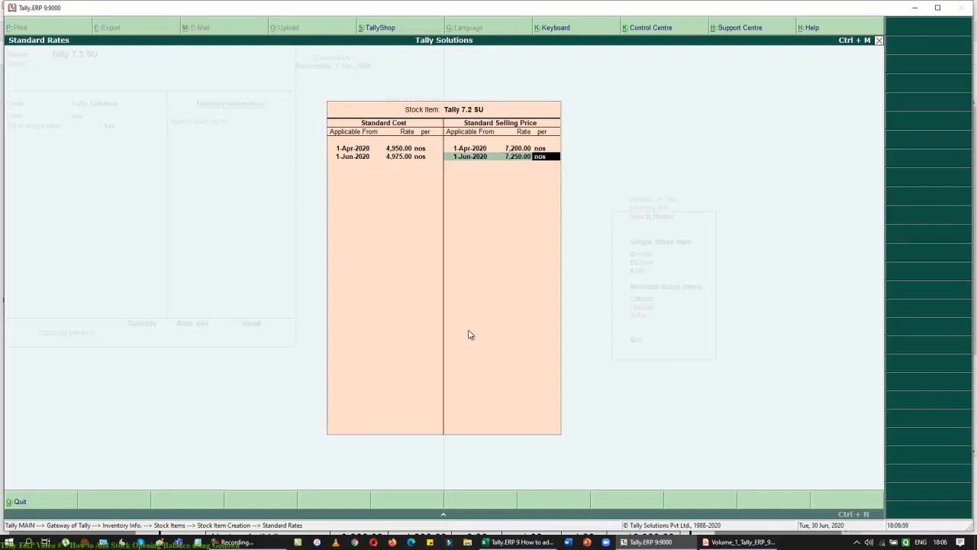
key(Return)
key(Return)
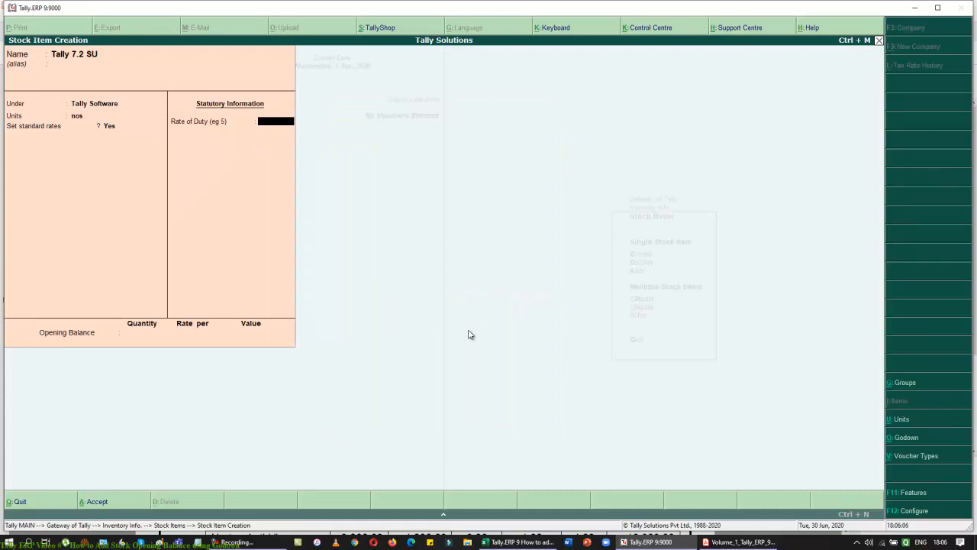
Keep the rate of duty at 0 and enter an opening quantity of 8 nos, taking the total from the exercise PDF
key(Return)
key(alt+Tab)
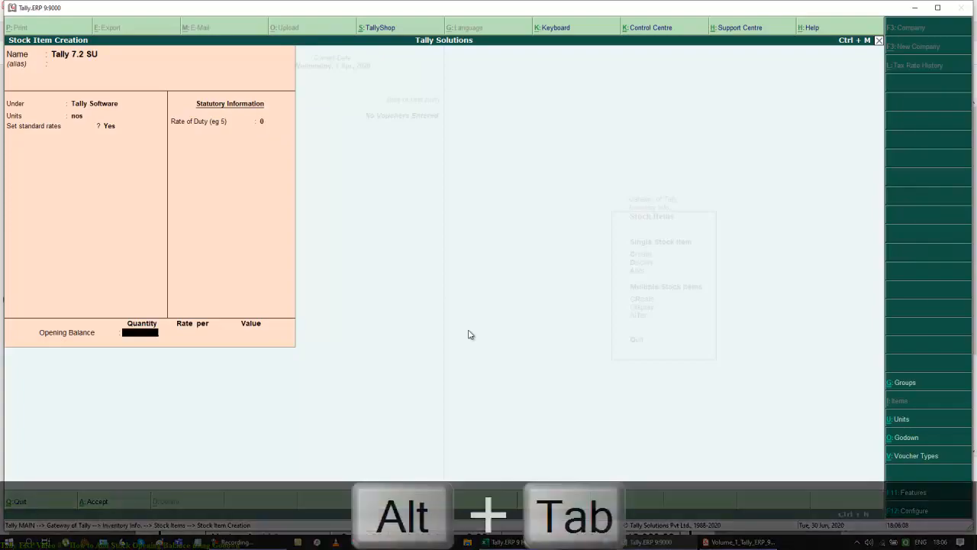
key(alt+Tab)
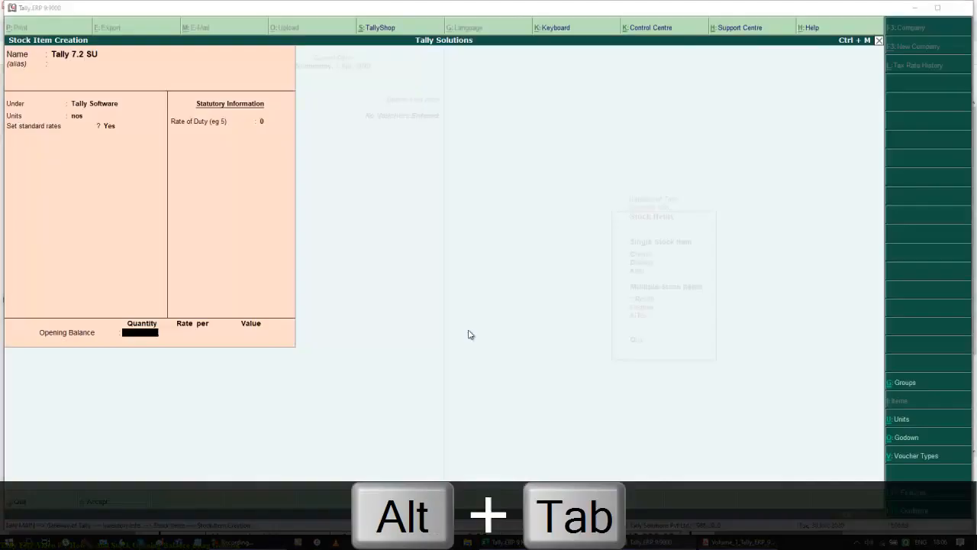
key(alt+Tab)
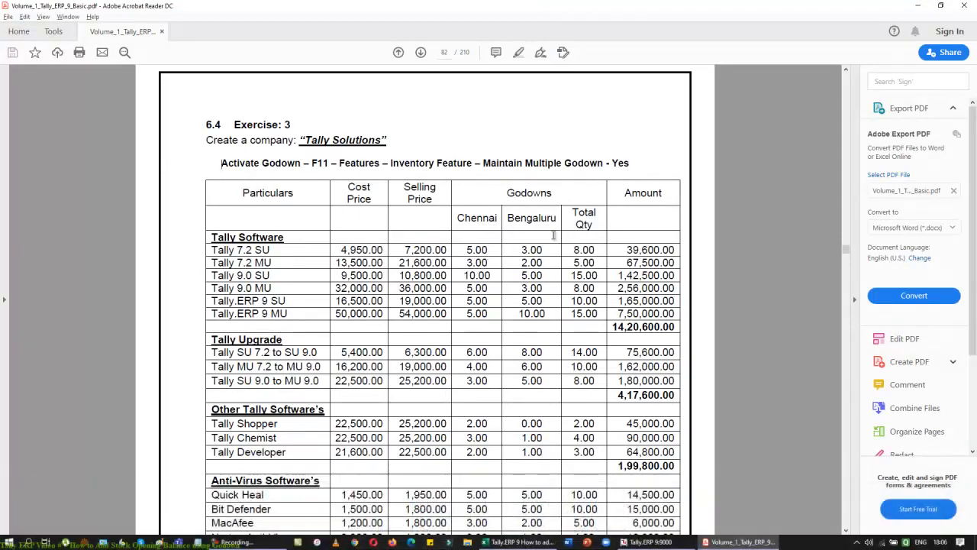
key(alt+Tab)
key(Return)
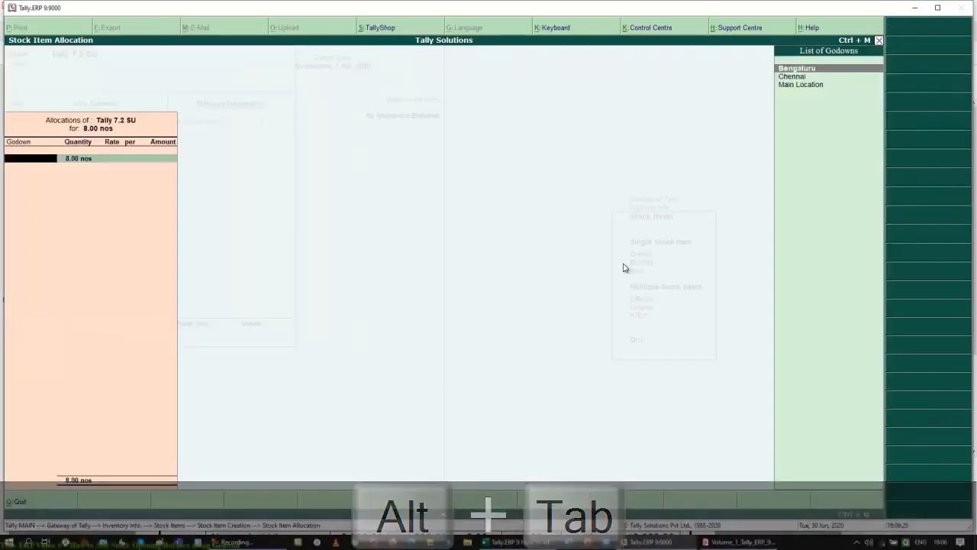
Allocate 5 nos of the opening stock to the Chennai godown, checking the quantity in the exercise PDF
key(Down)
key(Return)
key(alt+Tab)
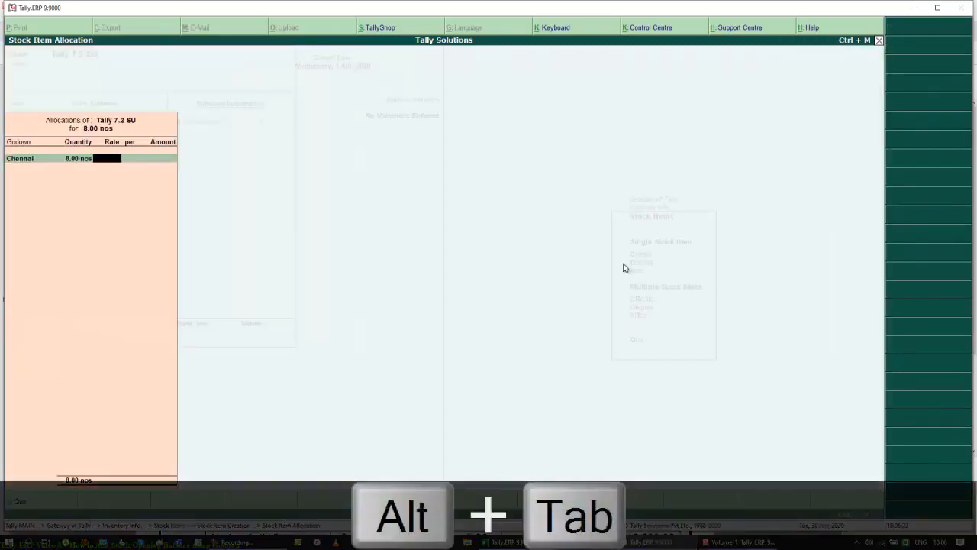
key(alt+Tab)
text(5)
key(Return)
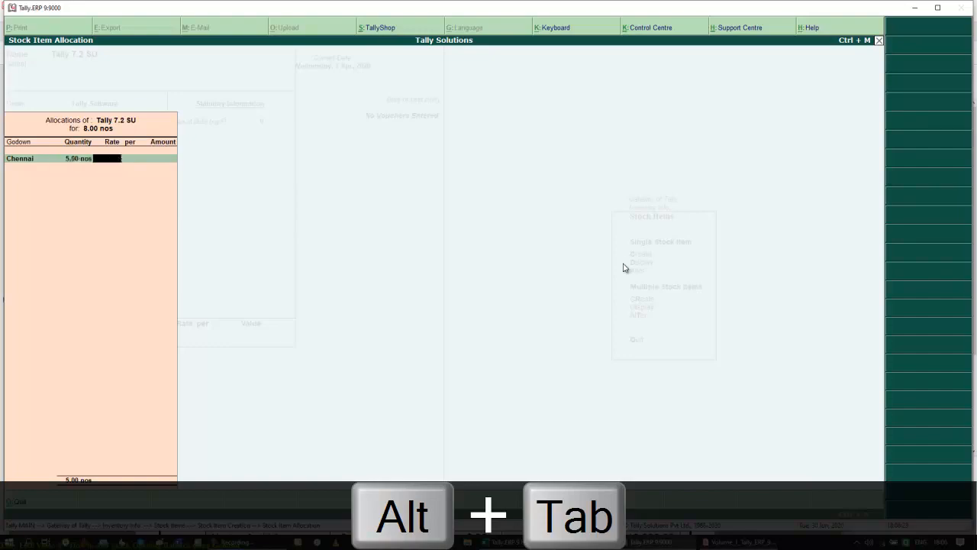
Set the rate of the Chennai allocation to 4,950 per nos, taking the cost price from the exercise PDF
key(alt+Tab)
key(alt+Tab)
text(4950)
key(Return)
key(Return)
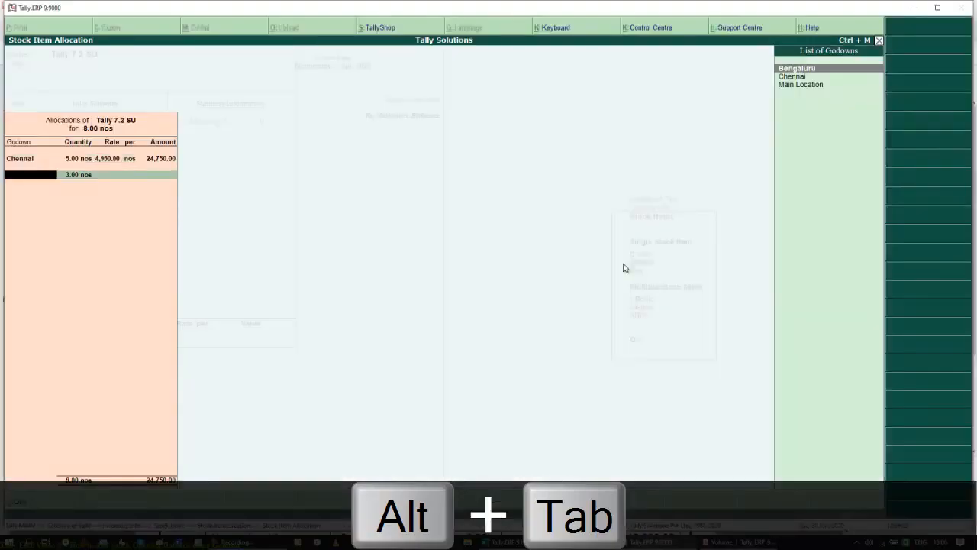
Allocate the remaining 3 nos of Tally 7.2 SU to the Bengaluru godown at a rate of 4,950
key(Return)
key(Return)
text(4950)
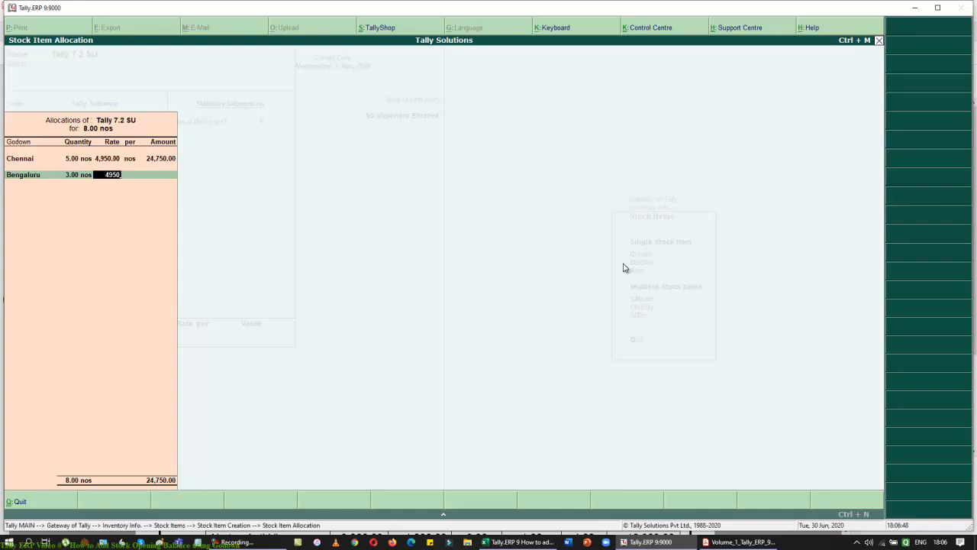
key(Return)
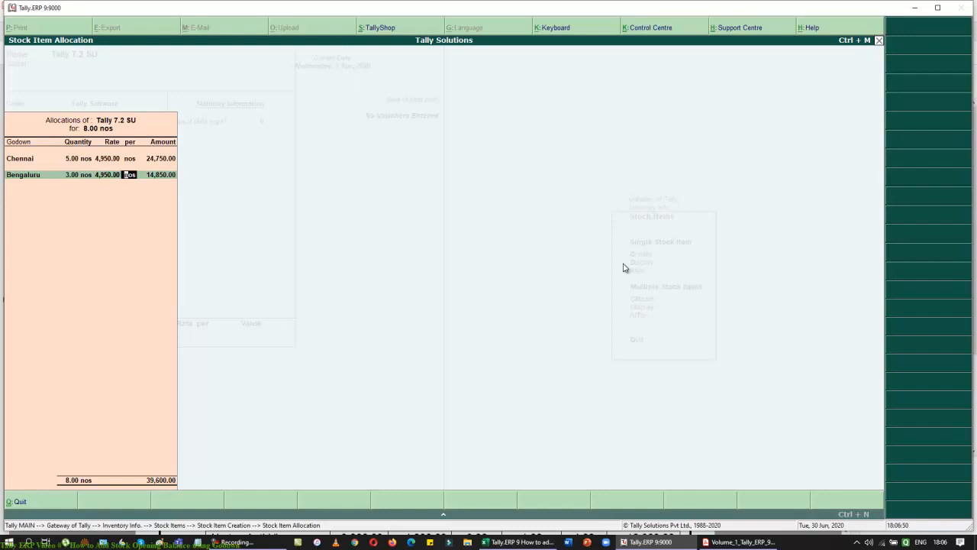
key(Return)
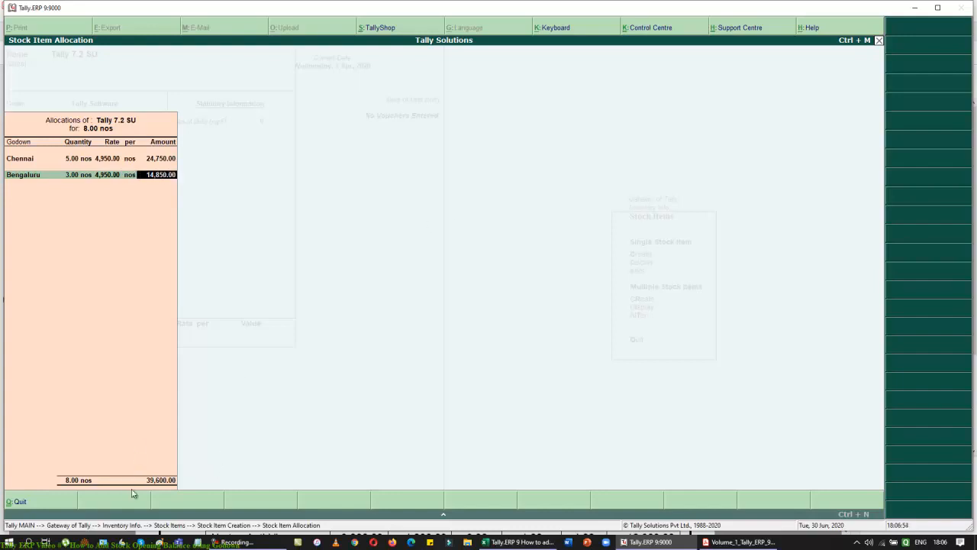
Check the total amount against the exercise PDF and accept the Tally 7.2 SU stock item
key(alt+Tab)
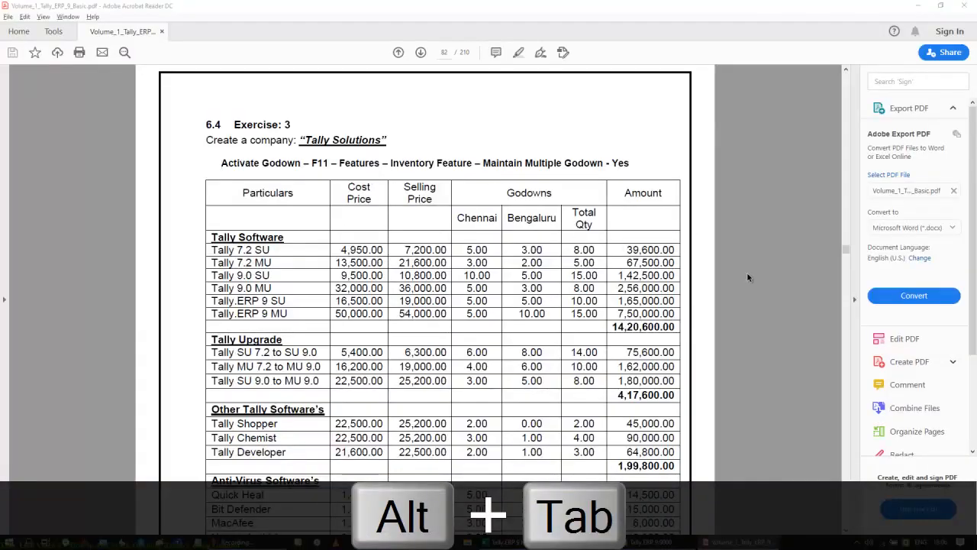
key(alt+Tab)
key(Return)
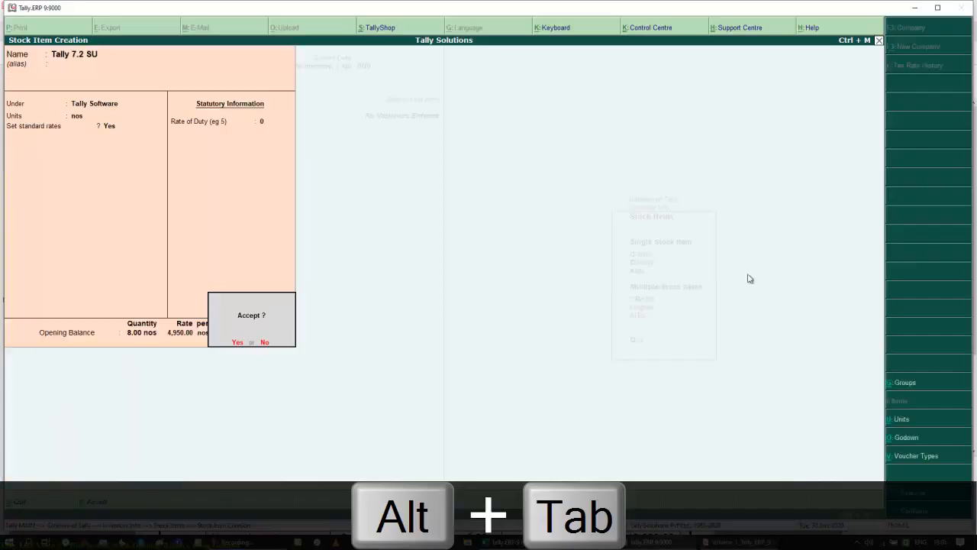
key(Return)
Look up the next item in the exercise PDF and name the new stock item Tally 7.2 MU by editing the recalled previous name
key(alt+Tab)
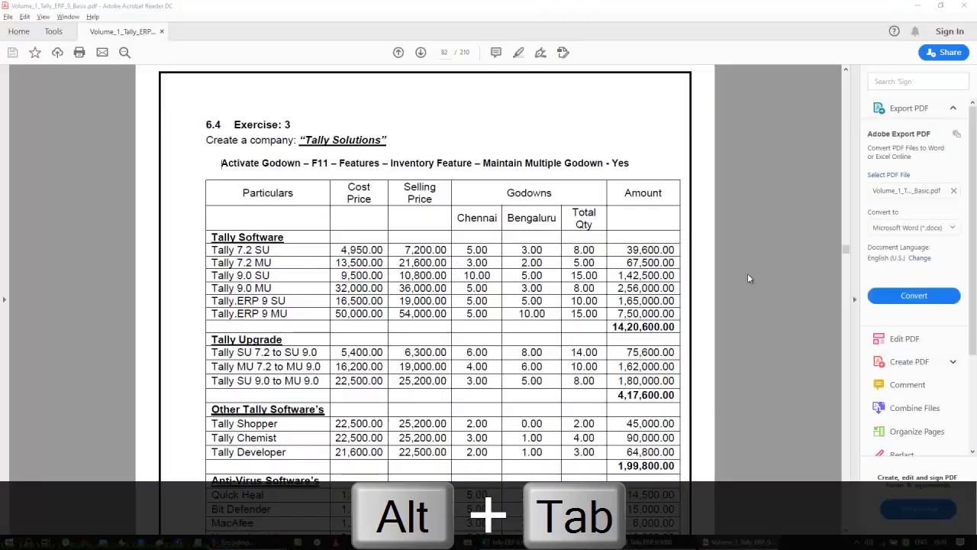
key(alt+Tab)
key(alt+Tab)
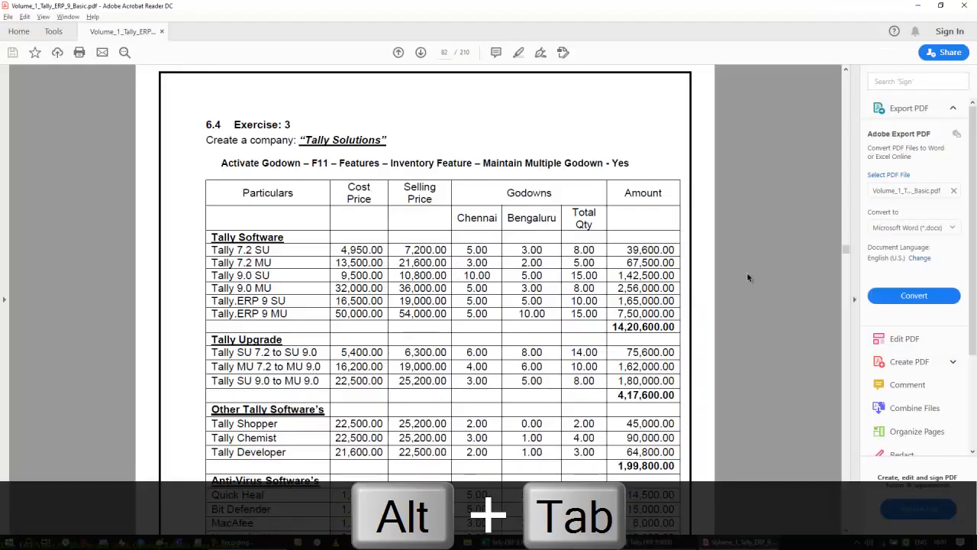
key(alt+Tab)
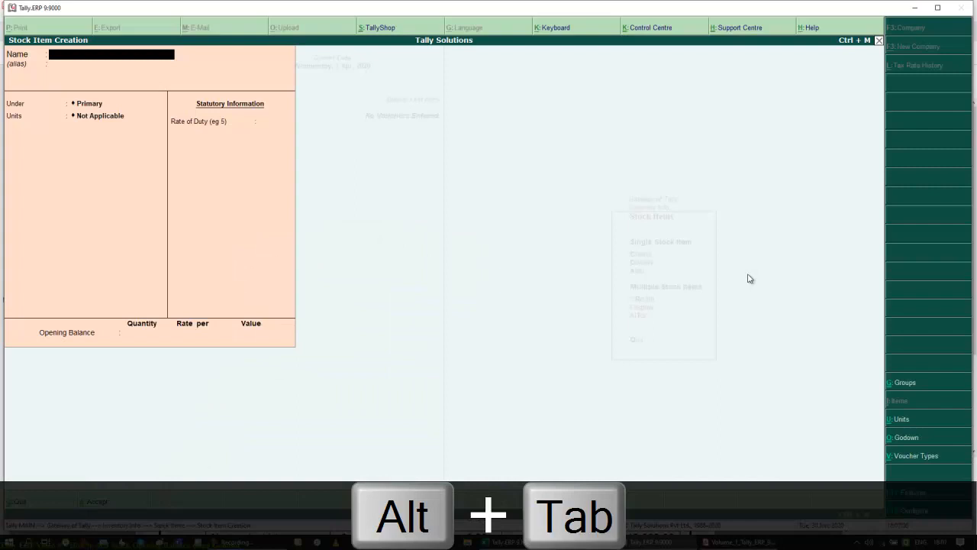
key(ctrl+r)
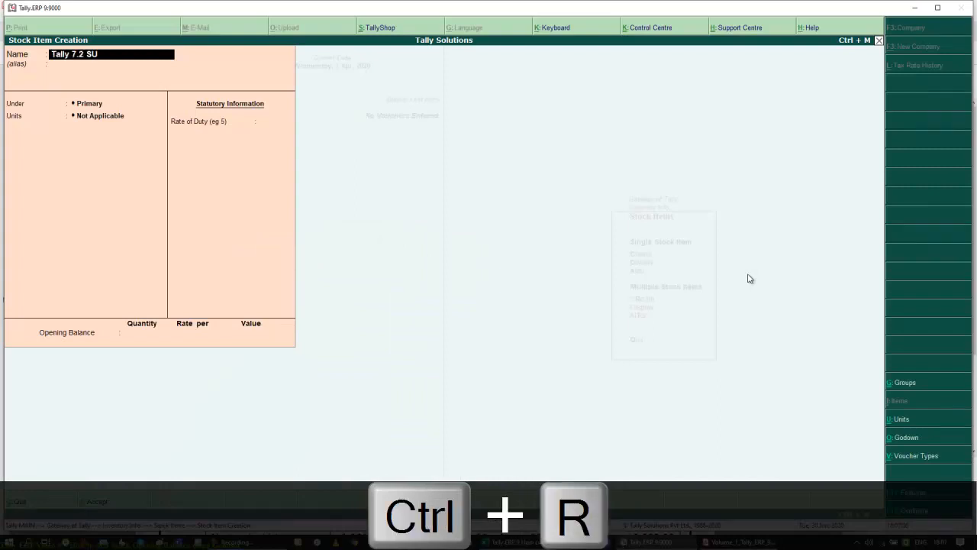
key(BackSpace)
key(BackSpace)
text(MU)
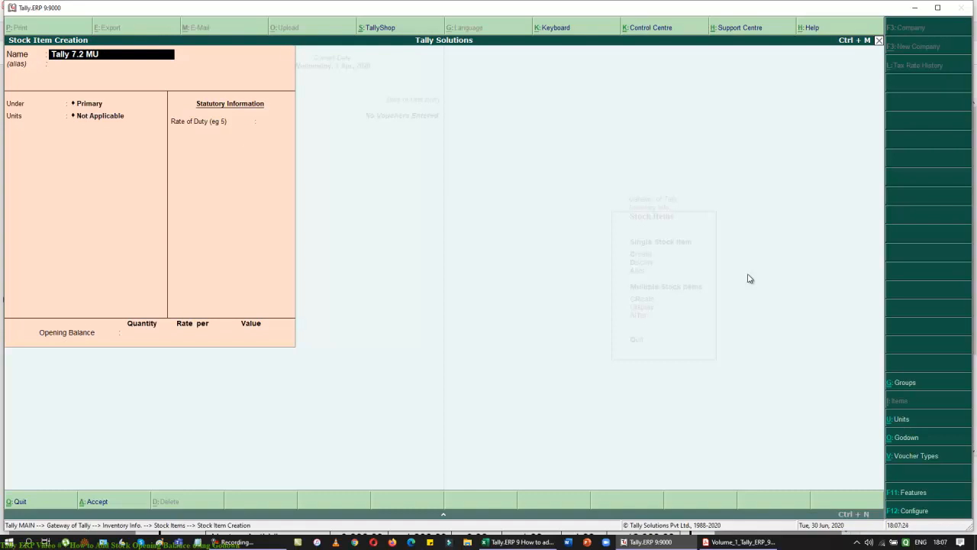
key(Return)
key(Return)
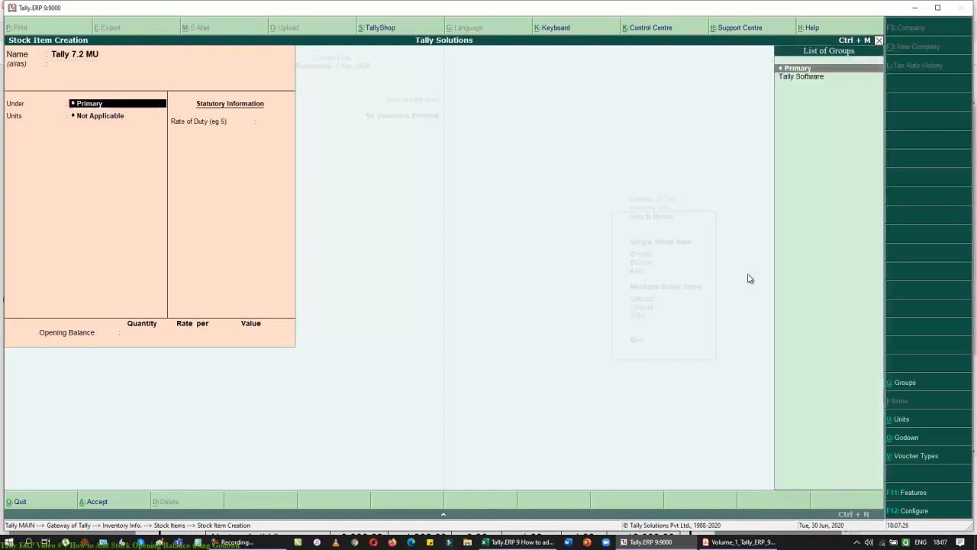
Place Tally 7.2 MU under the Tally Software group with units nos, and set standard rates to Yes
key(Down)
key(Return)
key(Return)
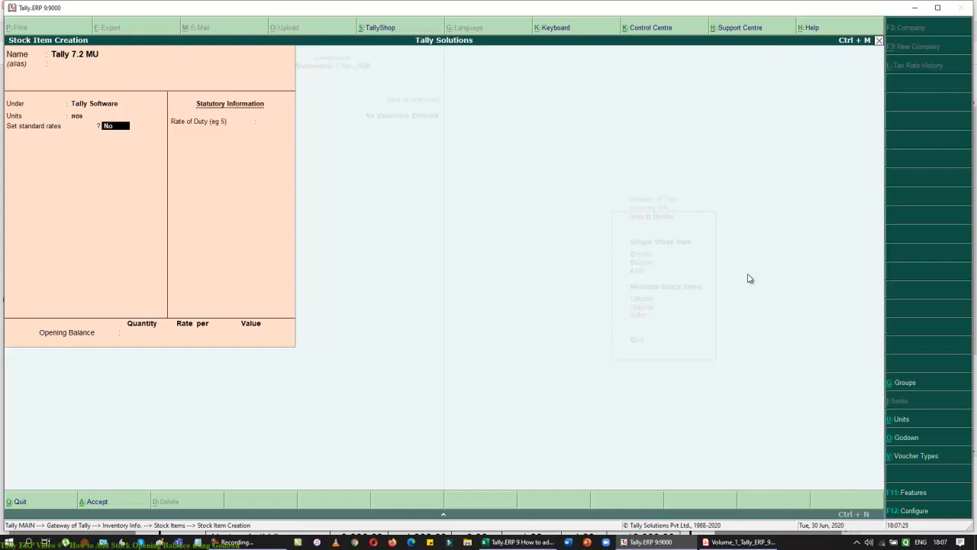
key(y)
key(Return)
Enter a standard cost of 13,500 per nos applicable from 1-Apr-2020, as given in the exercise PDF
key(alt+Tab)
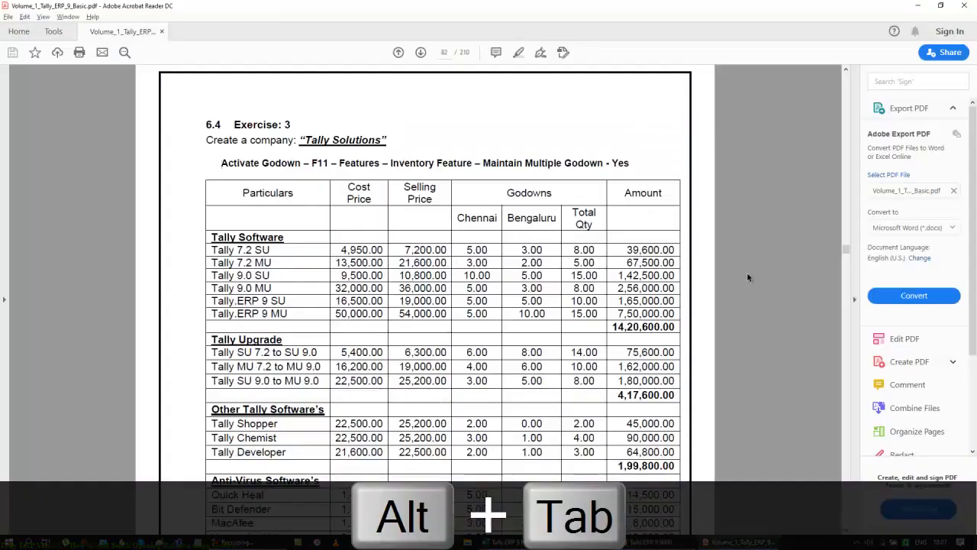
key(alt+Tab)
key(Return)
text(13500)
key(Return)
key(Return)
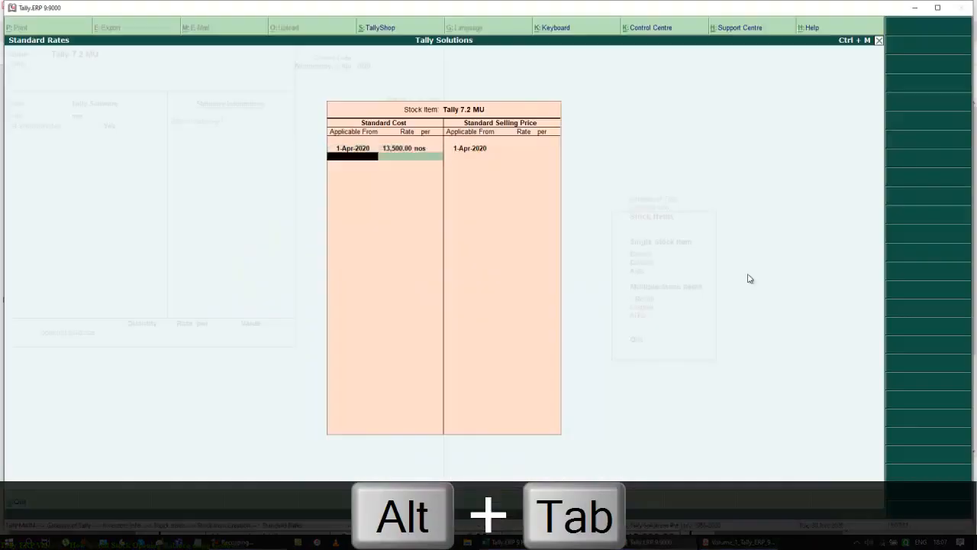
key(Return)
Enter a standard selling price of 21,600 applicable from 1-Apr-2020, as given in the exercise PDF, and accept the standard rates
key(Return)
key(alt+Tab)
key(alt+Tab)
text(216)
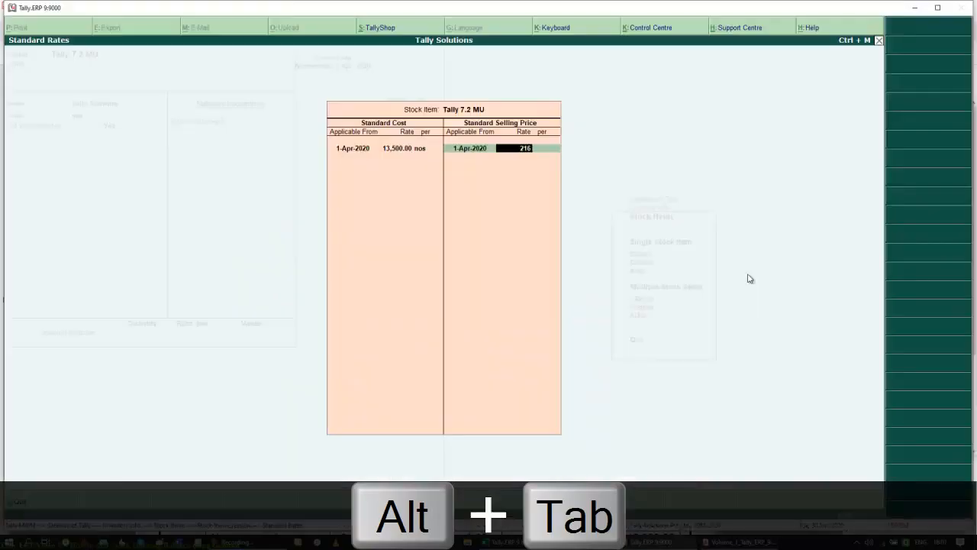
text(00)
key(Return)
key(Return)
key(Return)
Keep the rate of duty at 0 and enter an opening quantity of 5 nos from the exercise PDF
key(Return)
key(alt+Tab)
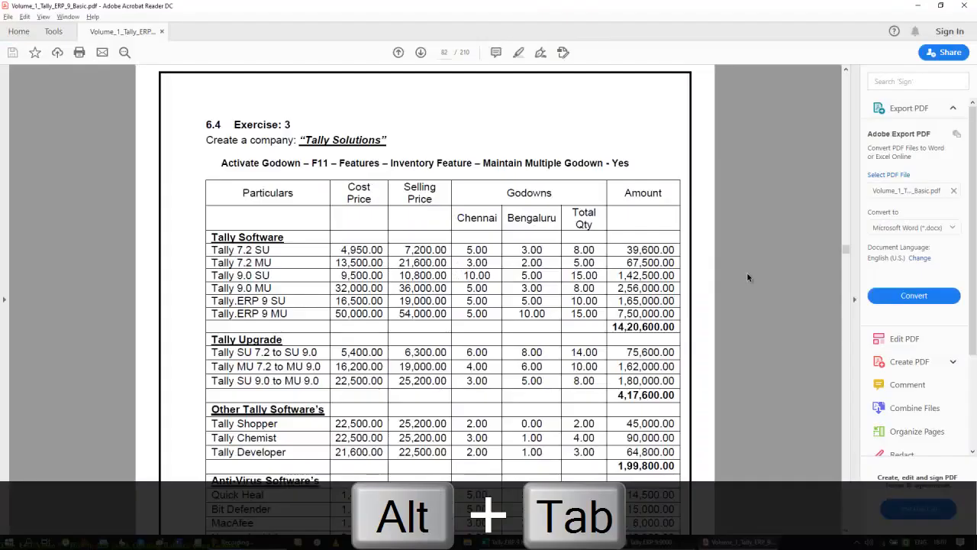
key(alt+Tab)
text(5)
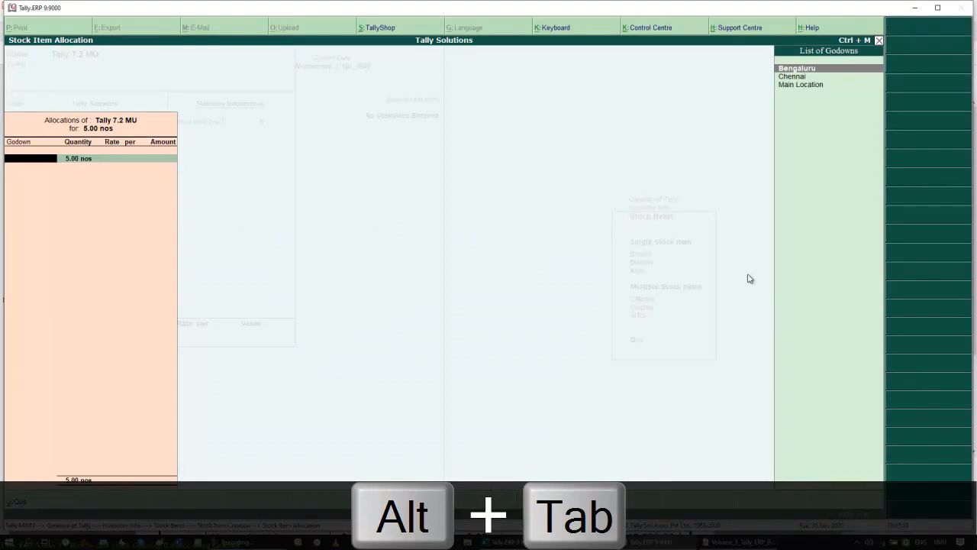
Allocate 3 nos of Tally 7.2 MU to the Chennai godown at a rate of 13,500, following the exercise PDF
key(Down)
key(Return)
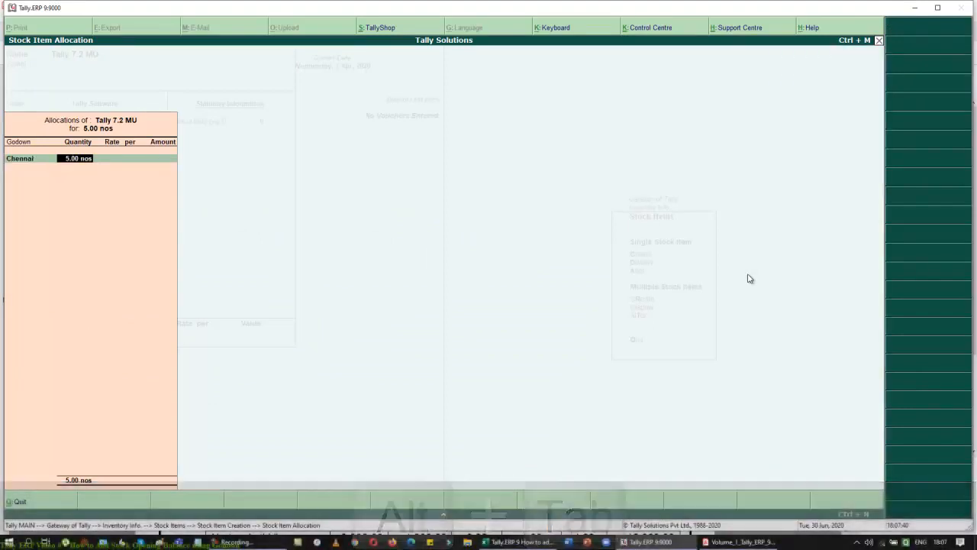
key(alt+Tab)
key(alt+Tab)
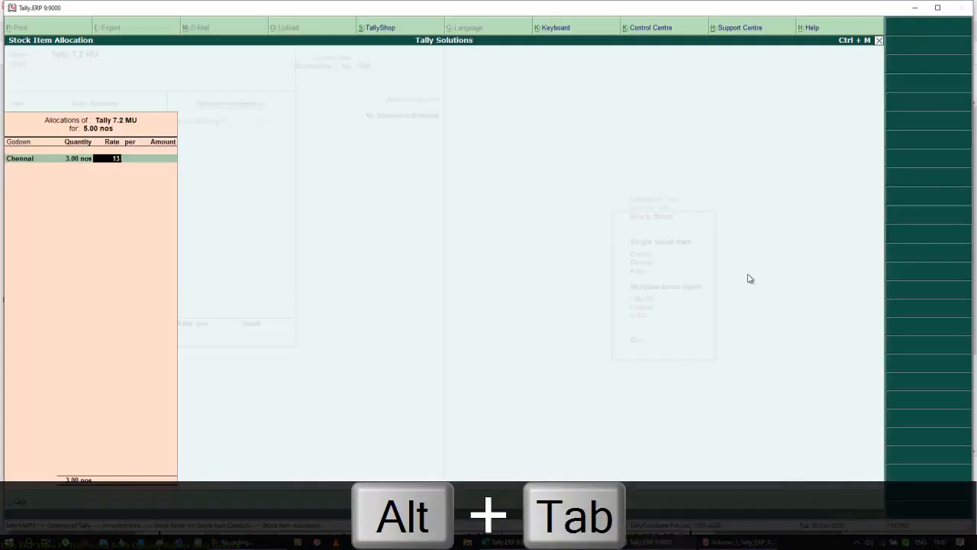
text(13500)
key(Return)
key(Return)
key(Return)
Allocate the remaining 2 nos to the Bengaluru godown at 13,500 and accept the Tally 7.2 MU stock item
key(Return)
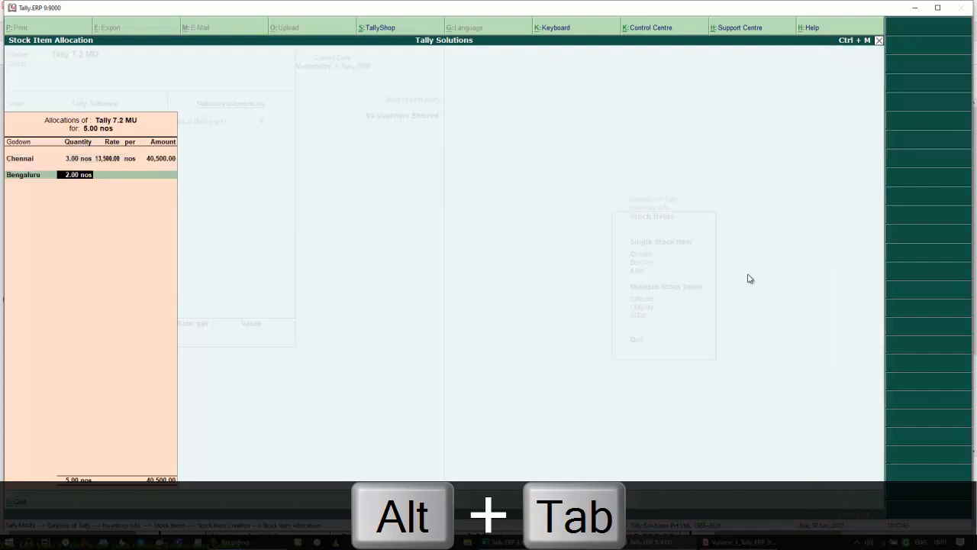
key(Return)
text(13500)
key(Return)
key(Return)
key(Return)
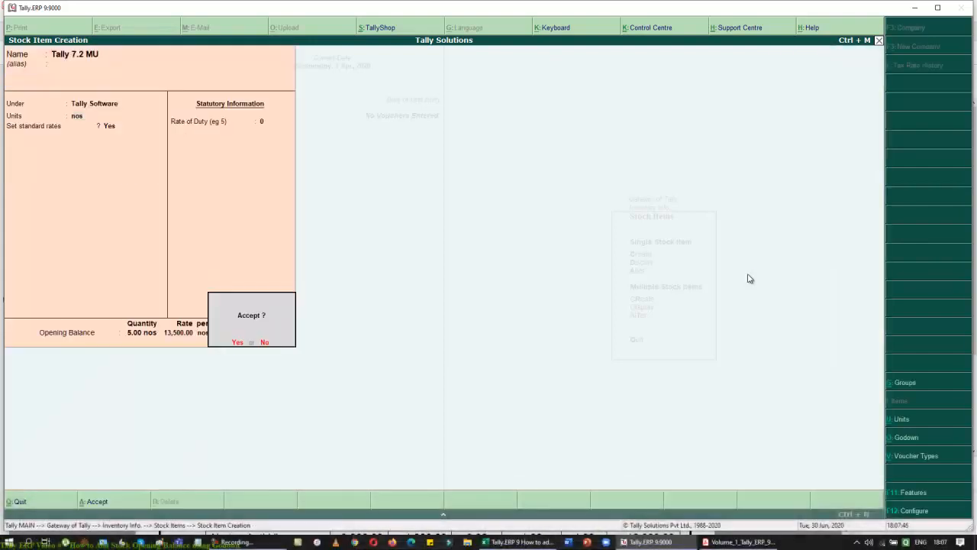
key(Return)
Look up the next item in the exercise PDF and name the new stock item Tally 9.0 SU by editing the recalled name
key(alt+Tab)
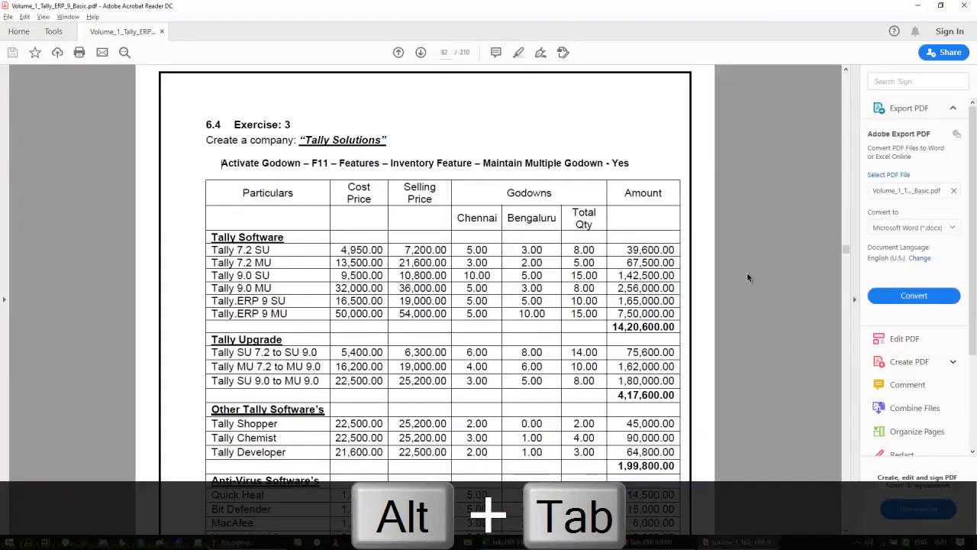
key(alt+Tab)
key(ctrl+r)
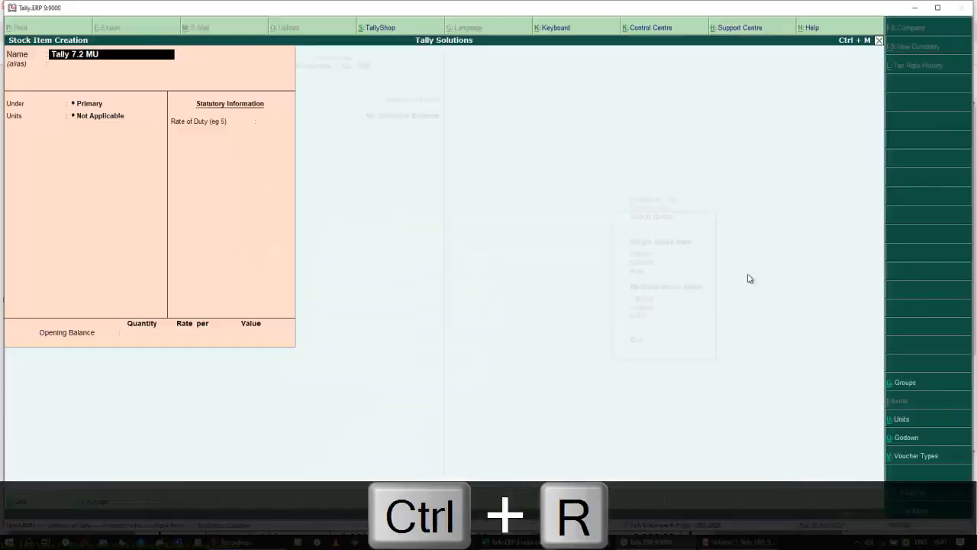
key(BackSpace)
key(BackSpace)
key(BackSpace)
key(BackSpace)
key(BackSpace)
key(BackSpace)
key(BackSpace)
text(9.0)
key(alt+Tab)
key(alt+Tab)
text(SU)
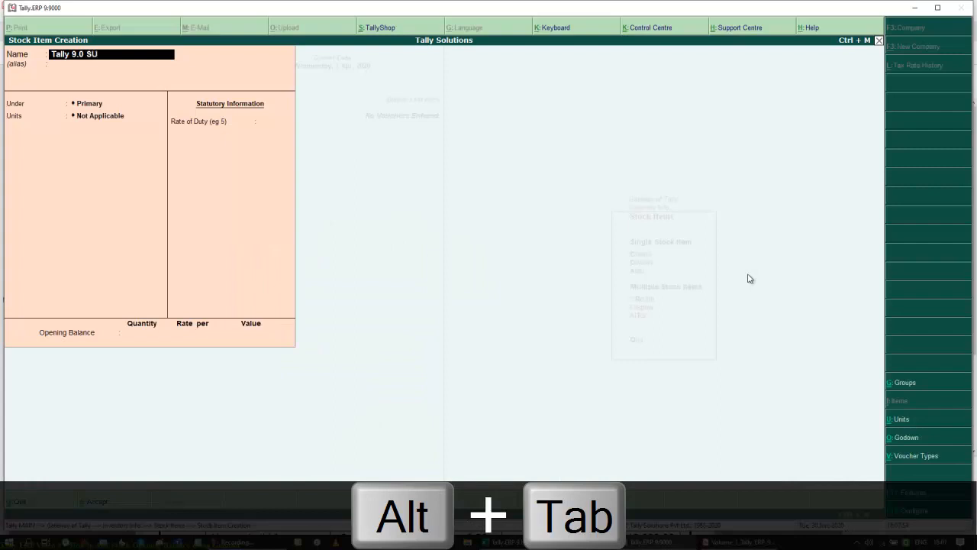
key(Return)
Place Tally 9.0 SU under the Tally Software group with units nos, and set standard rates to Yes
key(Down)
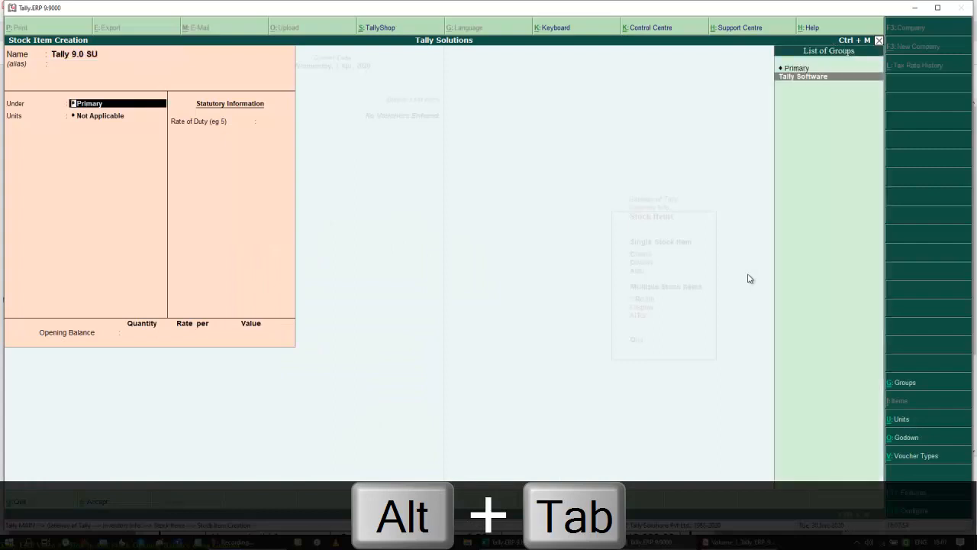
key(Return)
key(Return)
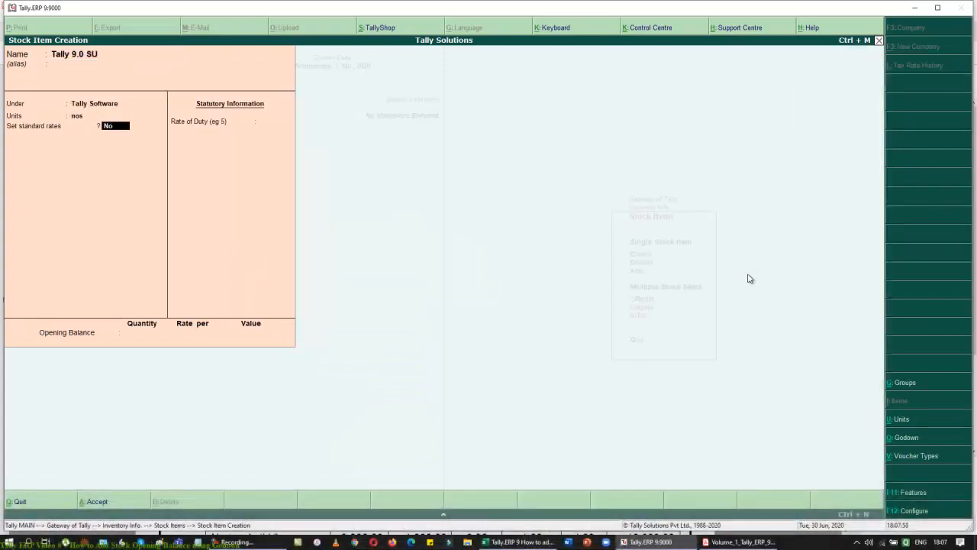
key(y)
key(Return)
Enter a standard cost of 9,500 per nos applicable from 1-Apr-2020, taking the price from the exercise PDF
key(alt+Tab)
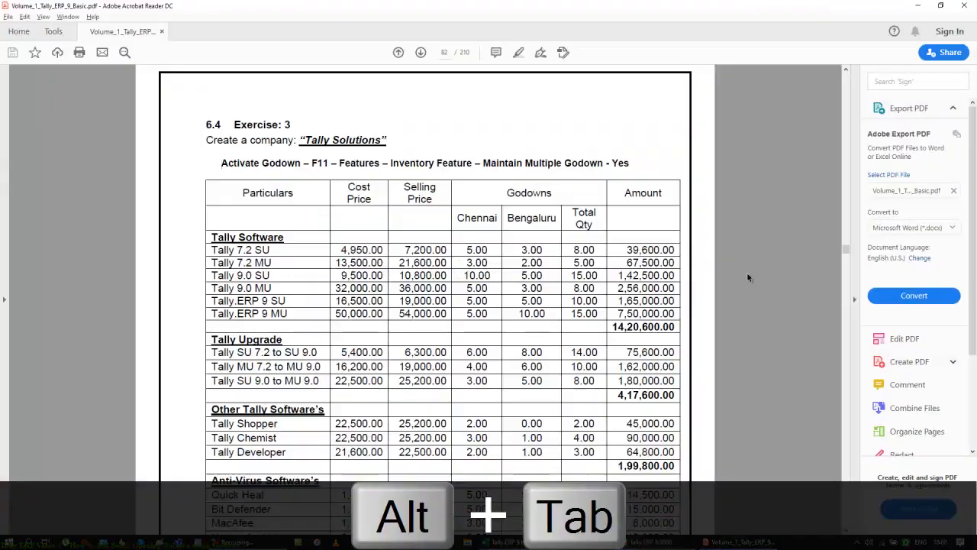
key(alt+Tab)
text(9500)
key(Return)
key(Return)
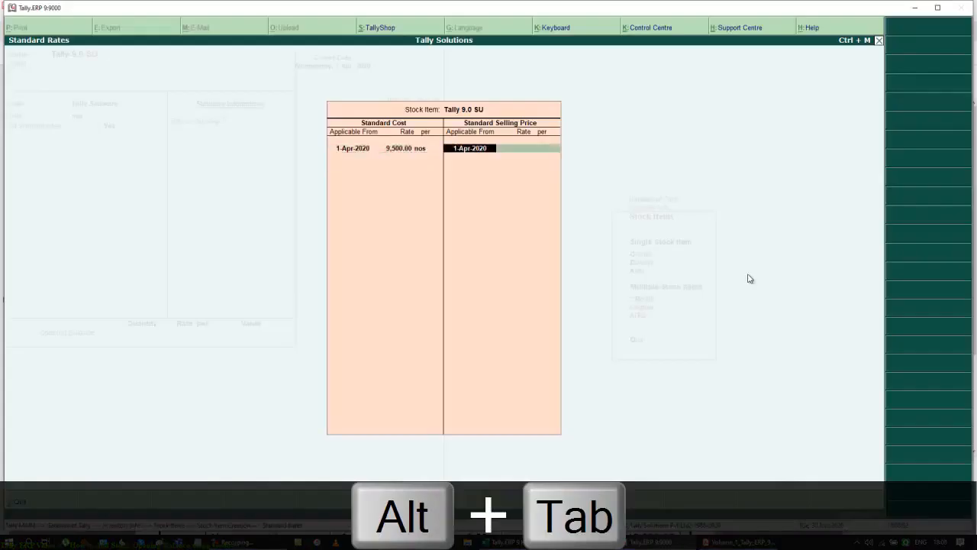
Enter a standard selling price of 10,800 per nos applicable from 1-Apr-2020 and accept the standard rates
key(Return)
text(10000)
key(Return)
key(Return)
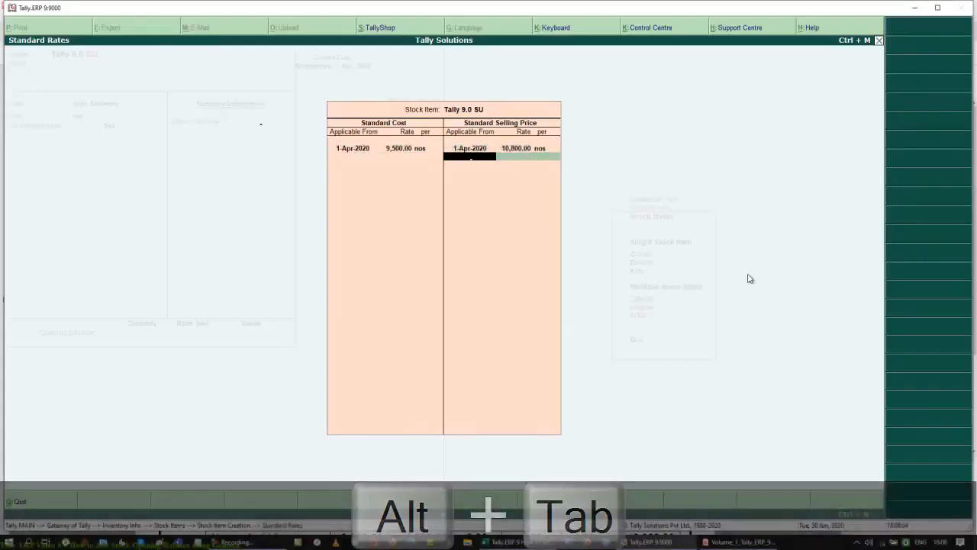
key(Return)
Keep the rate of duty at 0 and enter an opening quantity of 15 nos, checking the total in the exercise PDF
key(Return)
key(alt+Tab)
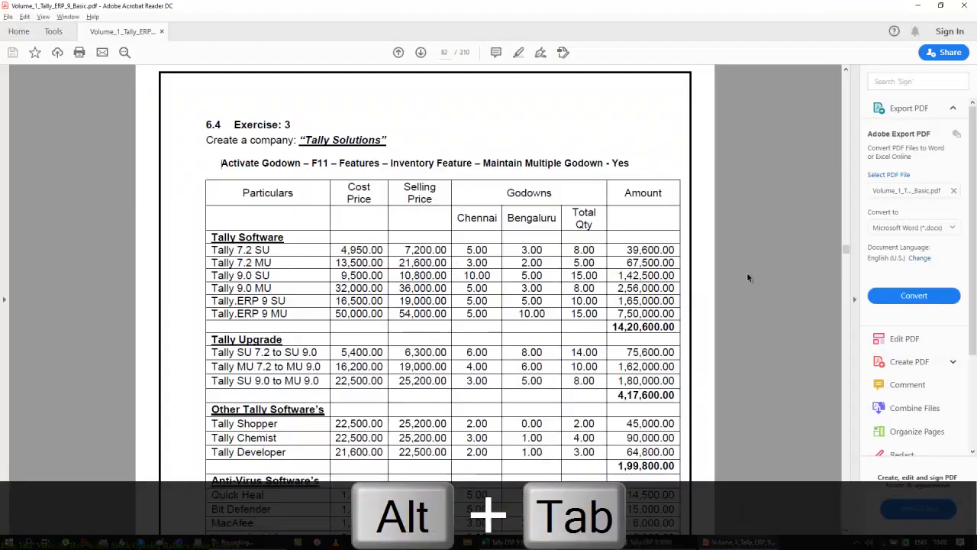
key(alt+Tab)
text(15)
key(Return)
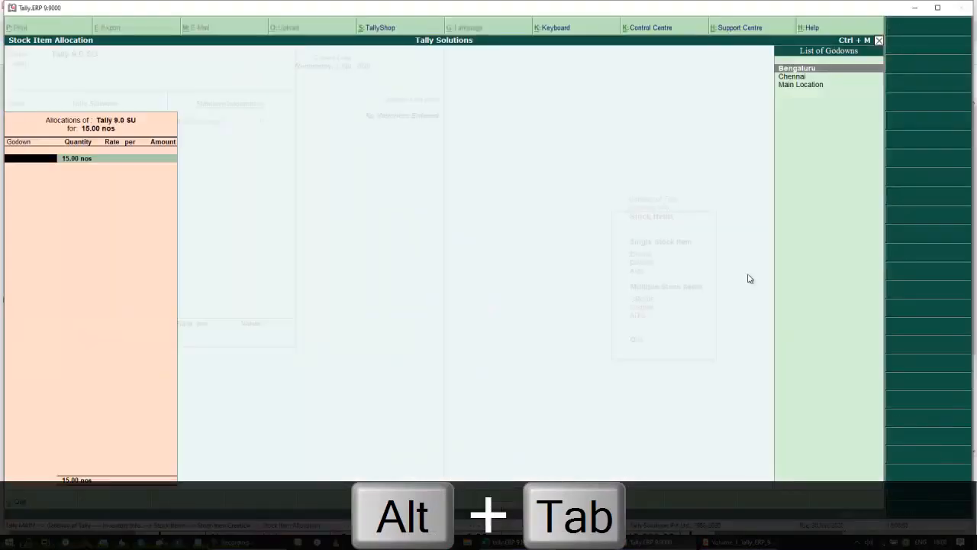
Allocate 10 nos of Tally 9.0 SU to the Chennai godown at a rate of 9,500, following the exercise PDF
key(Down)
key(Return)
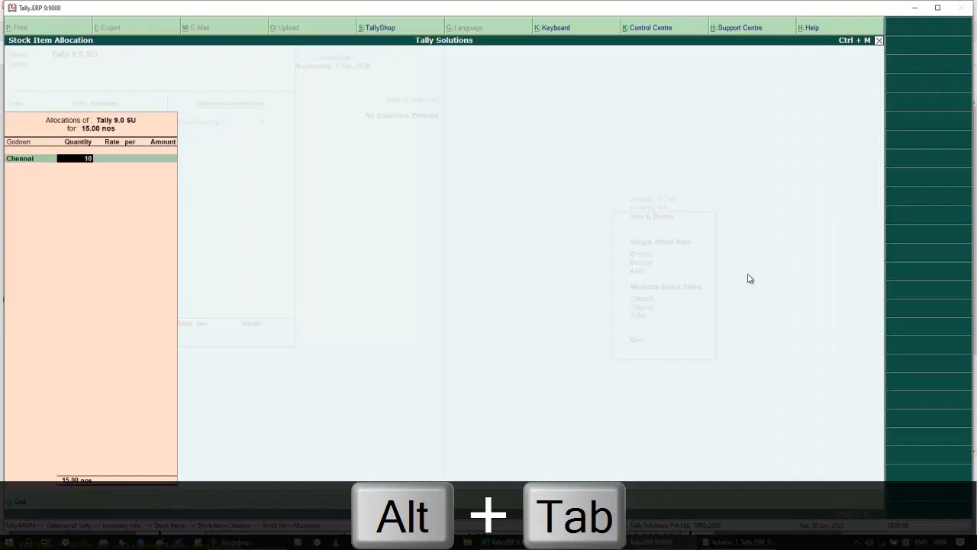
key(alt+Tab)
key(alt+Tab)
text(10)
key(Return)
text(9500)
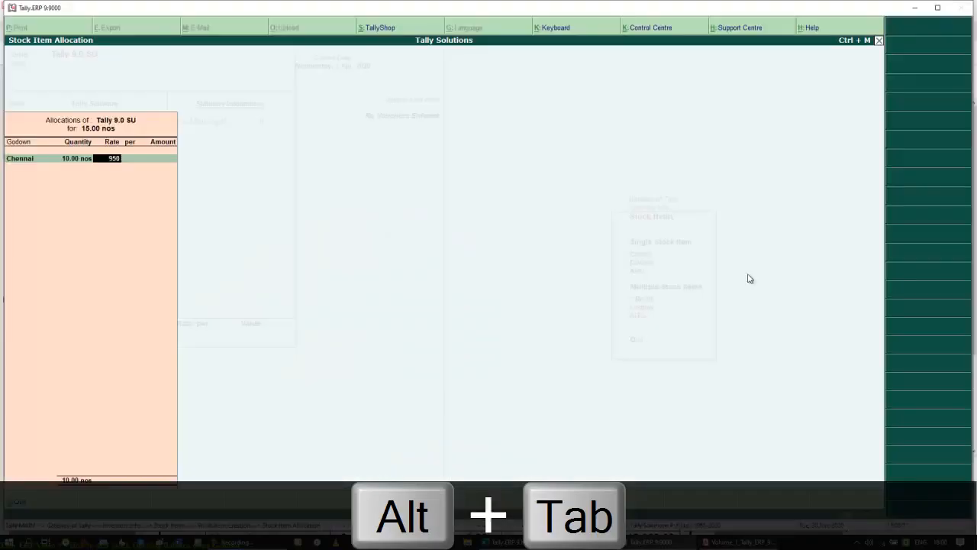
key(Return)
key(Return)
Allocate the remaining 5 nos of Tally 9.0 SU to the Bengaluru godown at a rate of 9,500 and accept the stock item
text(B)
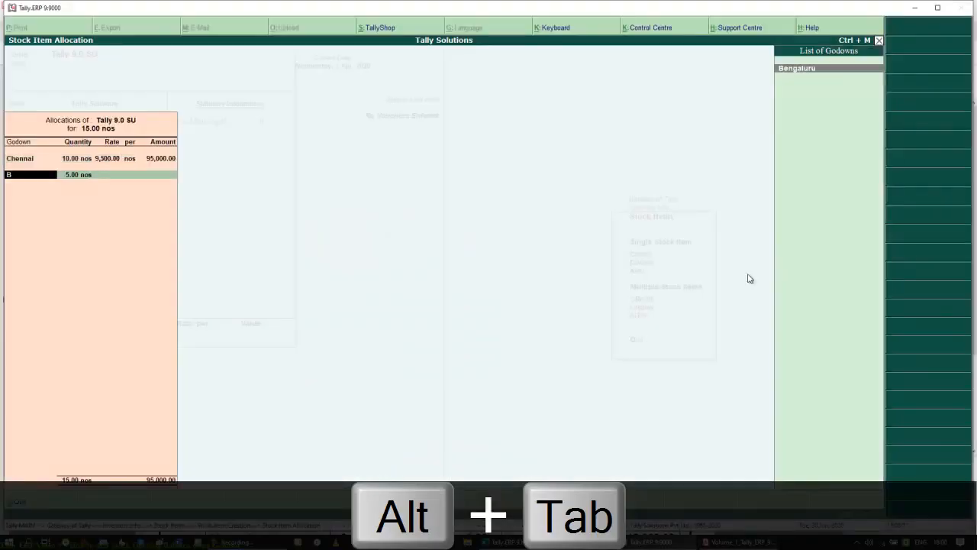
key(Return)
key(Return)
text(9500)
key(Return)
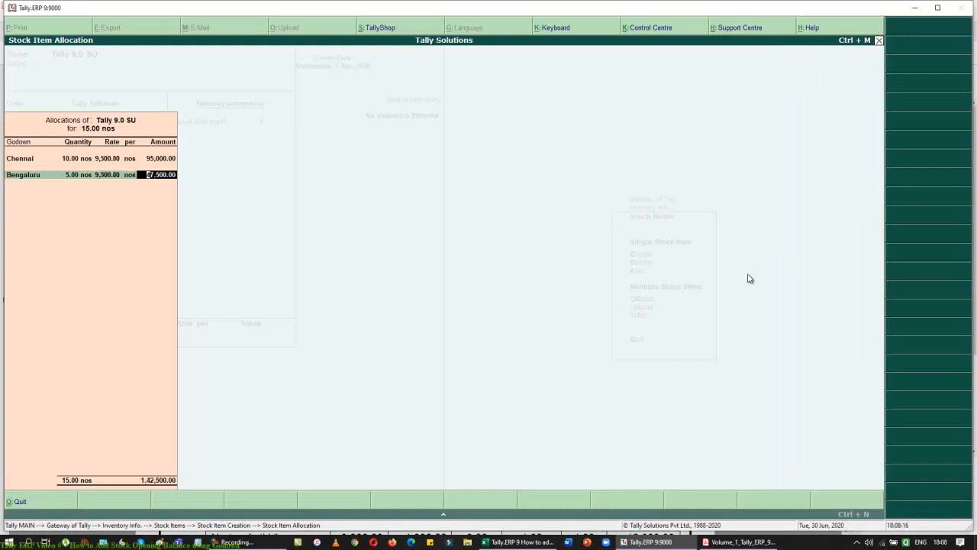
key(Return)
key(Return)
key(y)
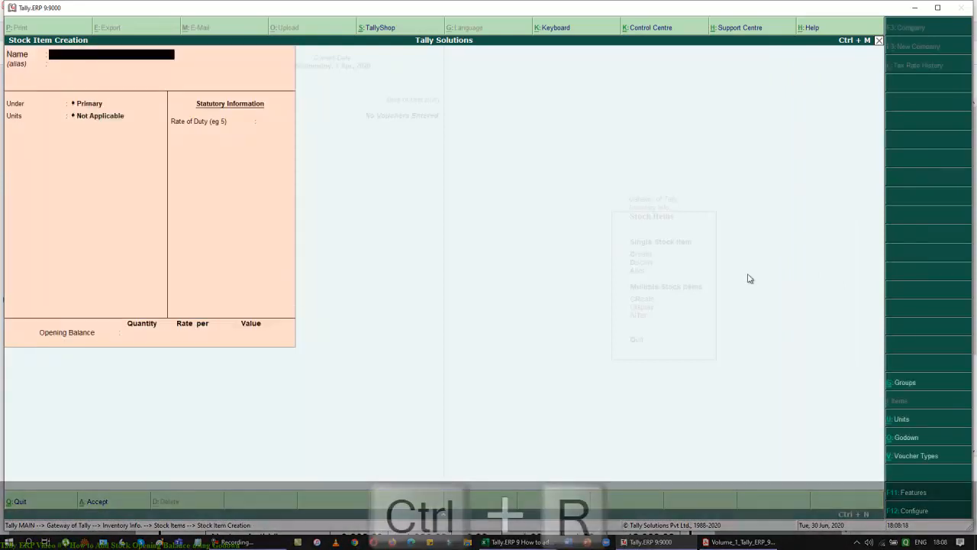
Create a stock item named Tally 9.0 MU under Tally Software with units nos, and enable standard rates
key(ctrl+r)
key(BackSpace)
key(BackSpace)
text(MU)
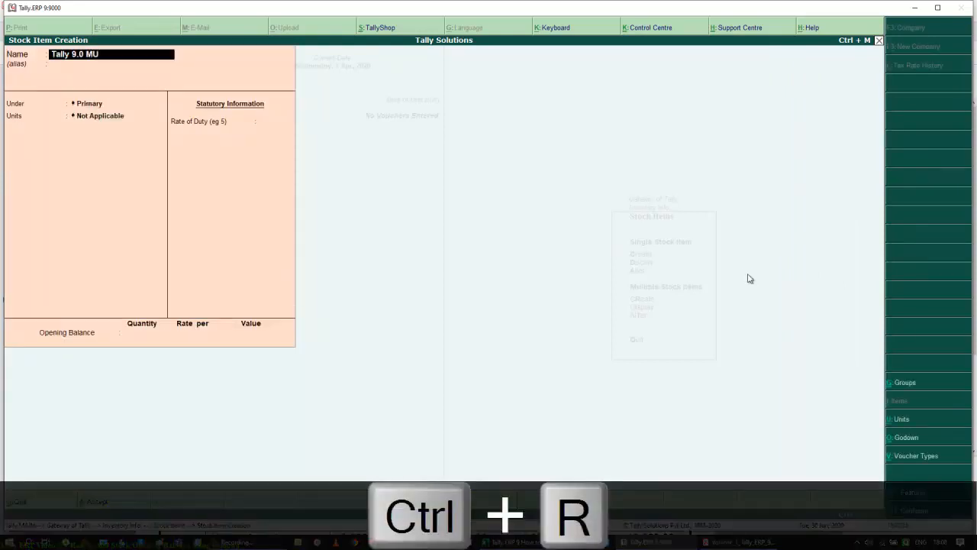
key(Return)
key(Down)
key(Return)
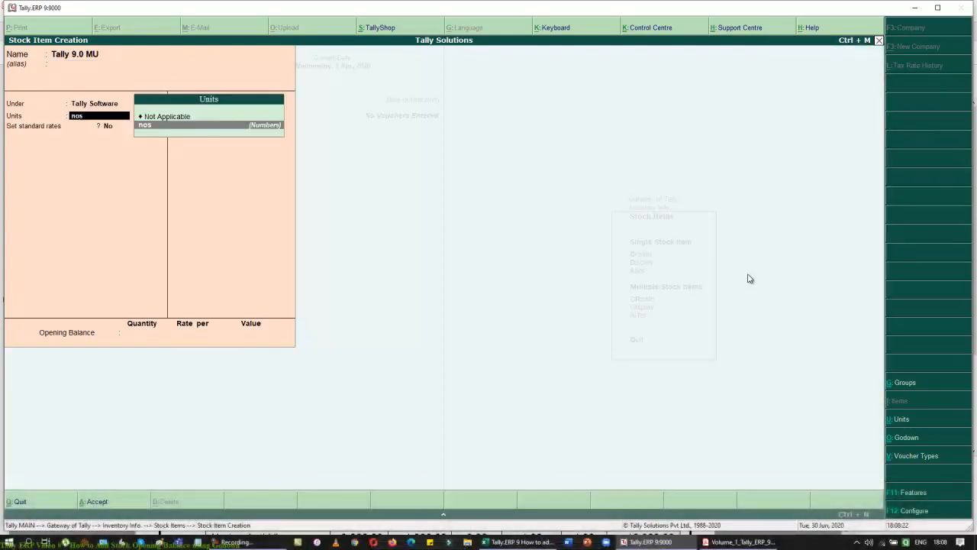
key(Return)
key(y)
Enter a standard cost of 32,000 per nos for Tally 9.0 MU from 1-Apr-2020, taking the price from the exercise PDF
key(alt+Tab)
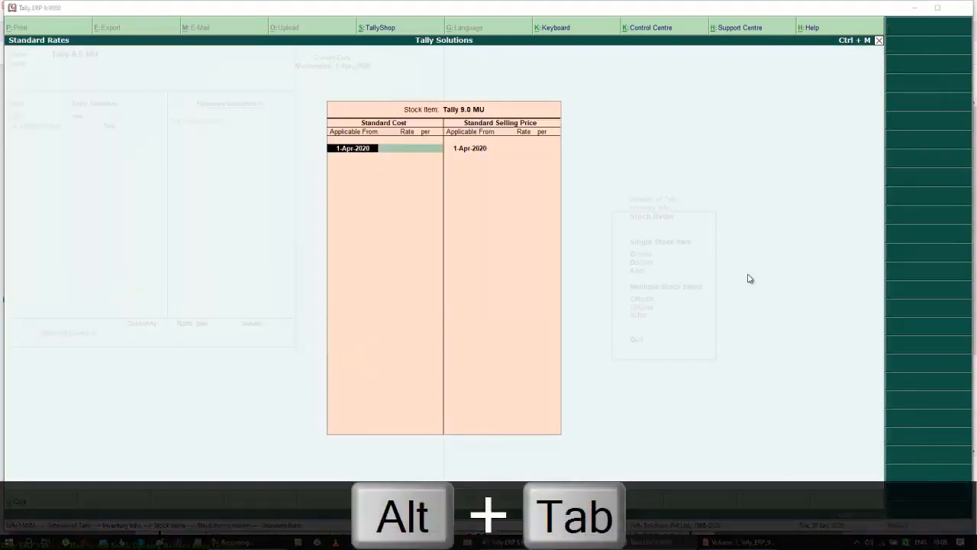
key(alt+Tab)
text(32000)
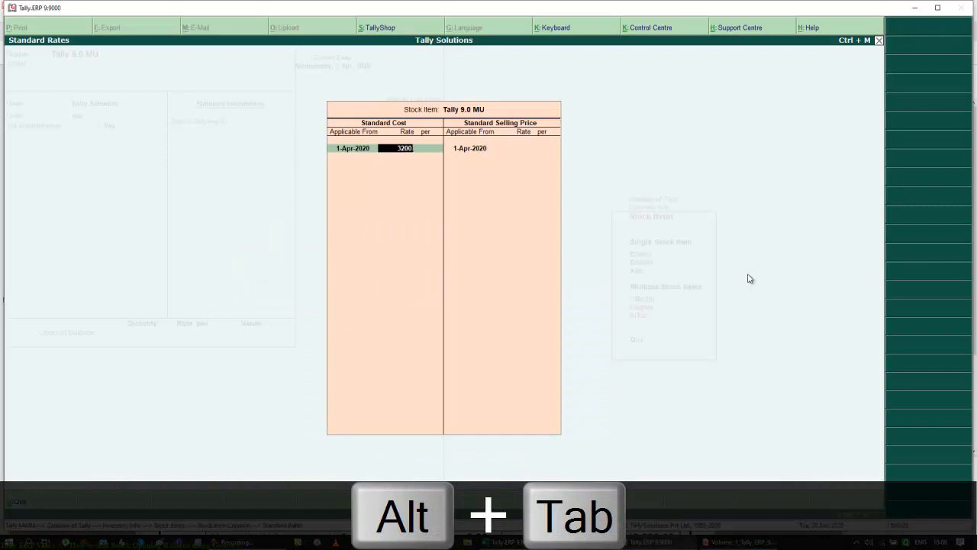
key(Return)
key(Return)
Enter a standard selling price of 36,000 per nos from 1-Apr-2020 for Tally 9.0 MU and accept the standard rates
key(Return)
text(35000)
key(Return)
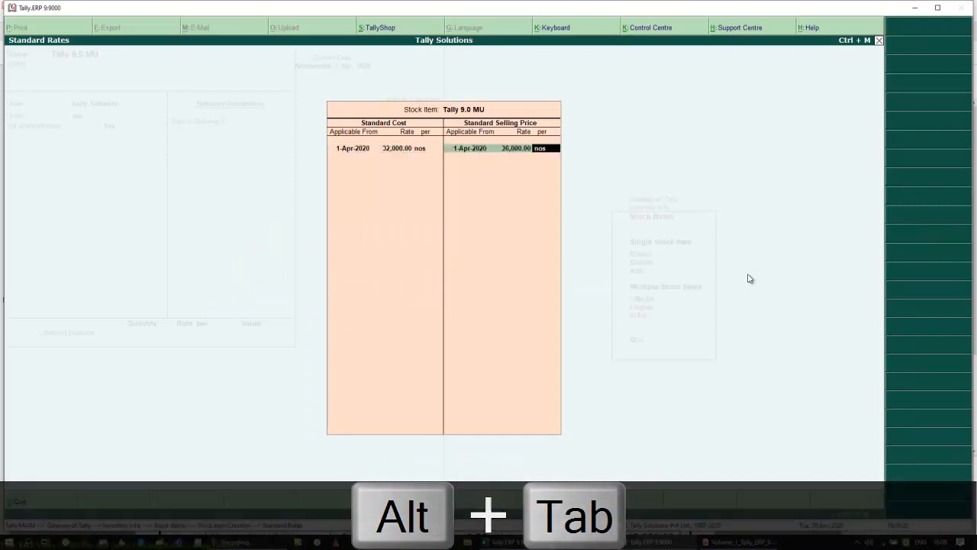
key(Return)
key(Return)
key(alt+Tab)
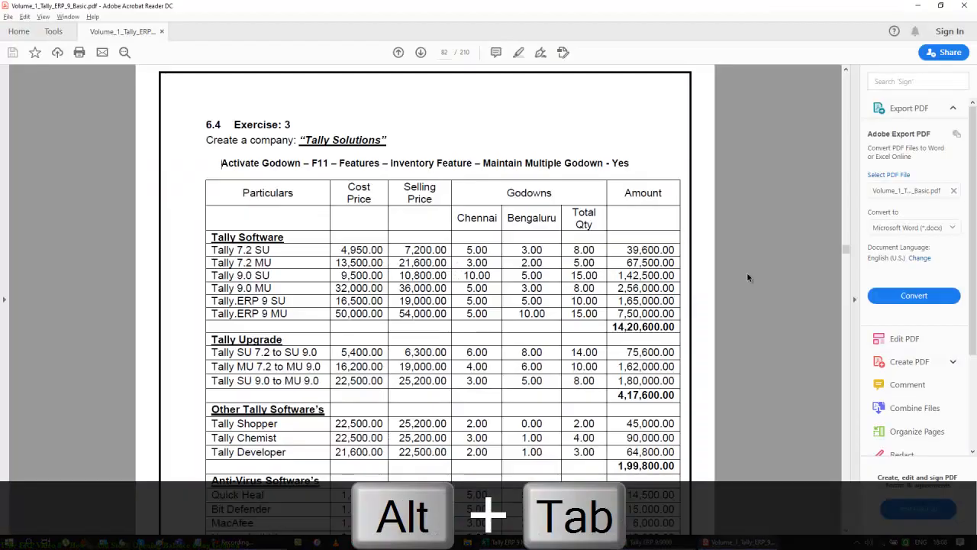
key(alt+Tab)
text(8)
key(Return)
key(Escape)
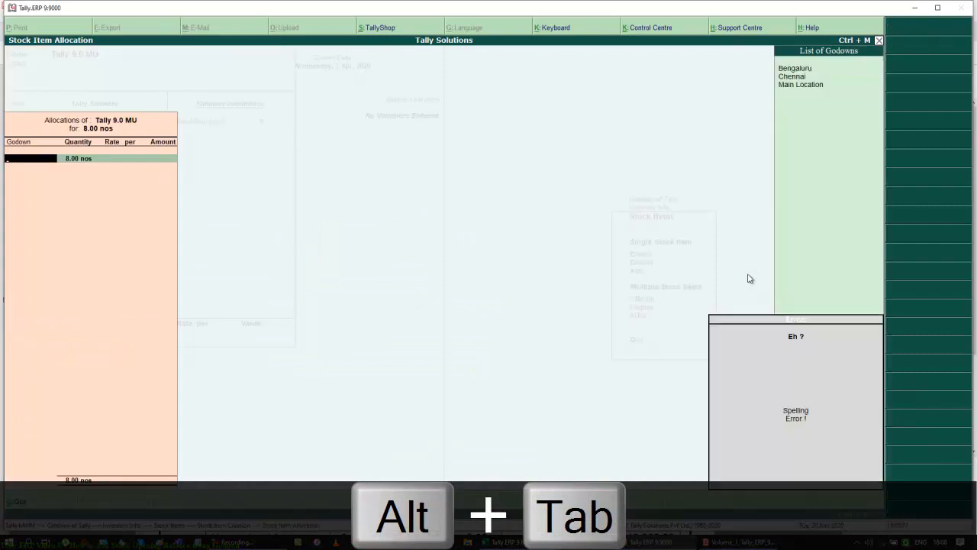
key(y)
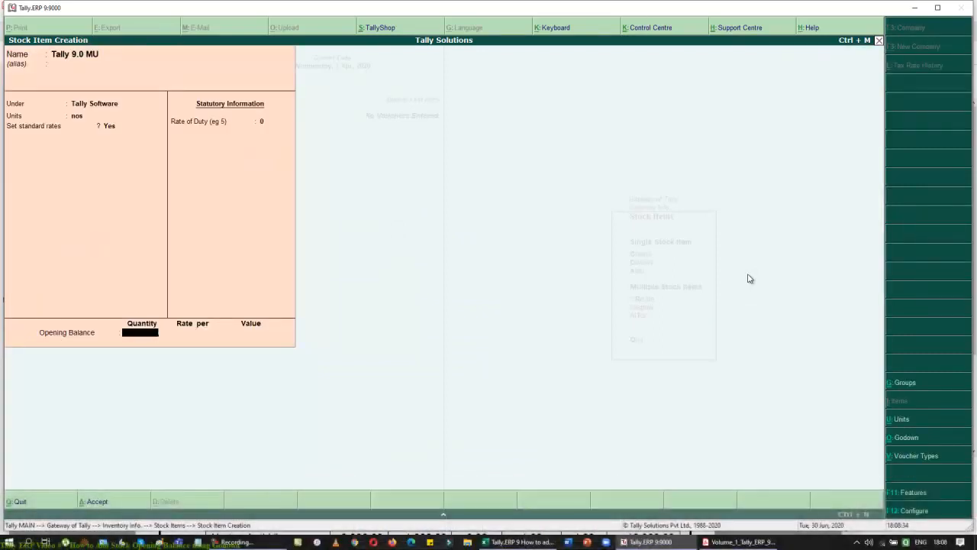
Enter an opening quantity of 8 nos and allocate 5 nos of Tally 9.0 MU to the Chennai godown at a rate of 32,000
key(Return)
key(Return)
text(5)
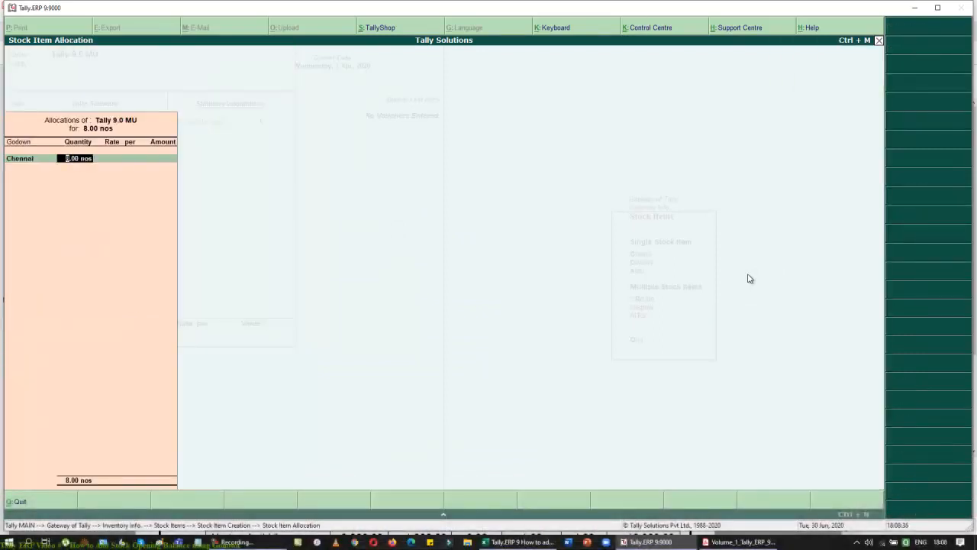
key(Return)
key(alt+Tab)
key(alt+Tab)
text(32000)
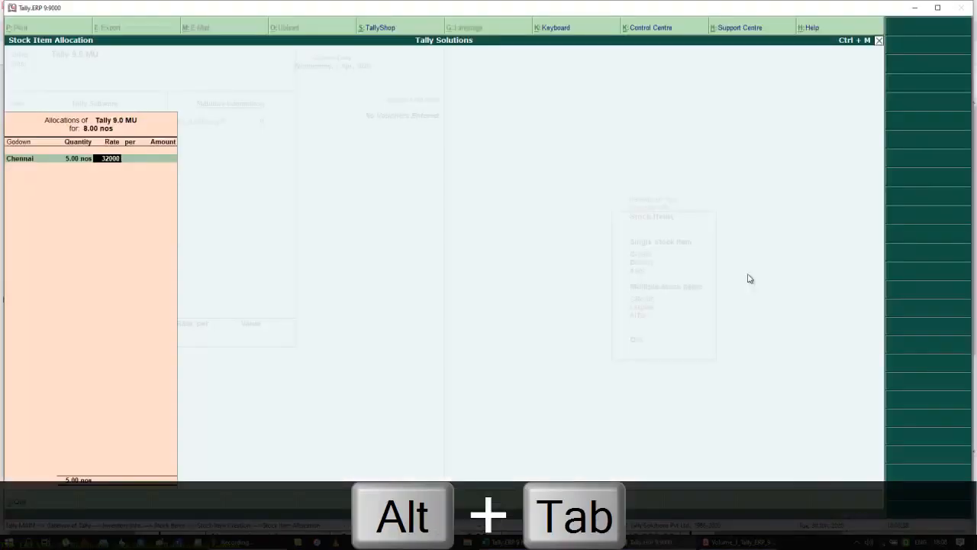
key(Return)
key(alt+Tab)
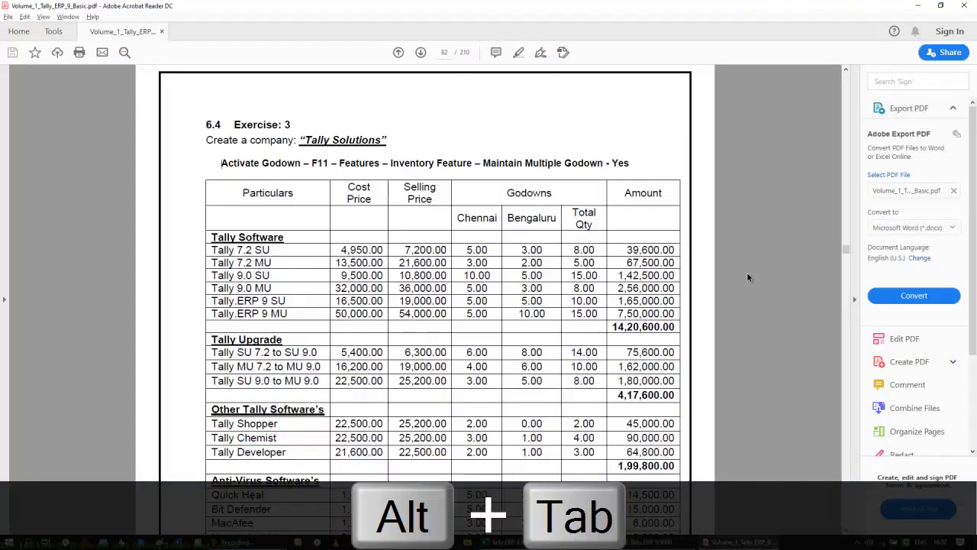
key(alt+Tab)
key(Return)
key(Return)
Allocate the remaining 3 nos of Tally 9.0 MU to the Bengaluru godown at a rate of 32,000 and accept the stock item
key(Return)
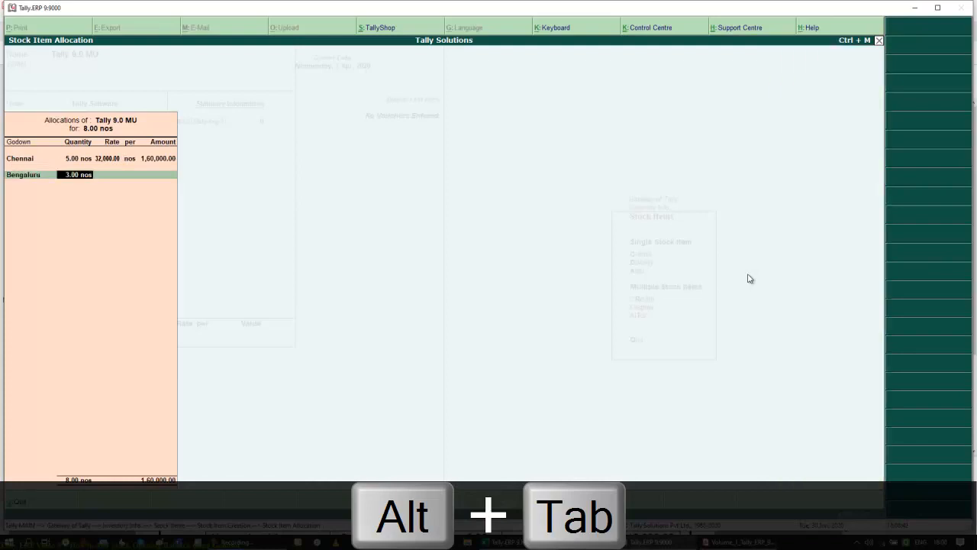
key(Return)
text(32000)
key(Return)
key(Return)
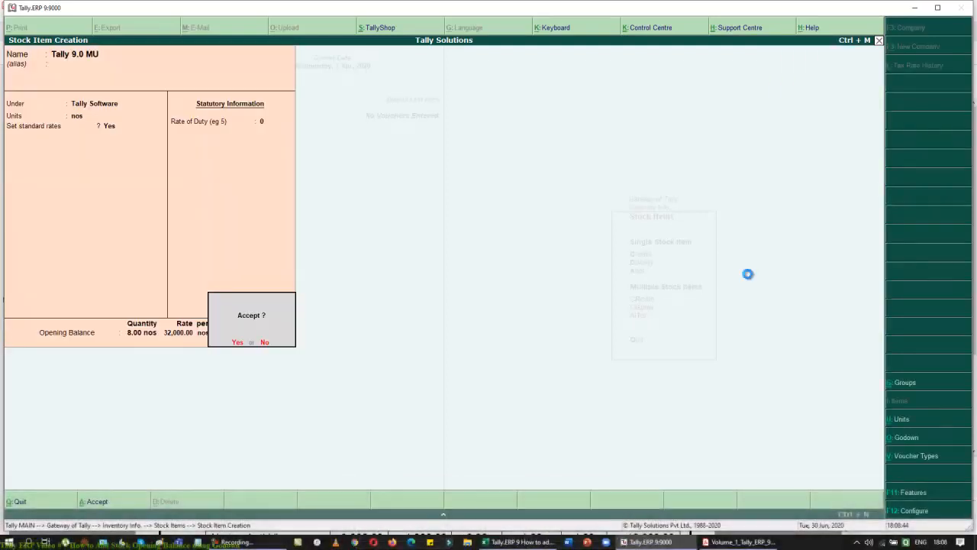
key(Return)
Name the new stock item Tally.ERP 9 SU, following the next entry in the exercise PDF
key(alt+Tab)
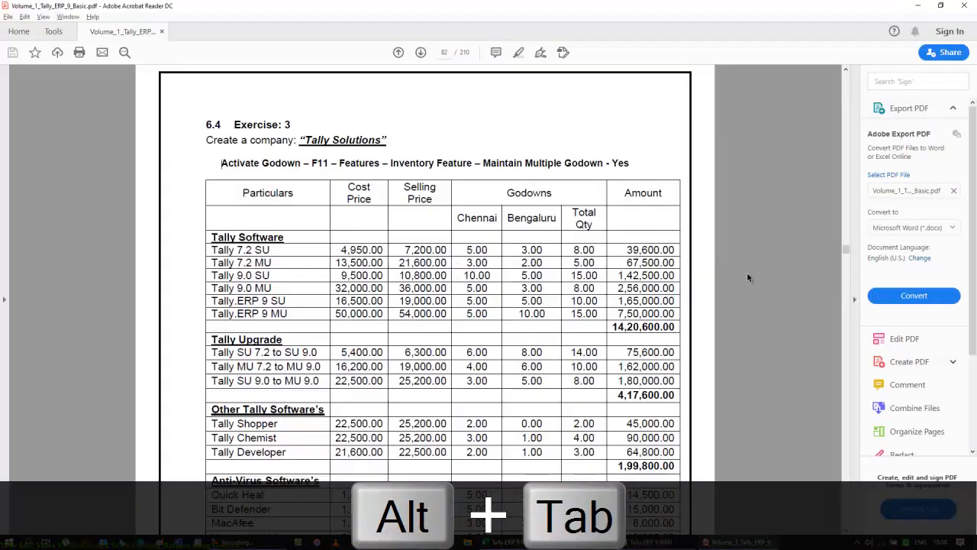
key(alt+Tab)
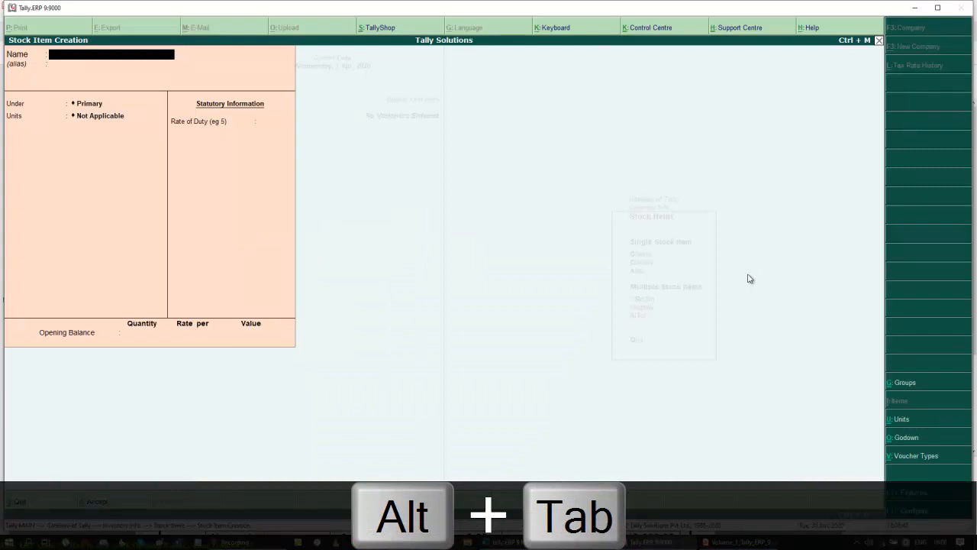
text(Tally.EP)
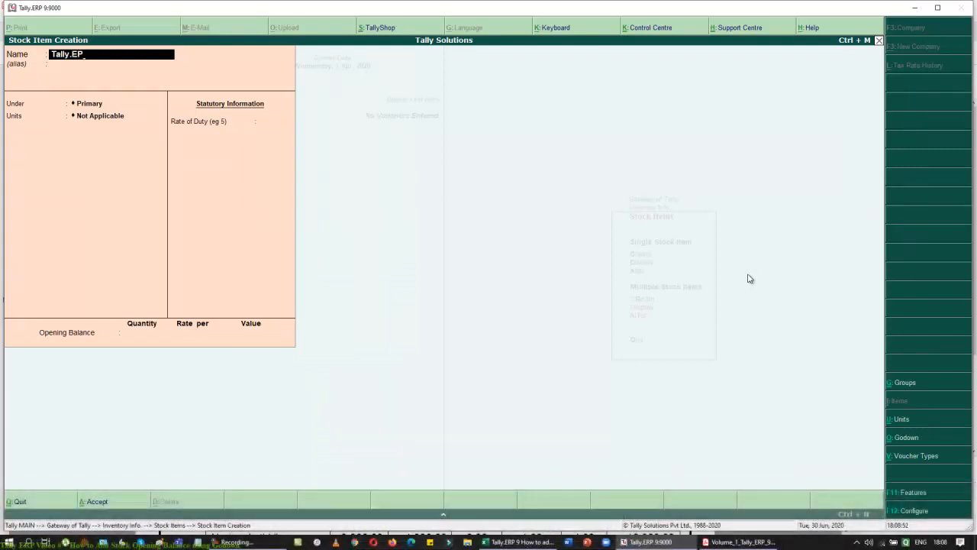
key(BackSpace)
text(RP 9 SU)
key(Return)
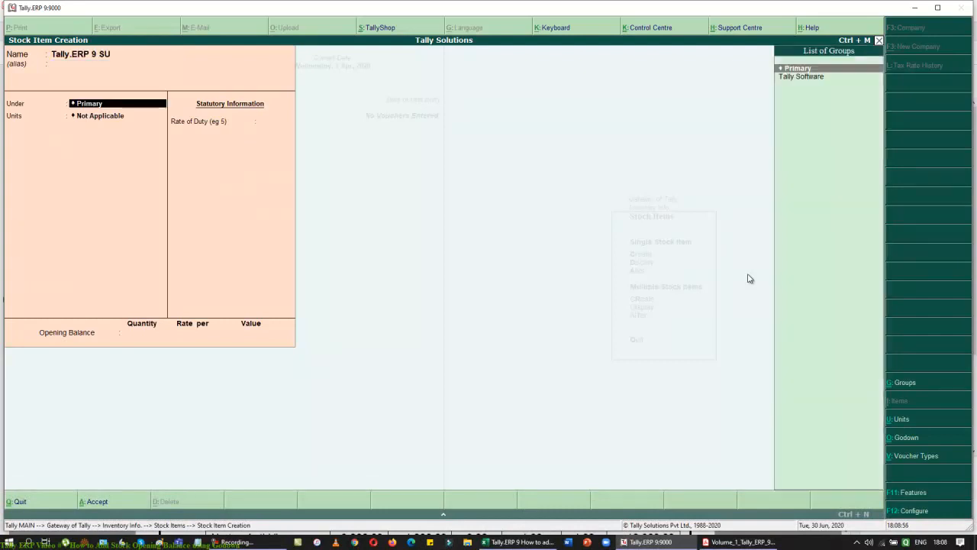
Place Tally.ERP 9 SU under Tally Software with units nos, and enable standard rates
text(T)
key(Return)
key(Return)
text(y)
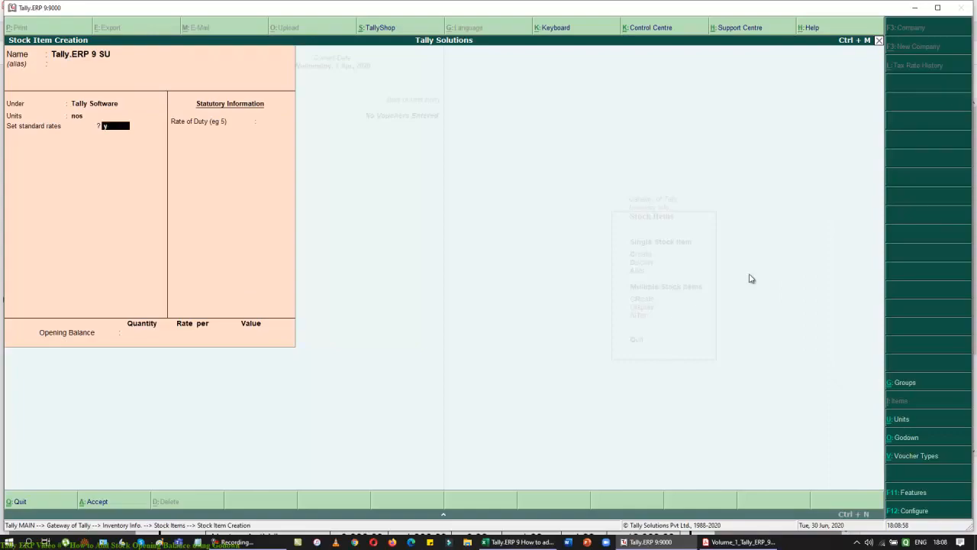
key(Return)
Enter a standard cost of 16,500 per nos for Tally.ERP 9 SU from 1-Apr-2020, taking the price from the exercise PDF
key(alt+Tab)
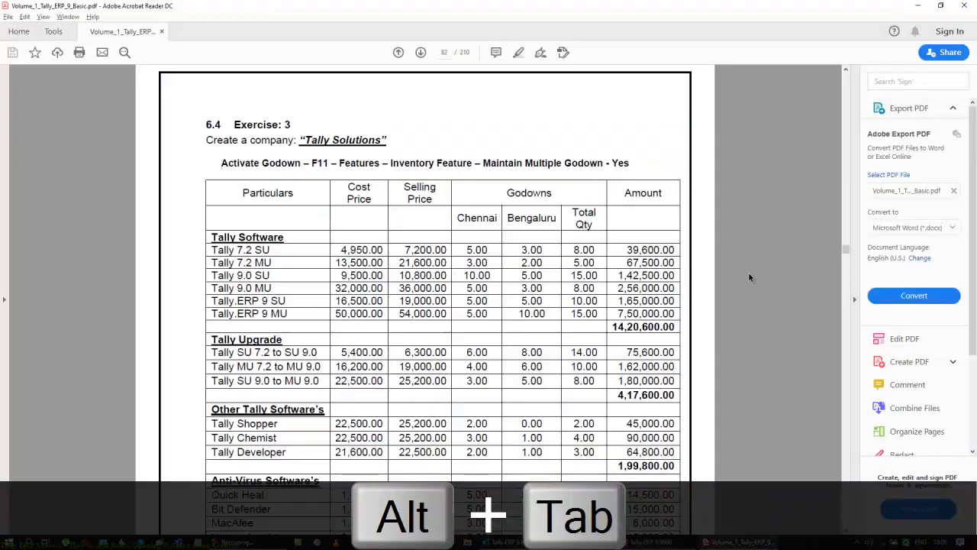
key(alt+Tab)
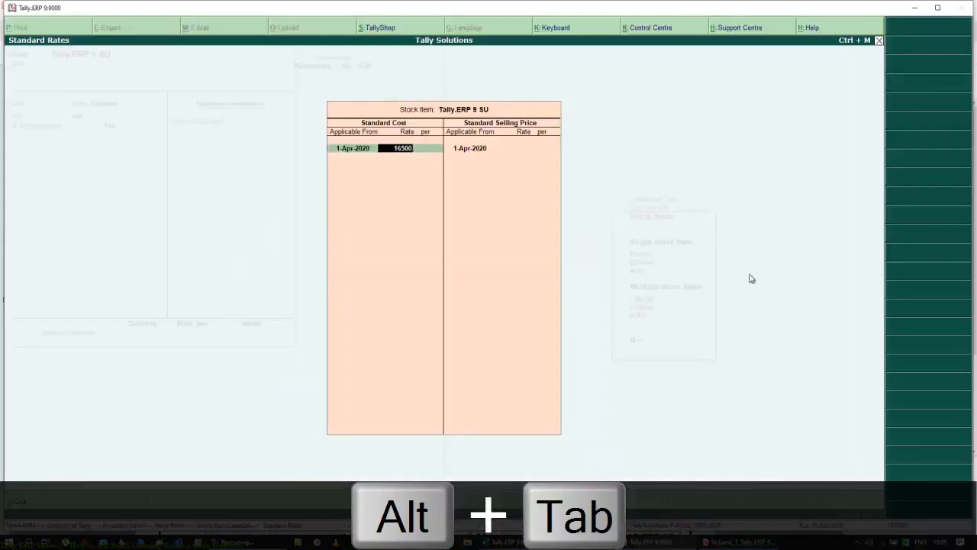
key(Return)
key(Return)
Enter a standard selling price of 19,000 per nos from 1-Apr-2020, checked against the exercise PDF, and accept the standard rates
key(Return)
text(19)
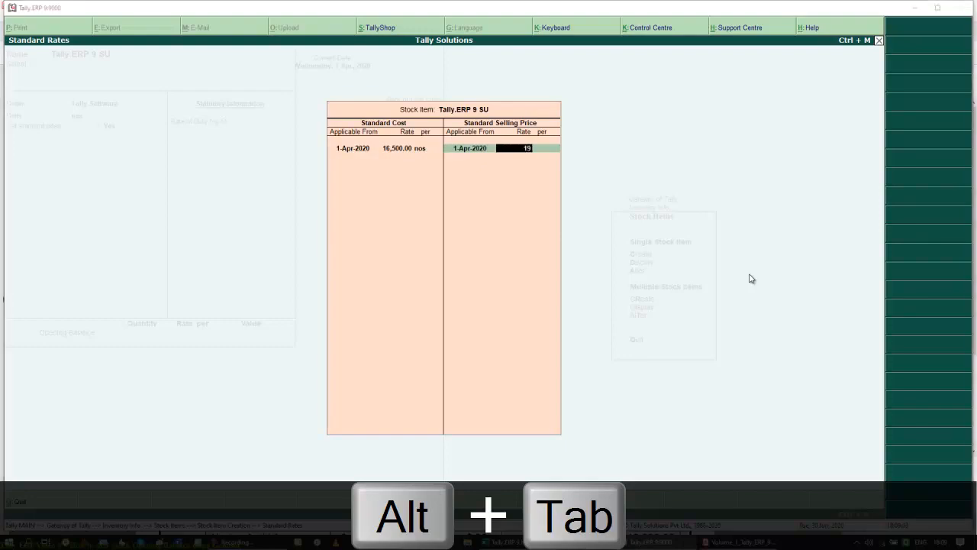
key(alt+Tab)
key(alt+Tab)
text(9000)
key(Return)
key(Return)
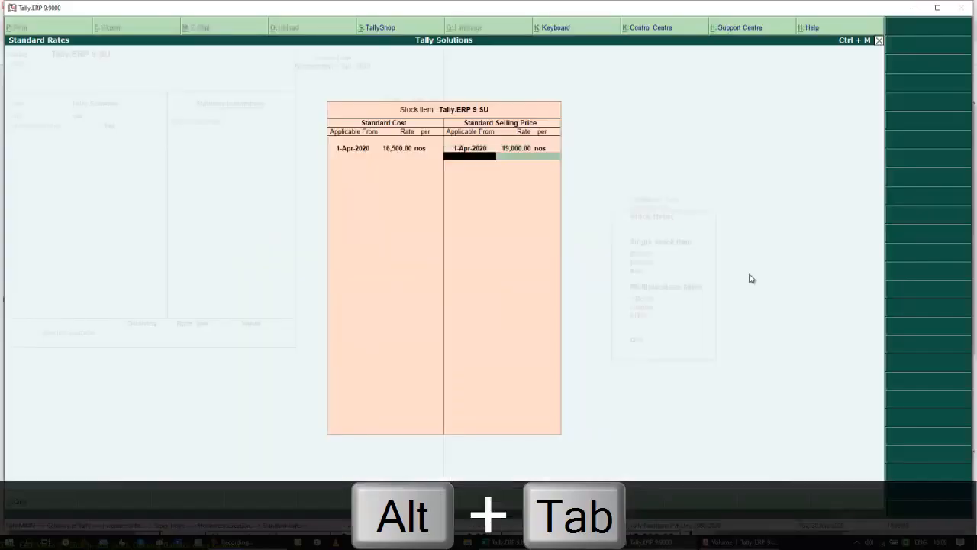
key(Return)
key(Return)
Enter an opening quantity of 10 nos and allocate 5 nos of Tally.ERP 9 SU to the Chennai godown at a rate of 16,500
key(alt+Tab)
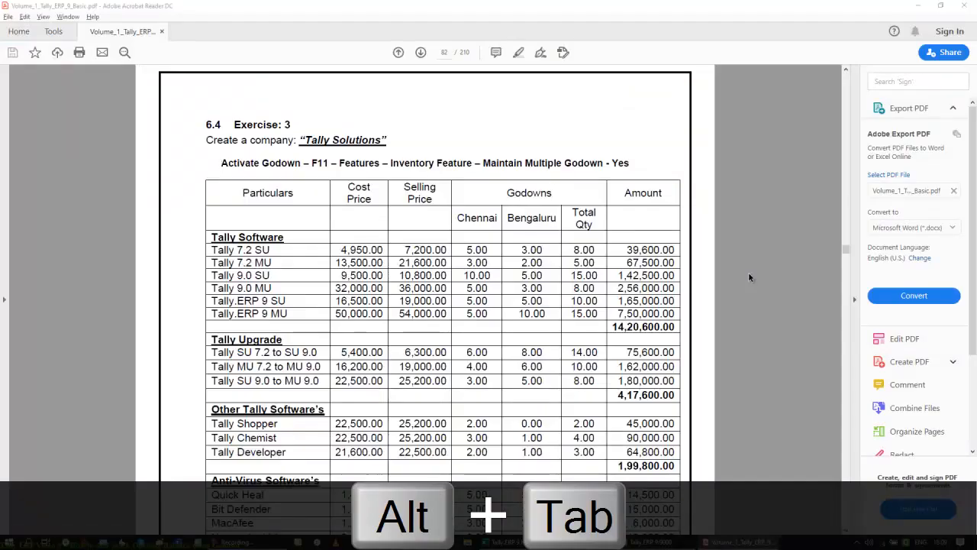
key(alt+Tab)
key(Down)
key(Return)
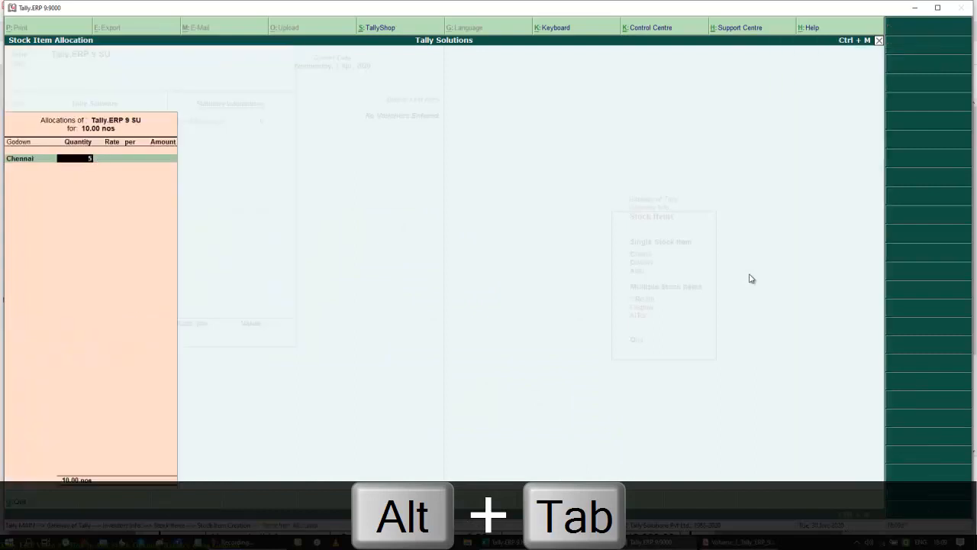
text(5)
key(Return)
key(alt+Tab)
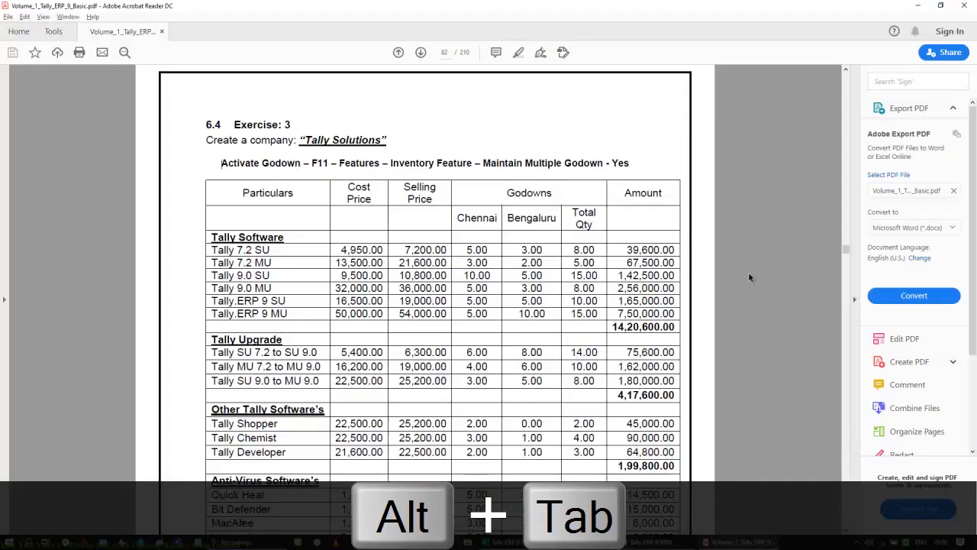
key(alt+Tab)
text(16500)
key(Return)
key(Return)
key(Return)
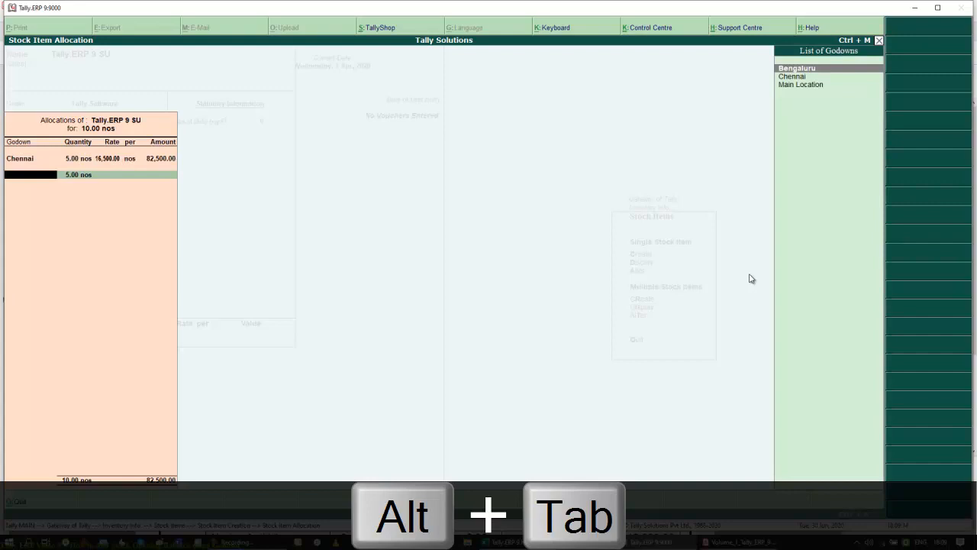
Allocate the remaining 5 nos of Tally.ERP 9 SU to the Bengaluru godown at a rate of 16,500 and accept the stock item
key(Return)
key(Return)
key(Return)
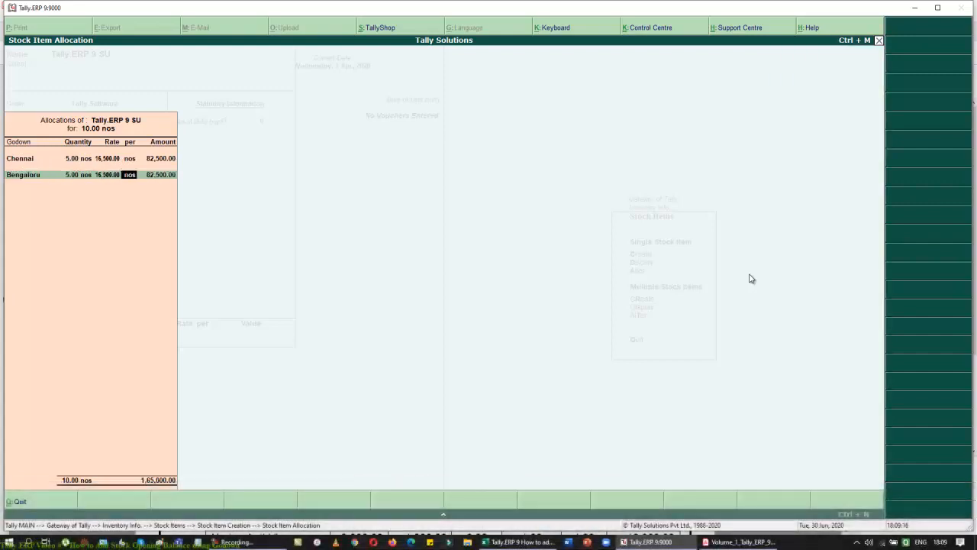
key(Return)
key(Return)
key(Return)
key(Return)
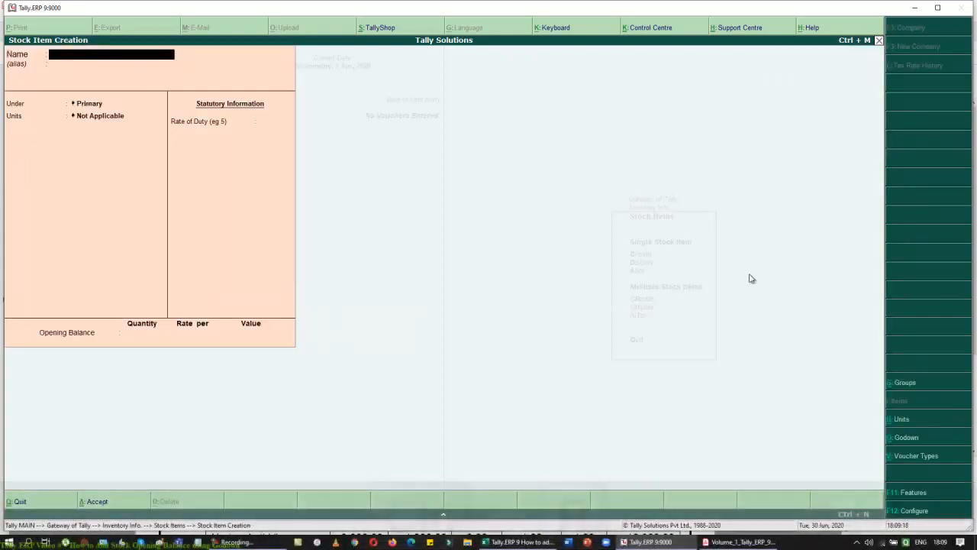
Create a stock item named Tally.ERP 9 MU under Tally Software with units nos, and enable standard rates
key(ctrl+r)
text(MU)
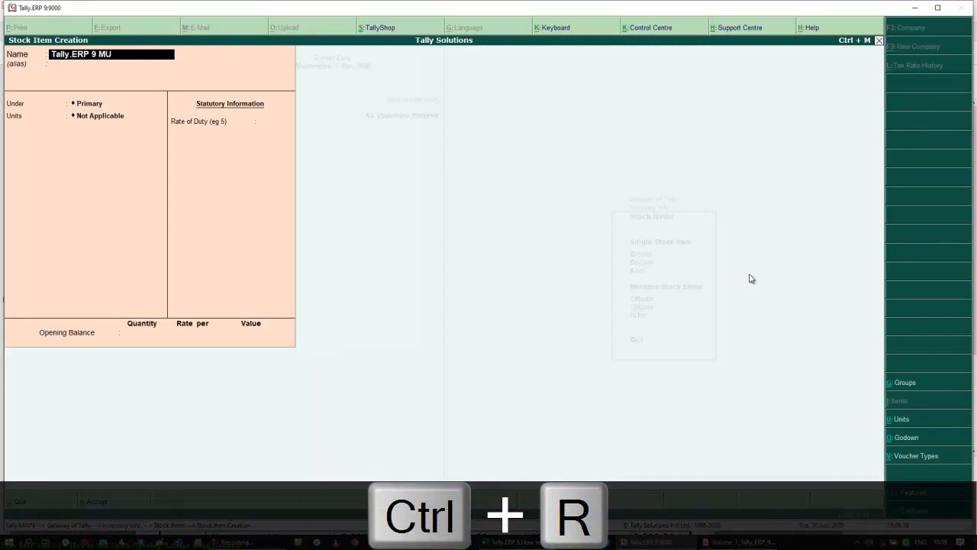
key(Return)
key(Down)
key(Return)
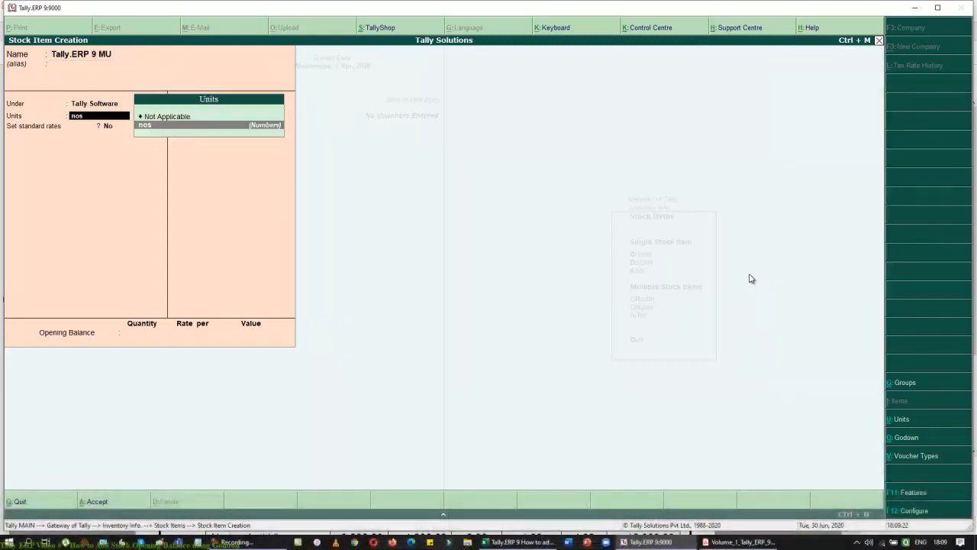
key(Return)
key(y)
key(Return)
Enter a standard cost of 50,000 per nos for Tally.ERP 9 MU from 1-Apr-2020, taking the price from the exercise PDF
key(alt+Tab)
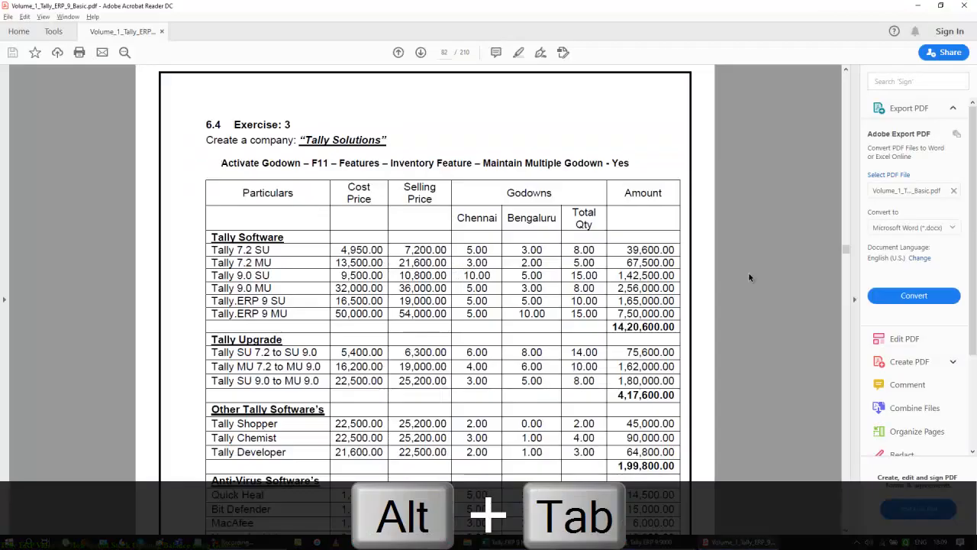
key(alt+Tab)
key(Return)
text(50000)
key(Return)
key(Return)
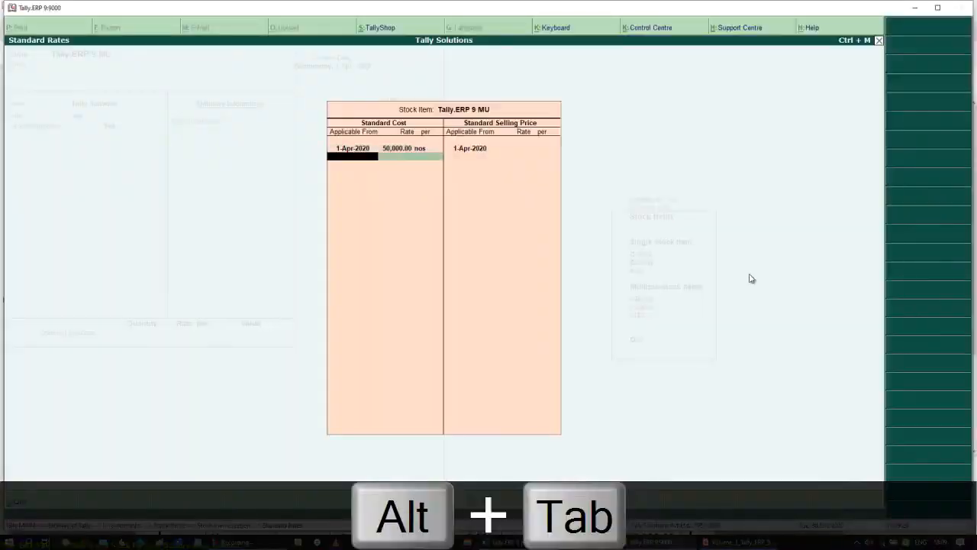
Enter a standard selling price of 54,000 per nos for Tally.ERP 9 MU from 1-Apr-2020 and accept the standard rates
key(Return)
key(alt+Tab)
key(alt+Tab)
text(54000)
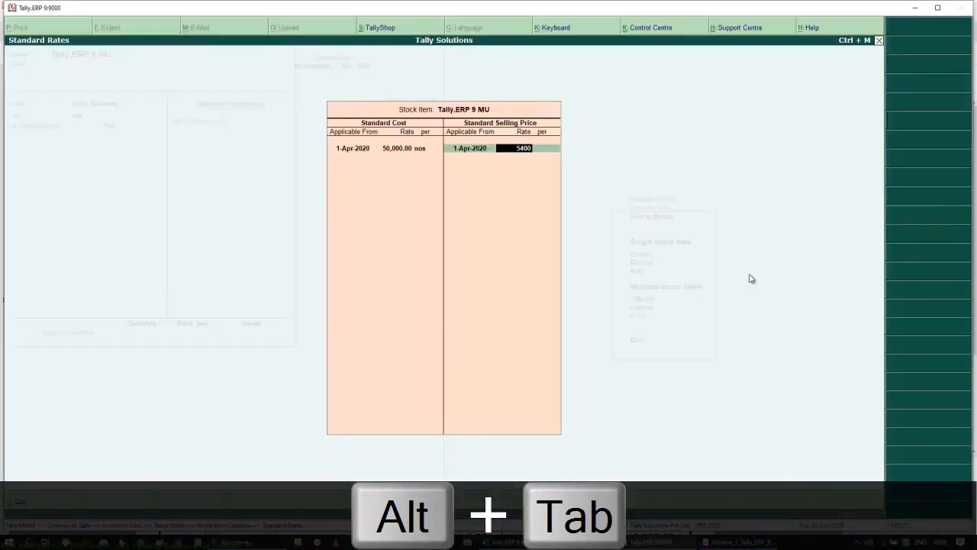
key(Return)
key(Return)
key(Return)
Enter an opening quantity of 15 nos for Tally.ERP 9 MU, taking the total from the exercise PDF
key(alt+Tab)
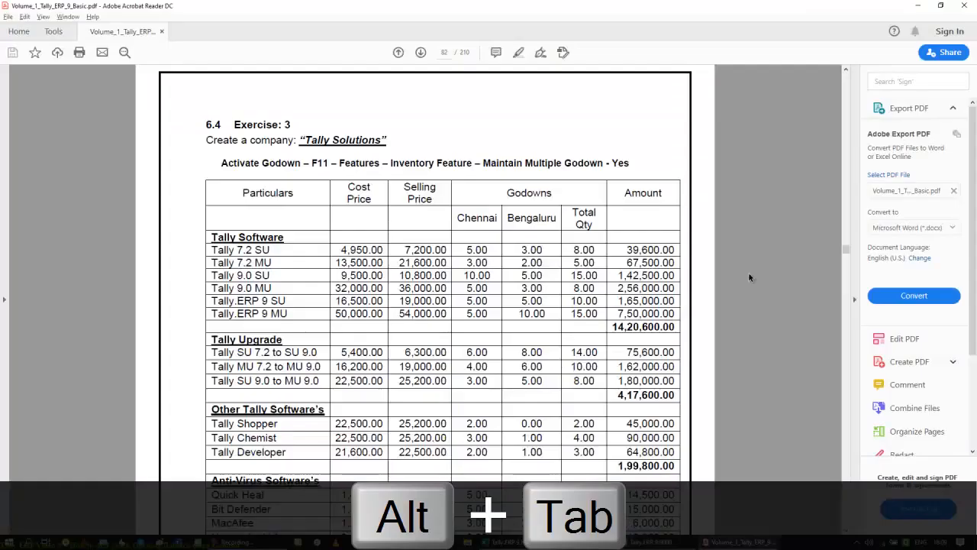
key(alt+Tab)
text(15)
key(Return)
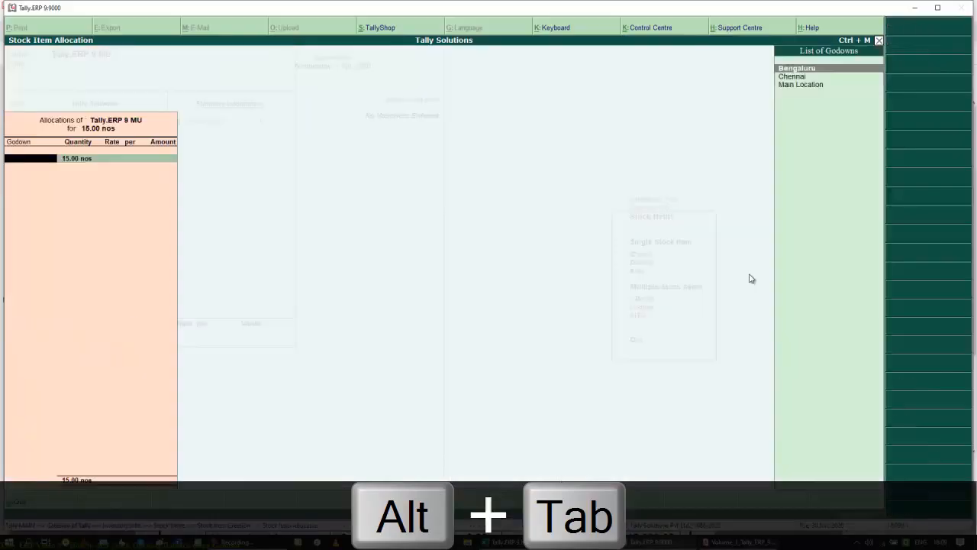
Allocate 5 nos of Tally.ERP 9 MU to the Chennai godown at a rate of 50,000
key(BackSpace)
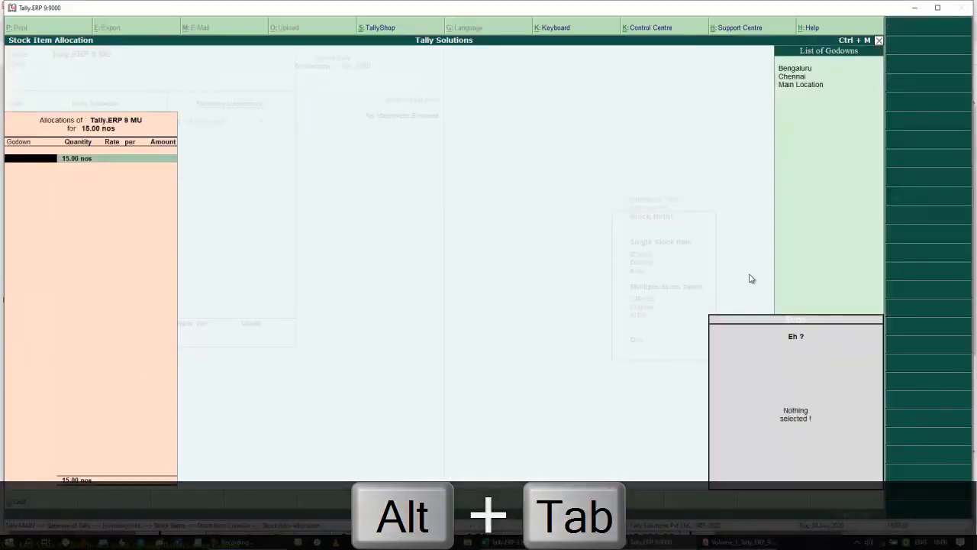
text(.c)
key(Return)
key(Return)
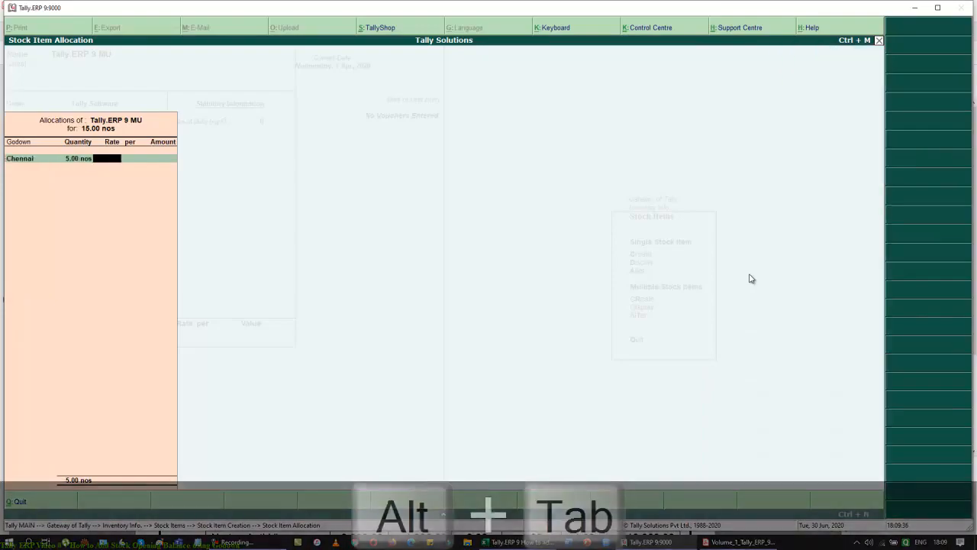
key(alt+Tab)
key(alt+Tab)
text(50000)
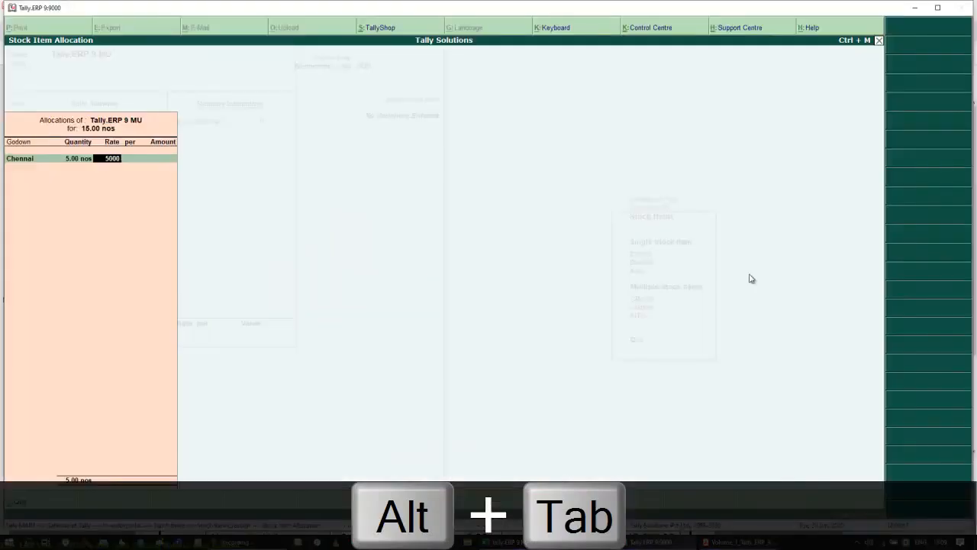
key(Return)
key(Return)
key(Return)
Allocate the remaining 10 nos of Tally.ERP 9 MU to the Bengaluru godown at a rate of 50,000 and accept the stock item
text(b)
key(Return)
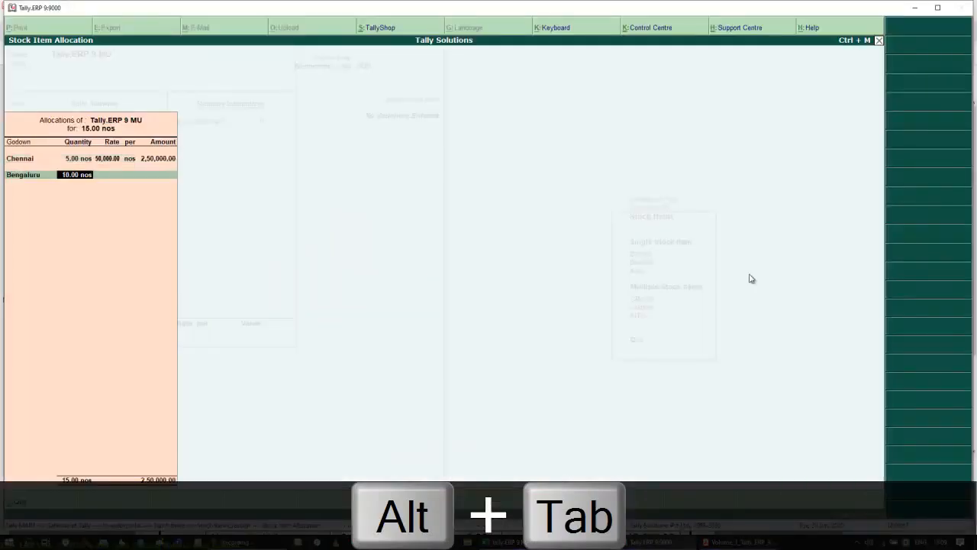
key(Return)
text(50000)
key(Return)
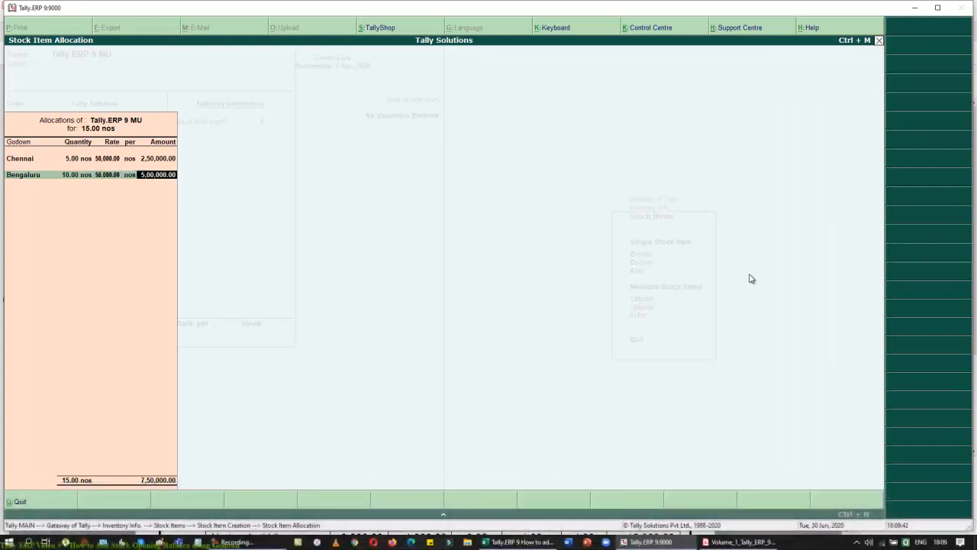
key(Return)
key(Return)
key(Return)
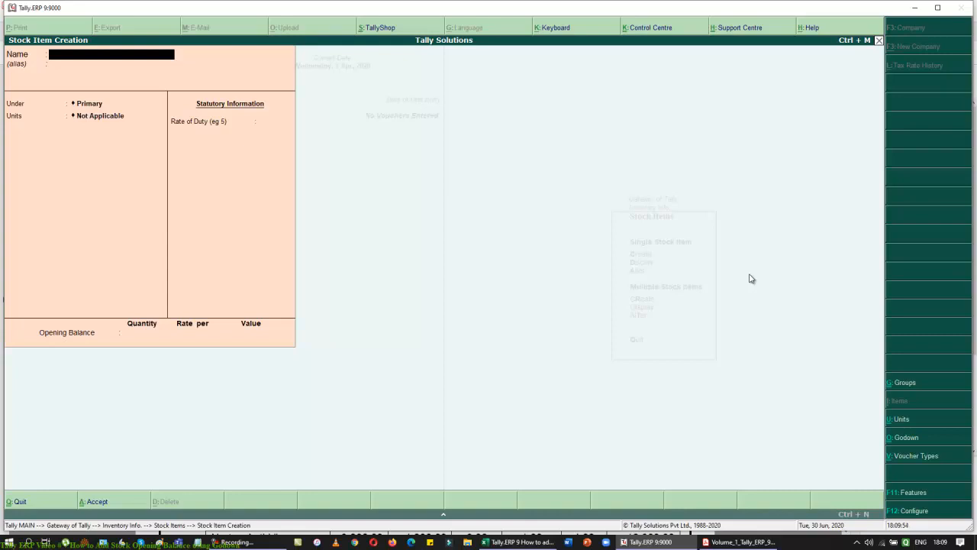
Leave stock item creation, open the Stock Summary and compare its closing value with the Tally Software total in the exercise PDF
key(Escape)
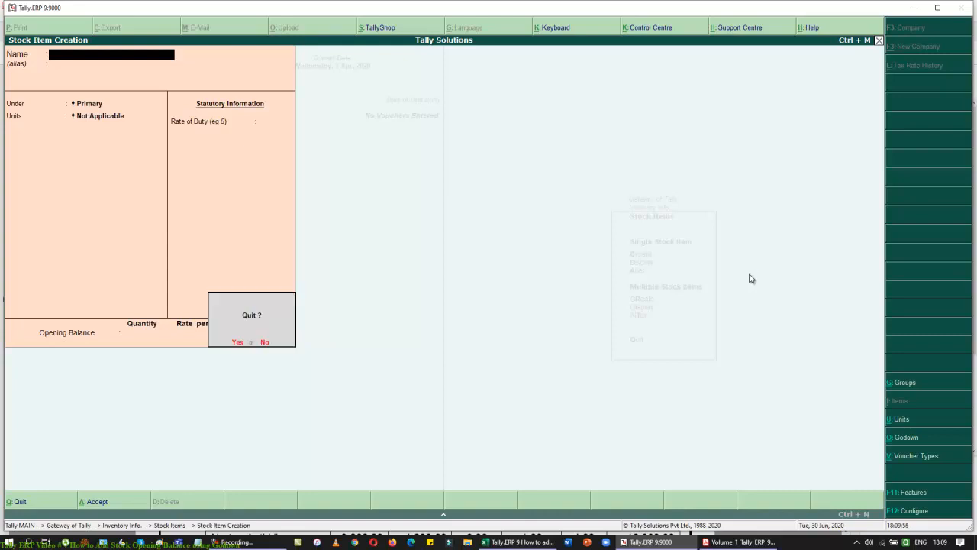
key(y)
key(Escape)
key(Escape)
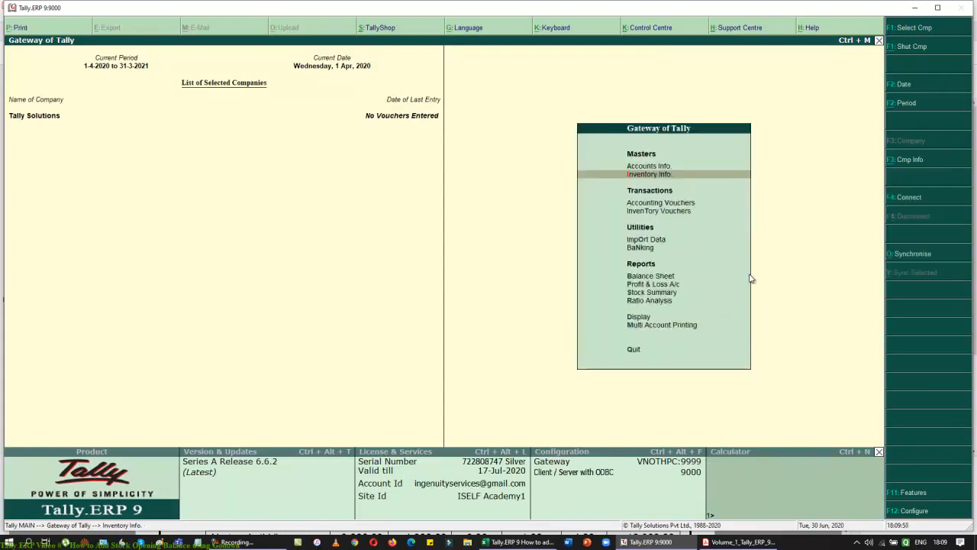
key(s)
key(alt+Tab)
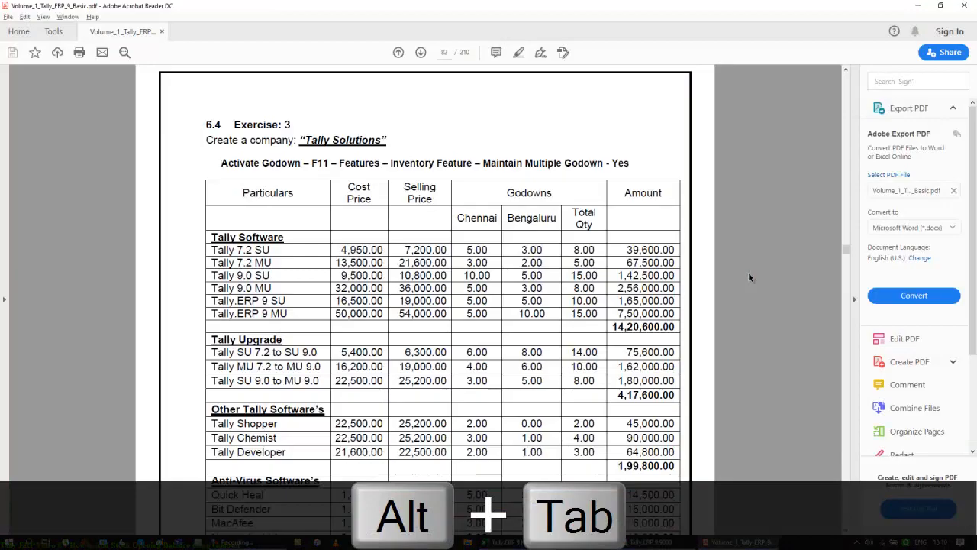
key(alt+Tab)
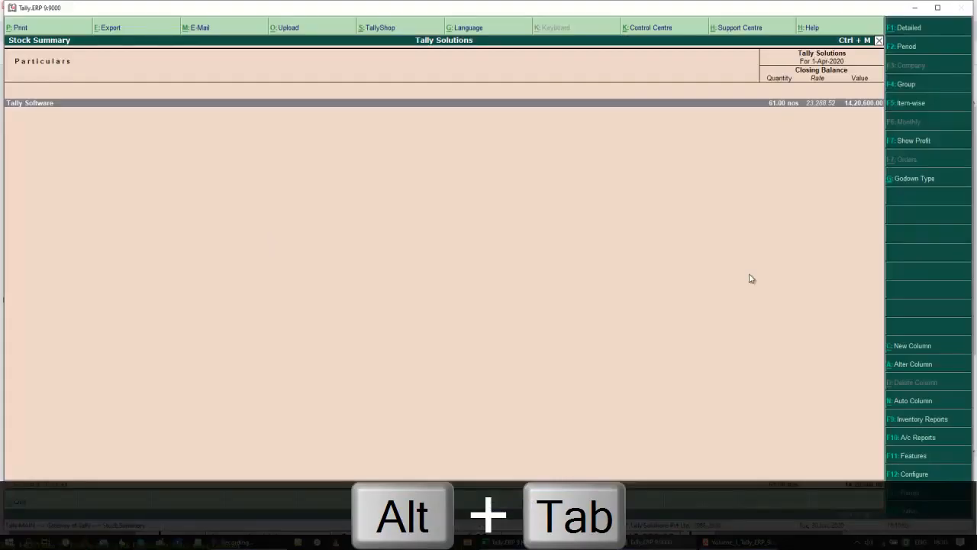
Show the Stock Summary in detailed format and set Expand all levels in detailed format to Yes
click(911, 31)
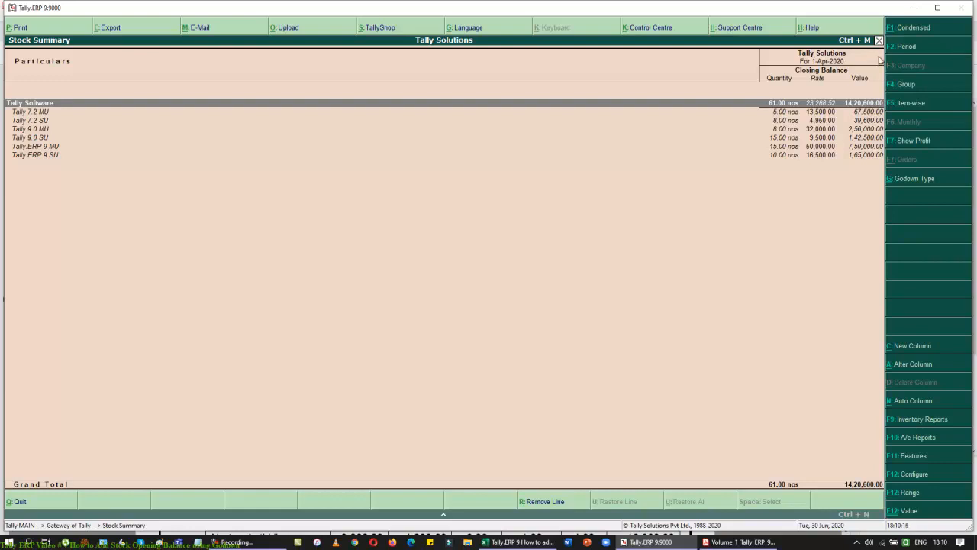
click(913, 474)
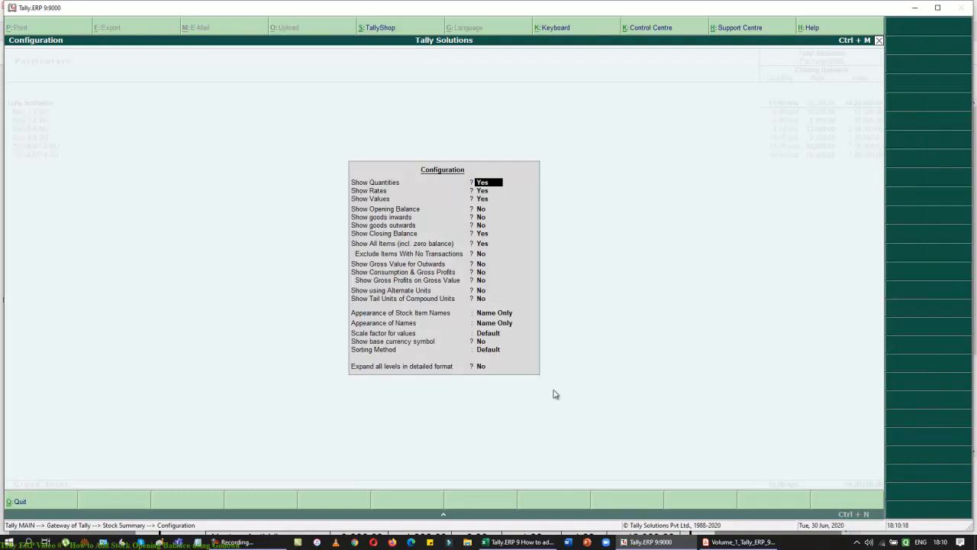
click(481, 368)
key(Return)
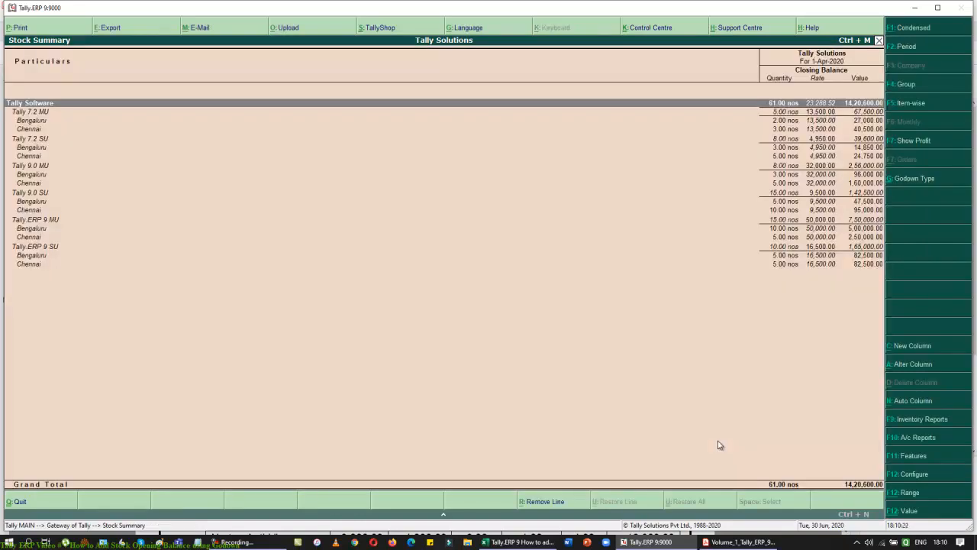
key(F12)
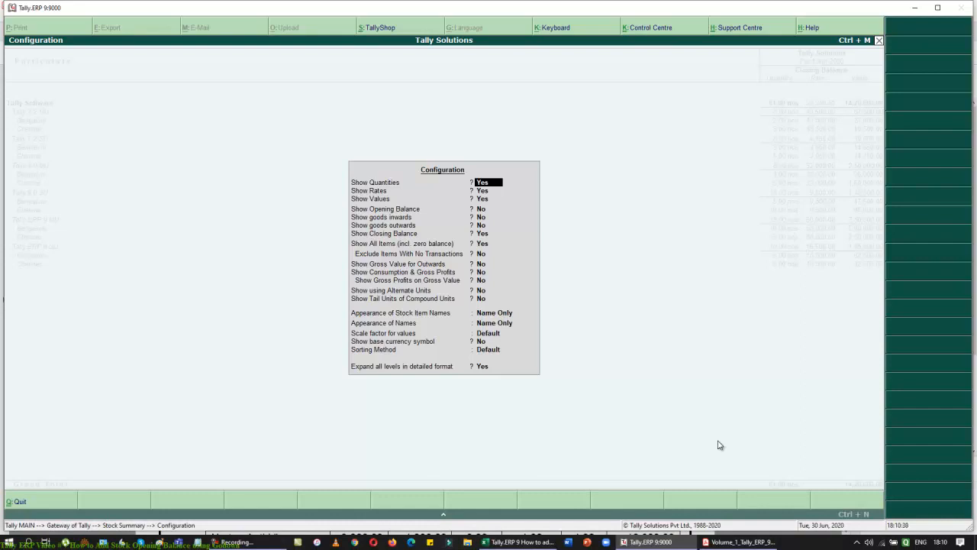
key(ctrl+a)
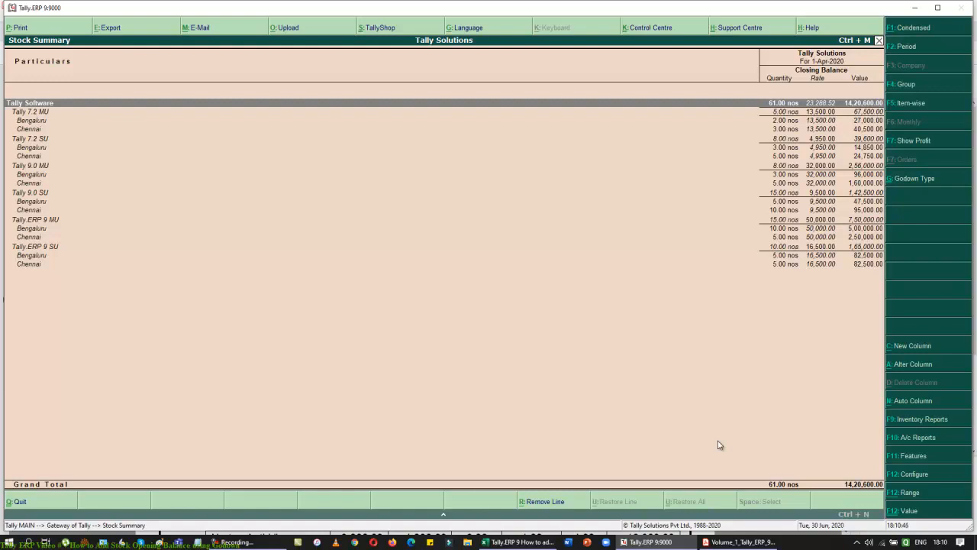
Close the Stock Summary and open the Godown Summary for all godowns from the Statements of Inventory
key(Escape)
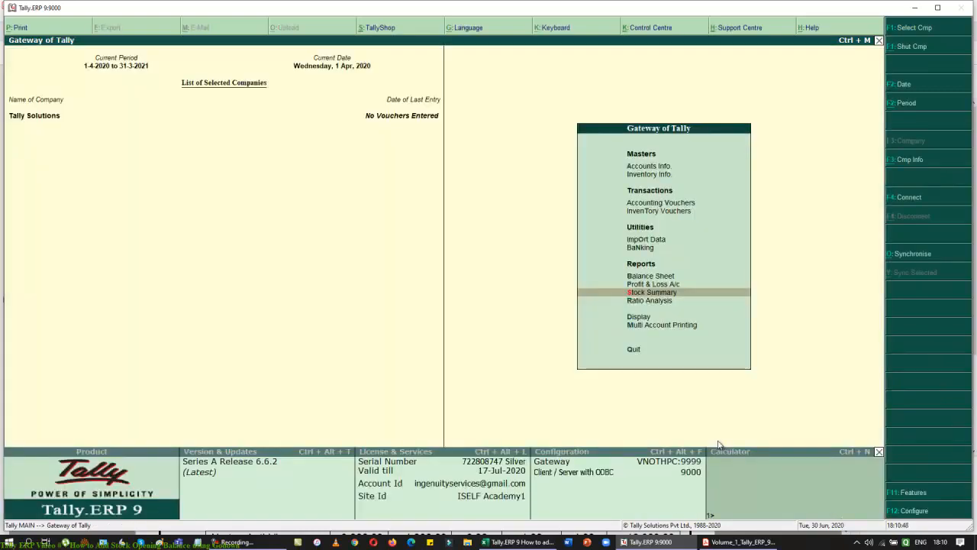
key(Down)
key(Down)
key(Return)
key(Down)
key(Down)
key(Down)
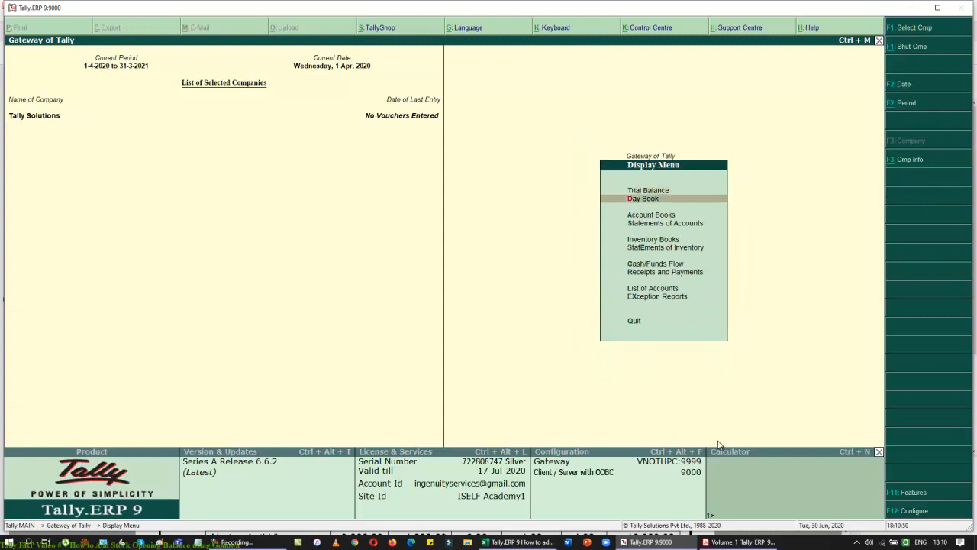
key(Down)
key(Return)
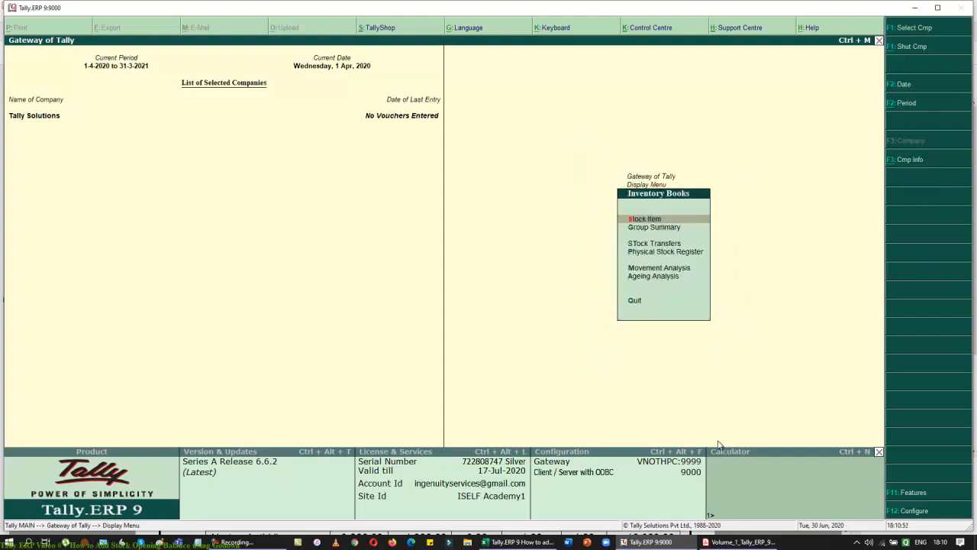
key(Escape)
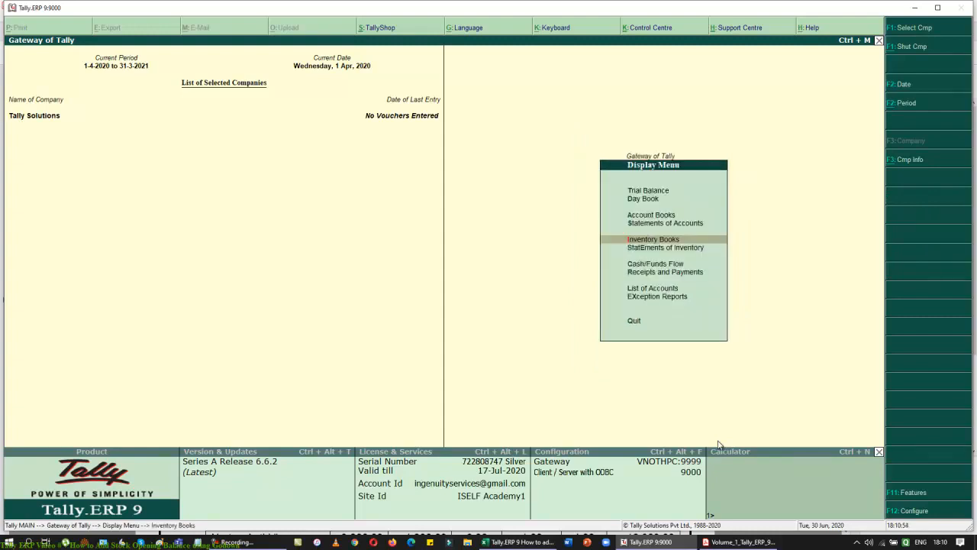
key(Down)
key(Return)
key(Return)
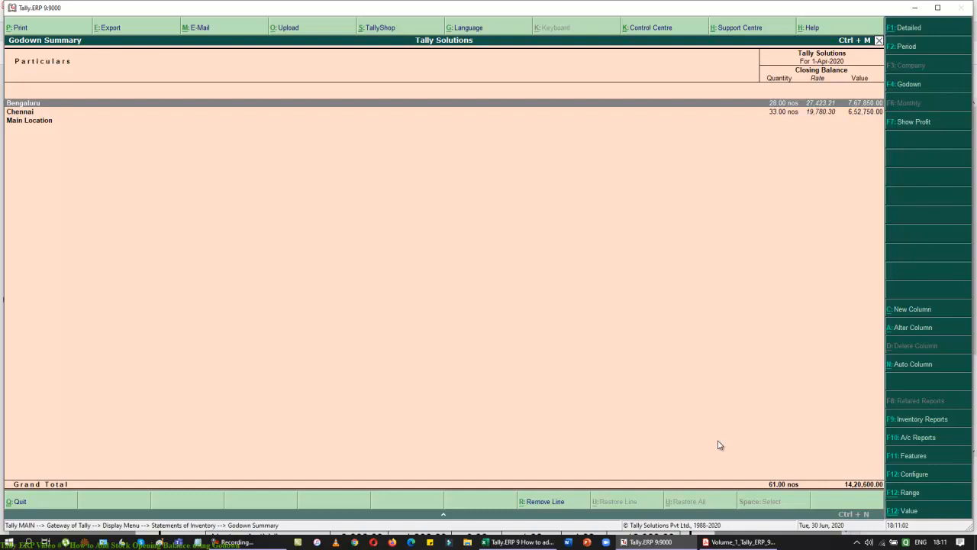
Show the Godown Summary in detailed format with all levels expanded to list the stock items under each godown
key(alt+F1)
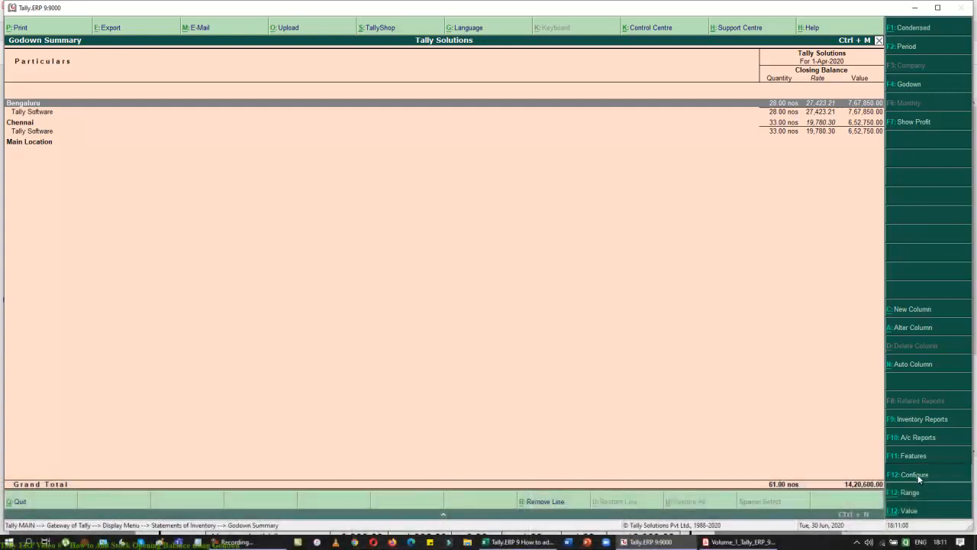
click(915, 474)
key(ctrl+Page_Down)
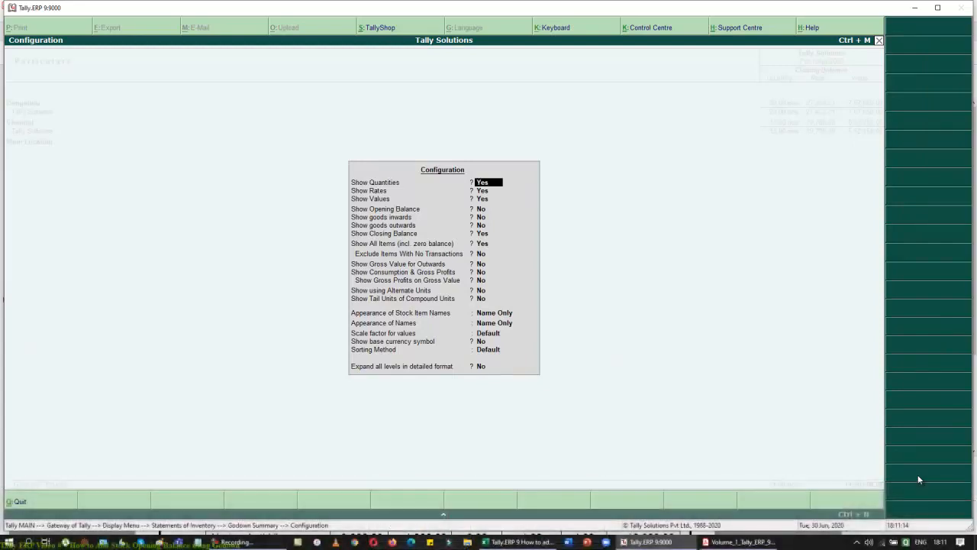
key(ctrl+Page_Down)
key(Return)
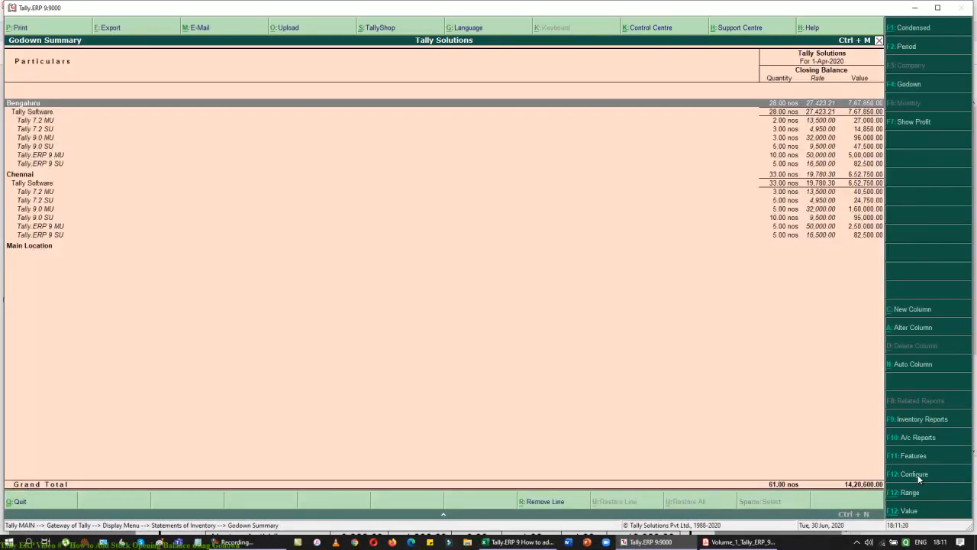
Restrict the Godown Summary to the Bengaluru godown and show it in detailed format
key(F4)
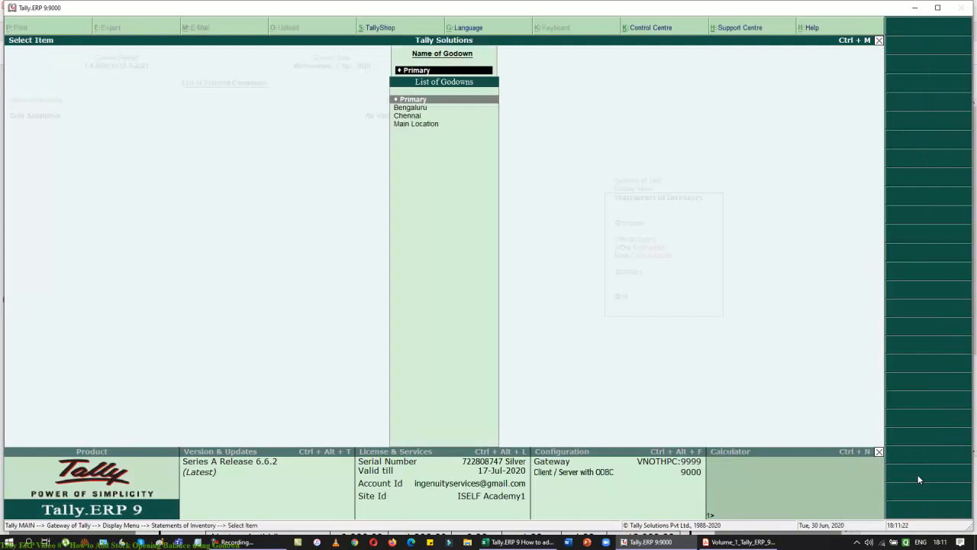
key(Down)
key(Return)
key(alt+F1)
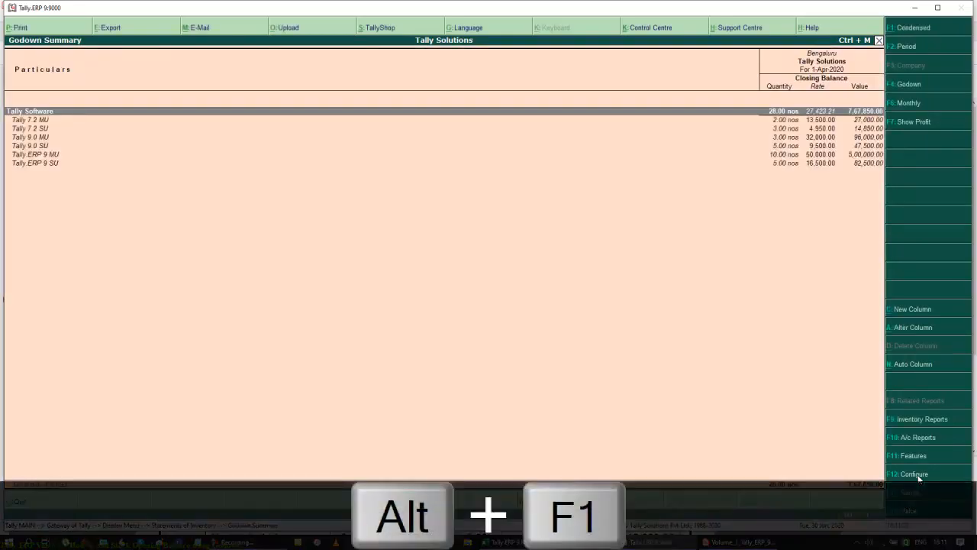
Change the Godown Summary to the Chennai godown and show it in detailed format
key(F4)
key(Down)
key(Return)
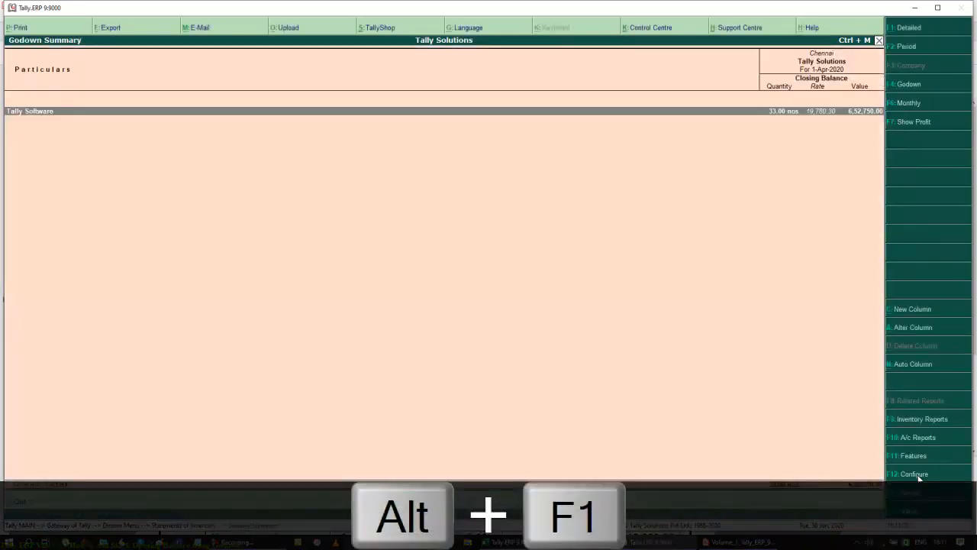
key(alt+F1)
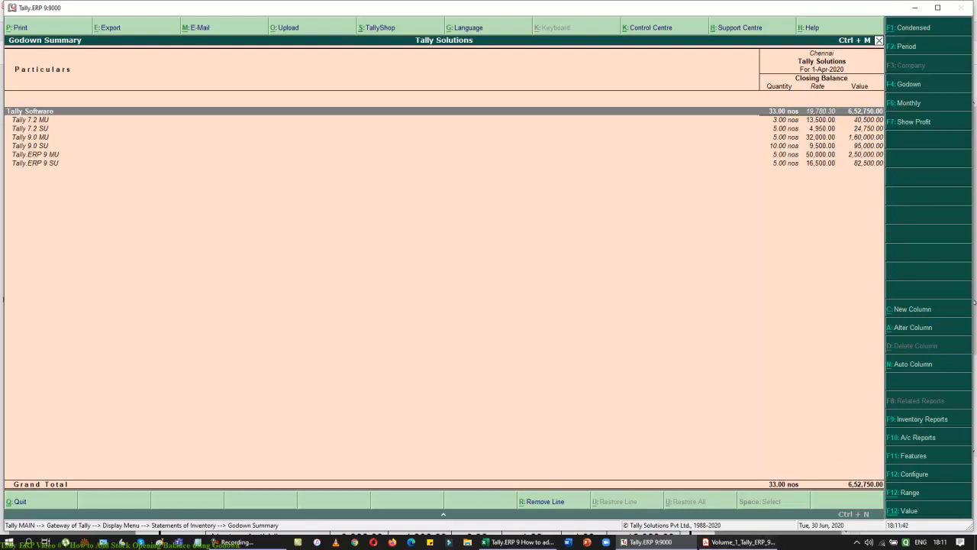
Add a Bengaluru godown column from 1-4-2020 beside the Chennai column in the Godown Summary
click(901, 310)
key(Return)
key(Return)
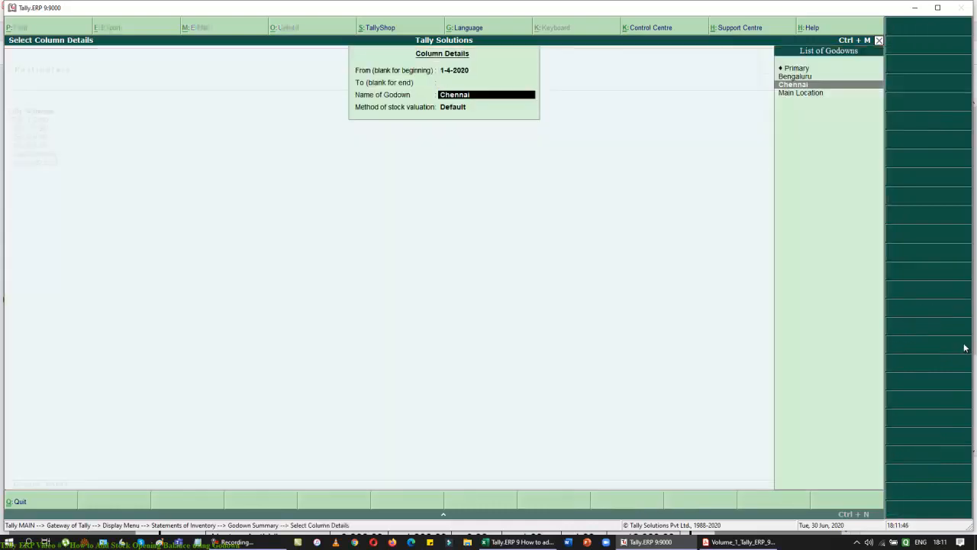
key(Up)
key(Return)
key(ctrl+a)
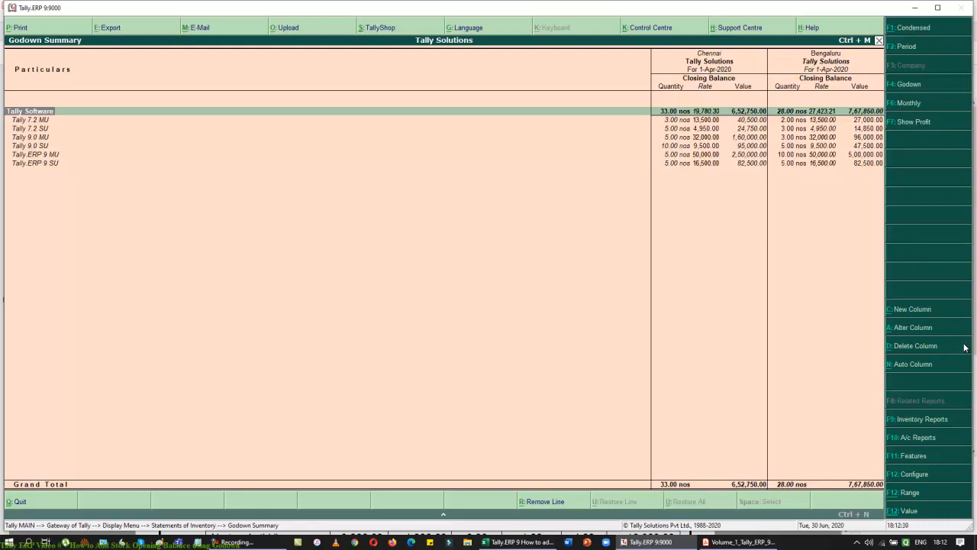
Close the Godown Summary and return to the Gateway of Tally
key(Escape)
key(Escape)
key(Escape)
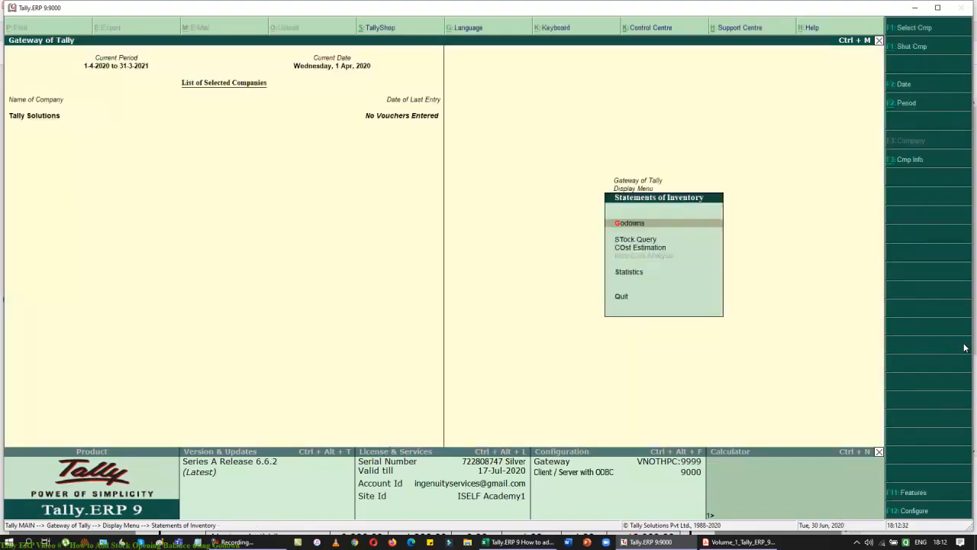
key(Escape)
key(Up)
key(Up)
key(Up)
key(Up)
key(Up)
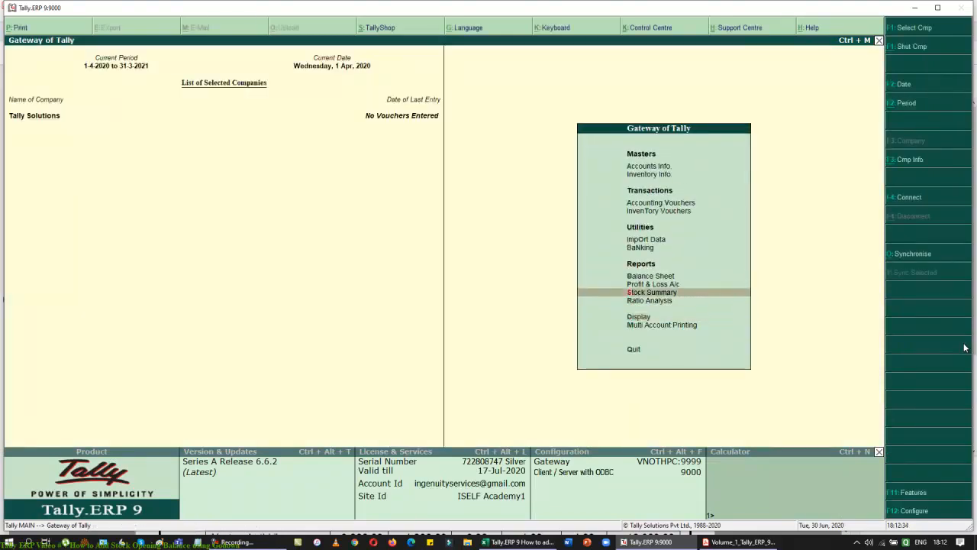
key(Up)
key(Up)
key(Up)
key(Up)
key(Up)
key(Down)
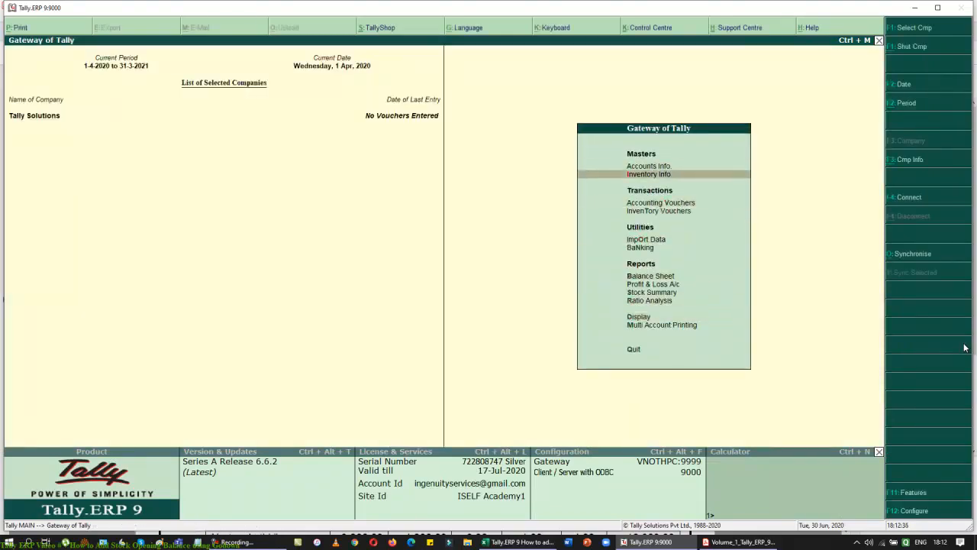
key(Down)
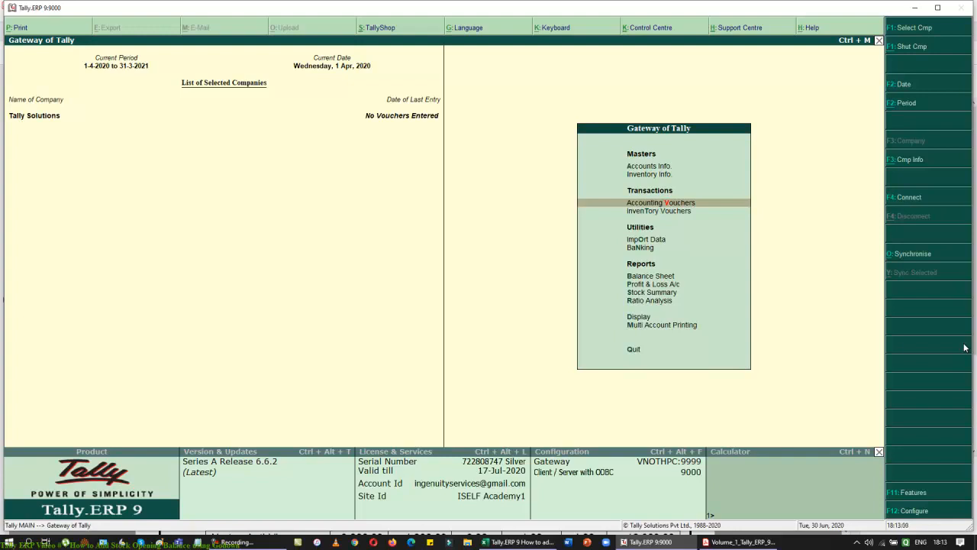
Switch to the Excel workbook "Tally.ERP 9 How to add opening stock with Godown"
click(532, 542)
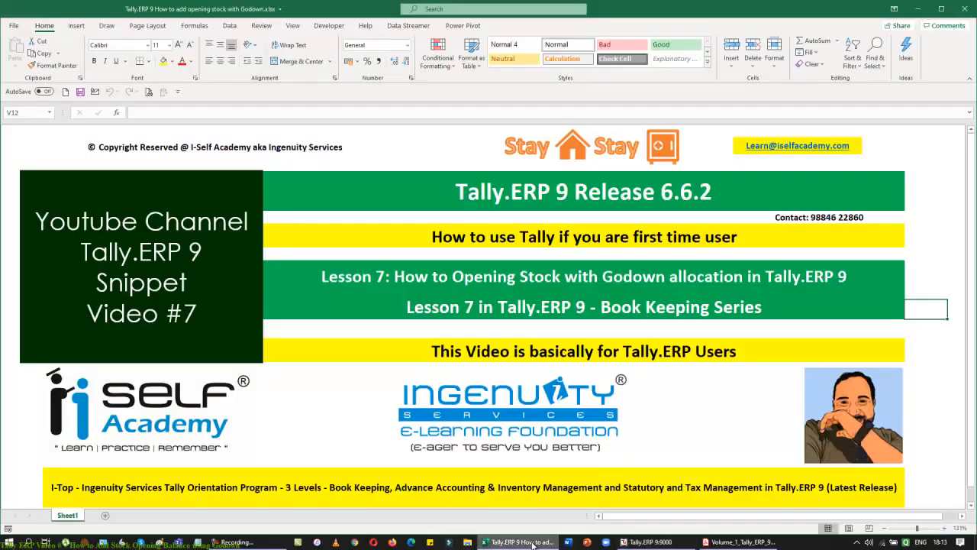